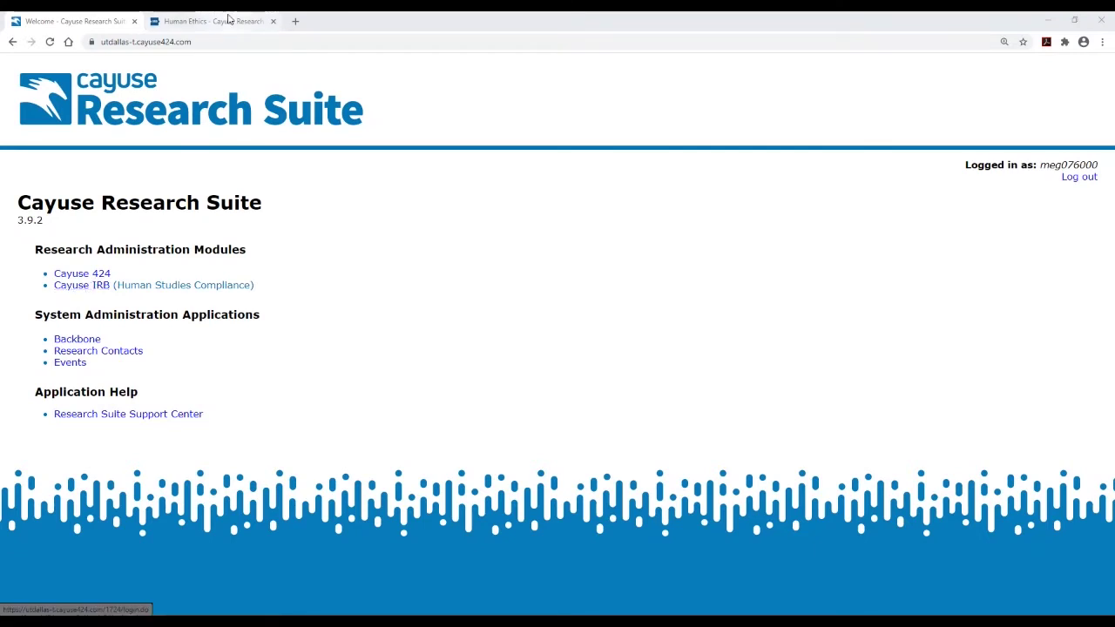
Open the Human Ethics dashboard and set the Studies Expiring period to 90 days
left_click(227, 21)
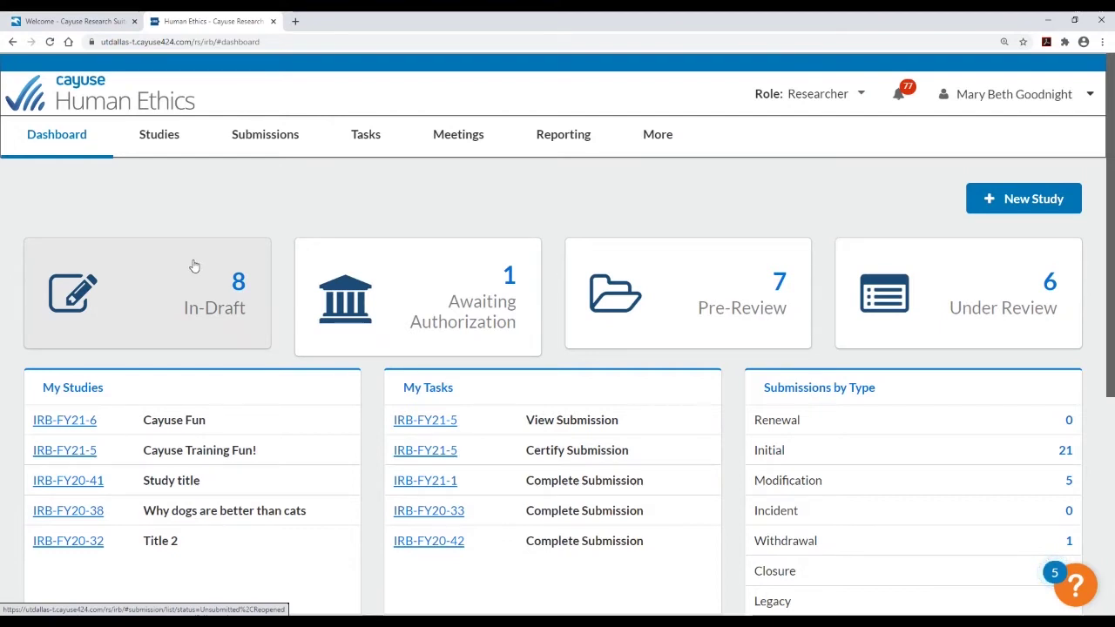
scroll(195, 267, "down", 1)
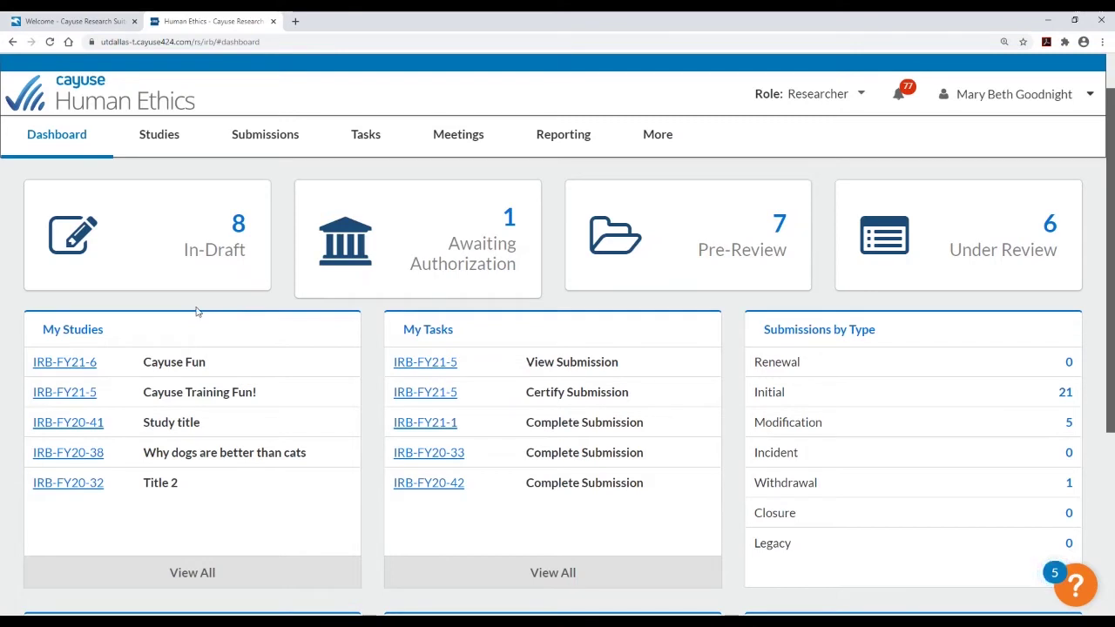
scroll(226, 262, "up", 1)
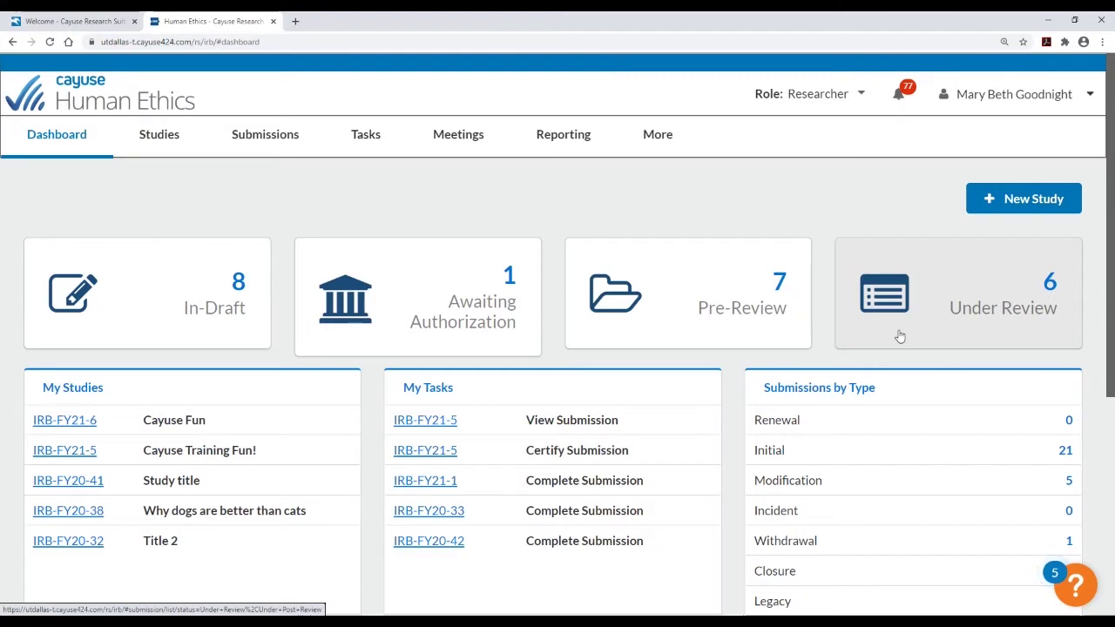
scroll(451, 171, "down", 1)
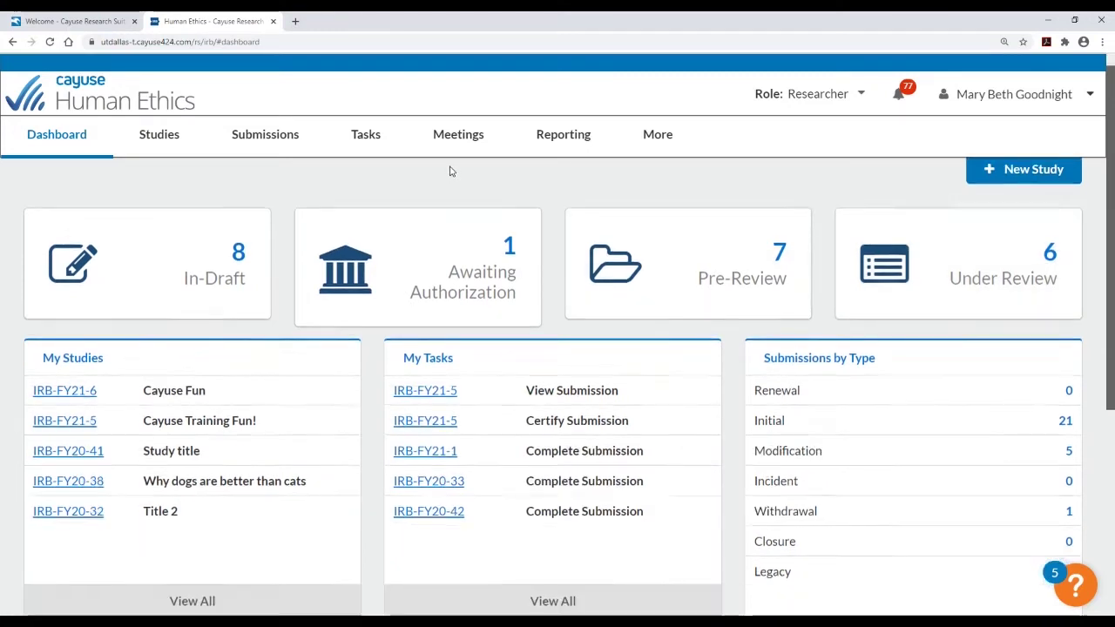
scroll(418, 196, "down", 1)
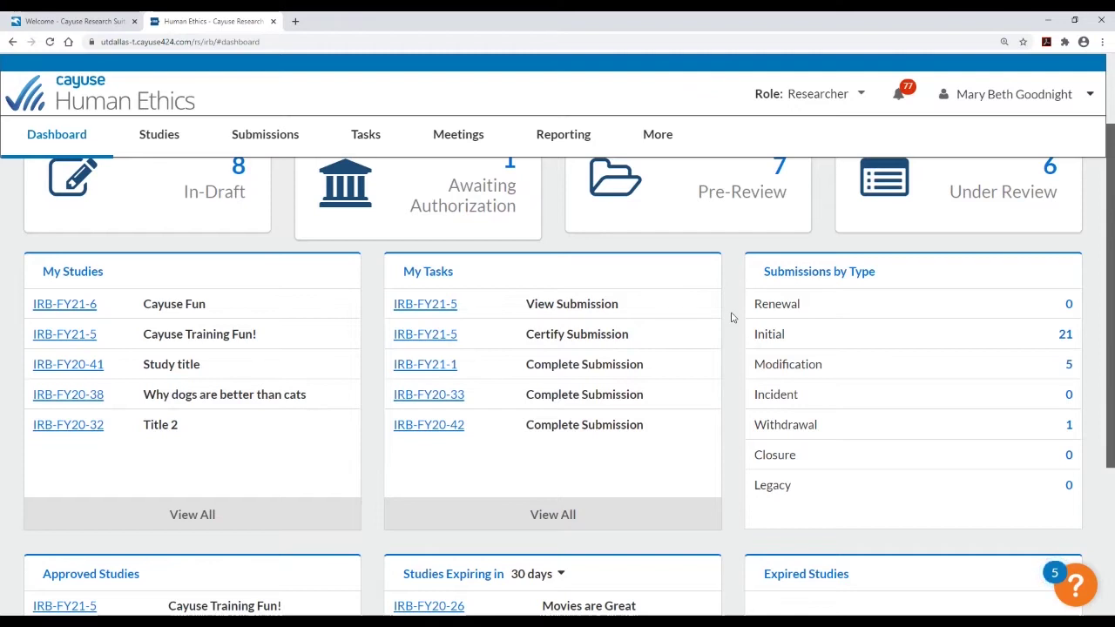
scroll(732, 318, "down", 2)
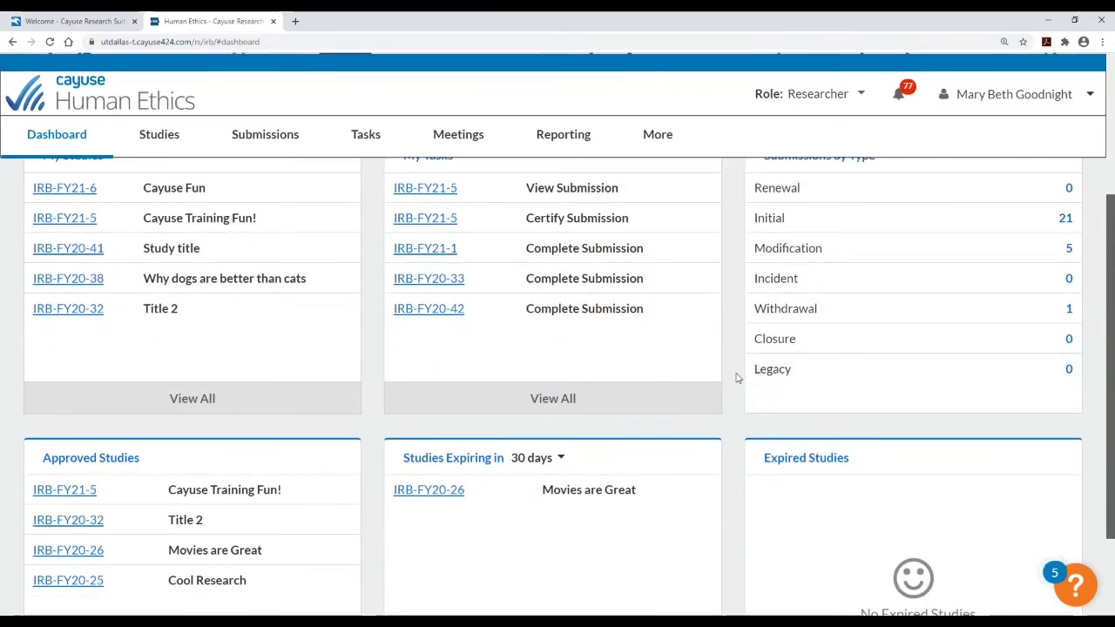
scroll(340, 361, "down", 2)
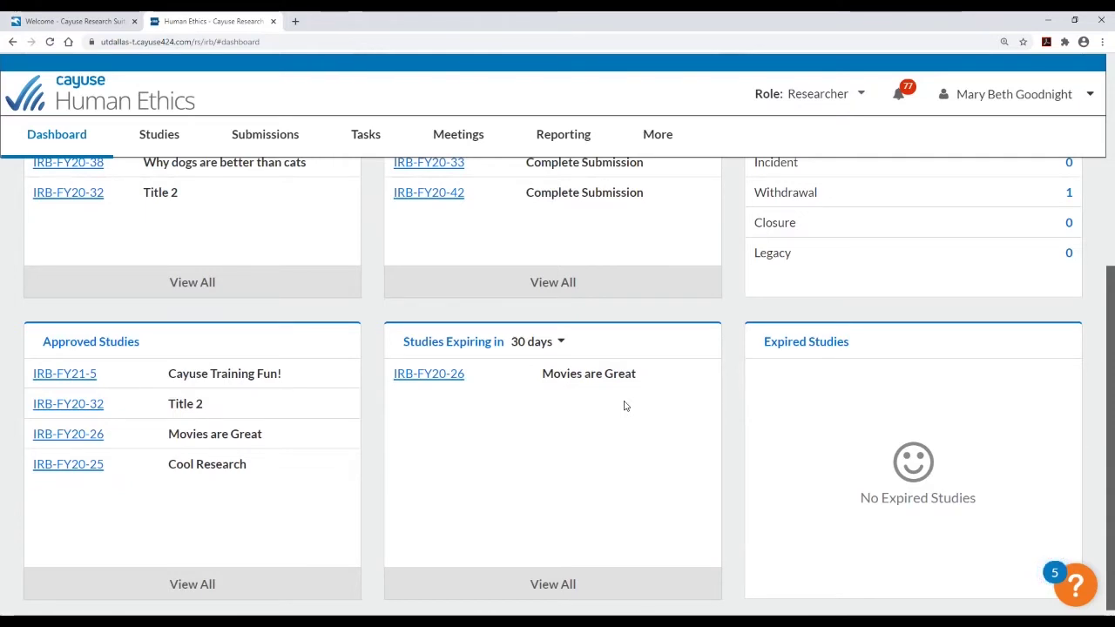
left_click(563, 343)
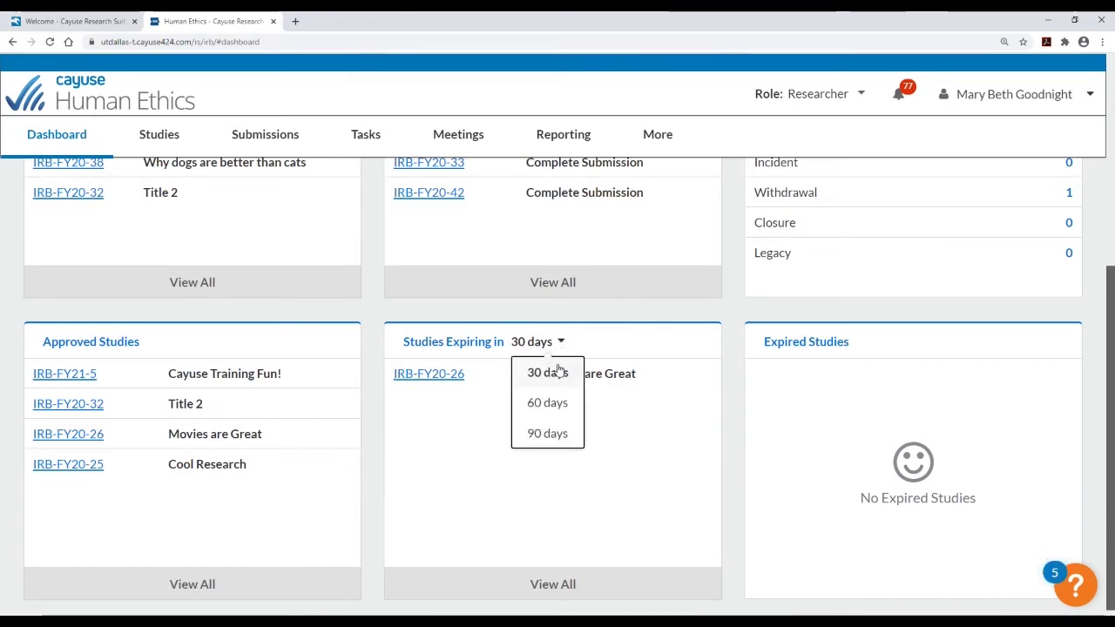
left_click(547, 434)
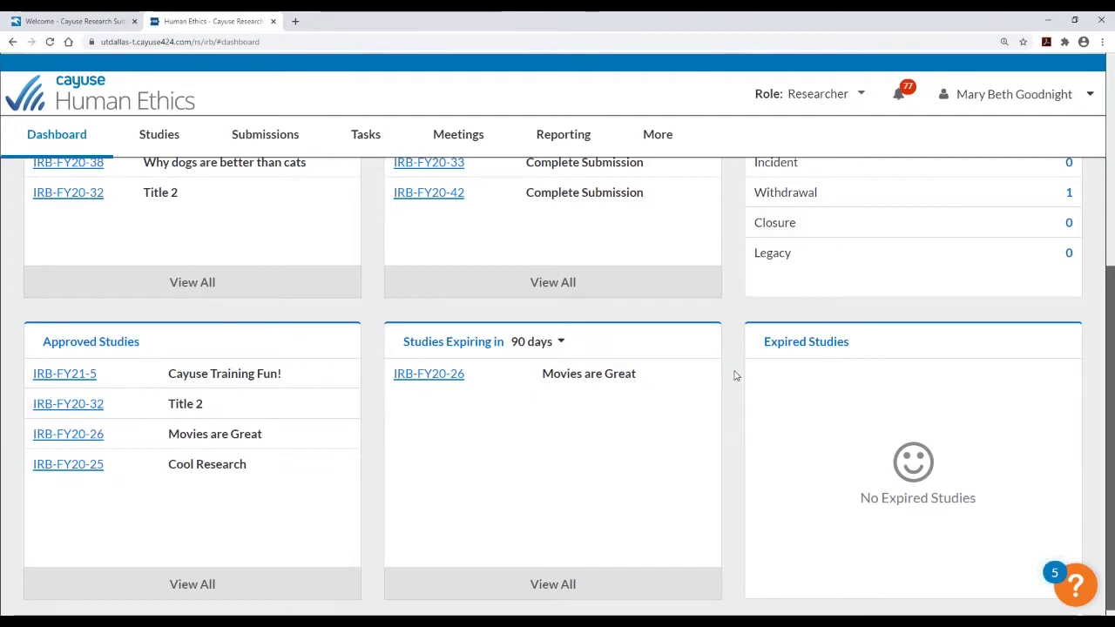
scroll(732, 383, "up", 4)
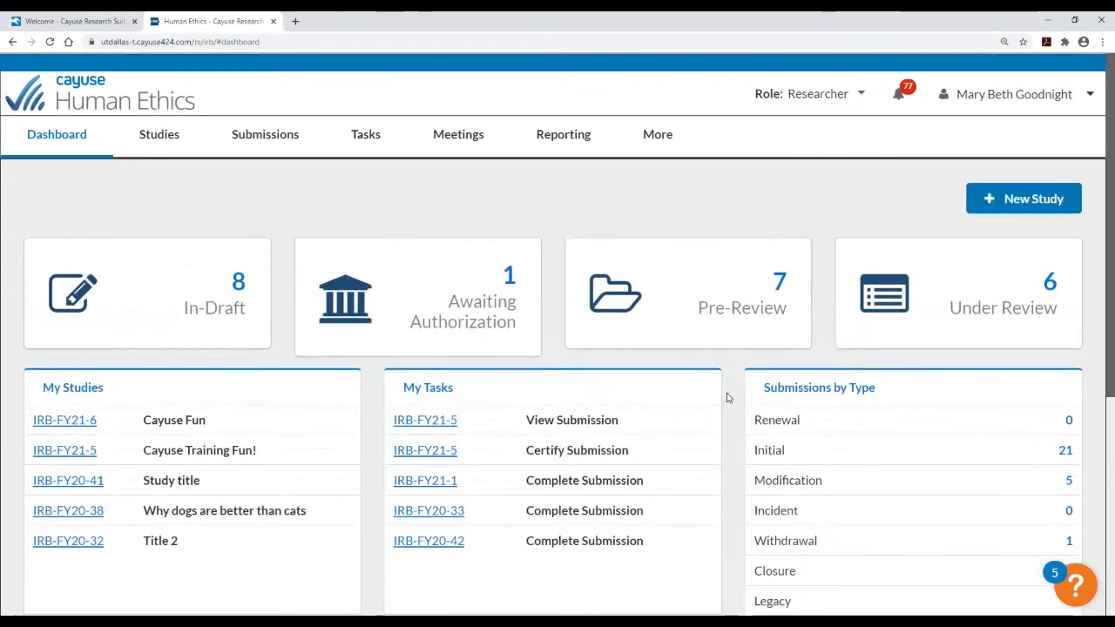
scroll(729, 398, "down", 3)
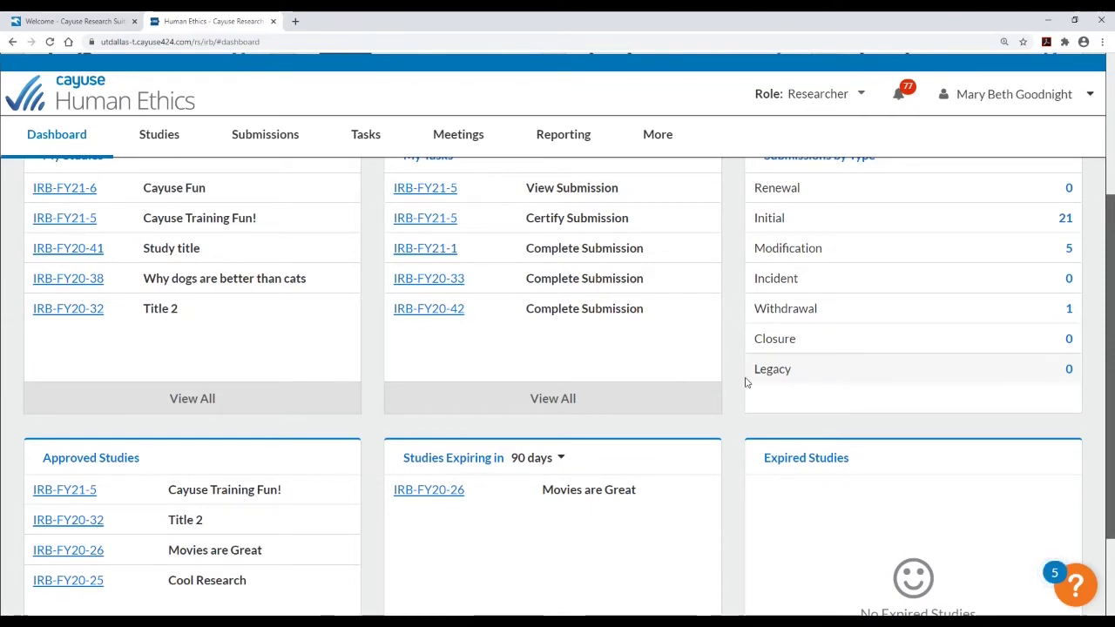
scroll(731, 395, "up", 1)
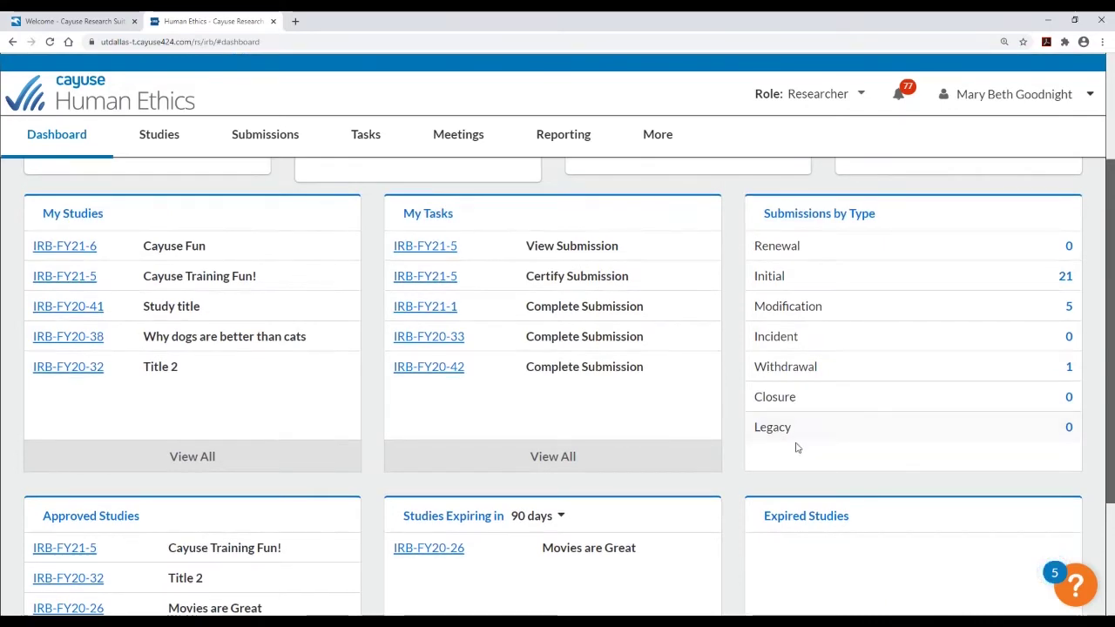
scroll(796, 448, "up", 3)
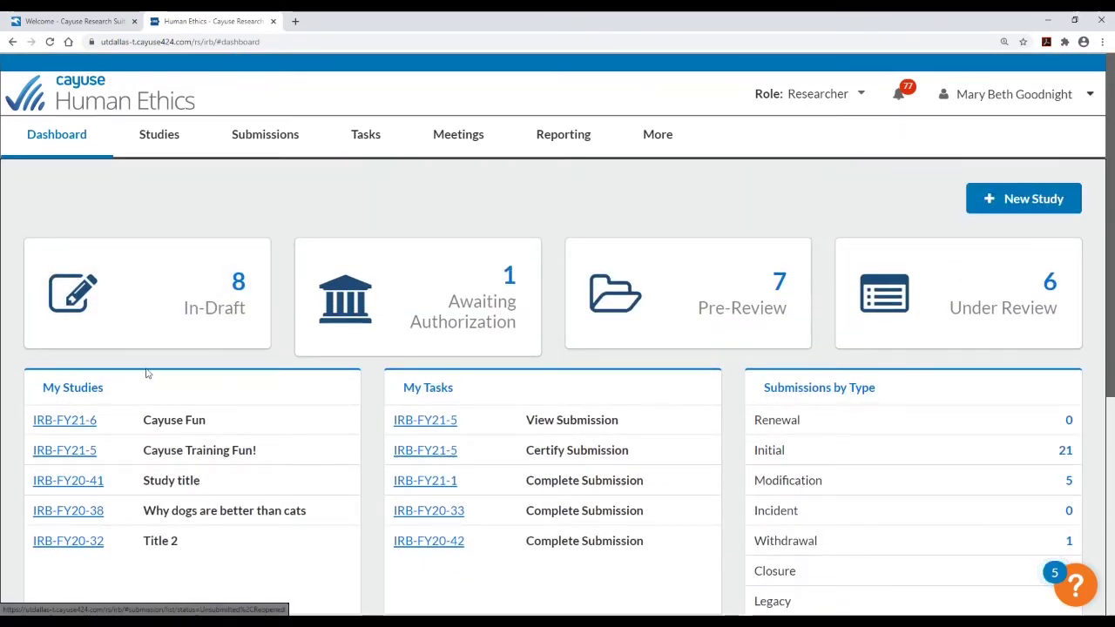
scroll(147, 373, "down", 1)
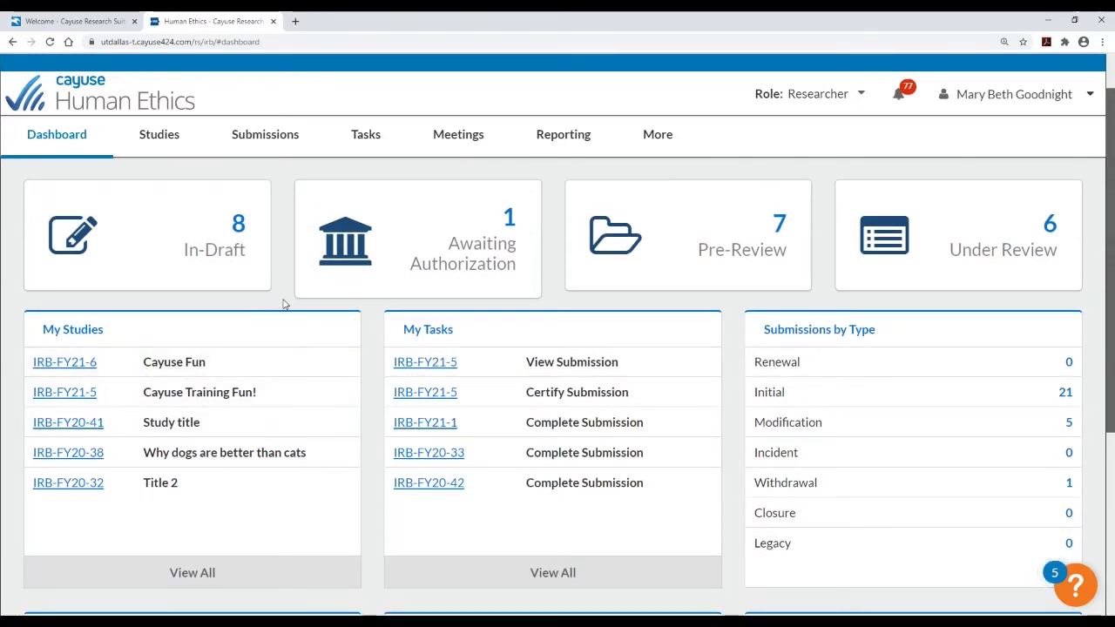
scroll(277, 308, "up", 1)
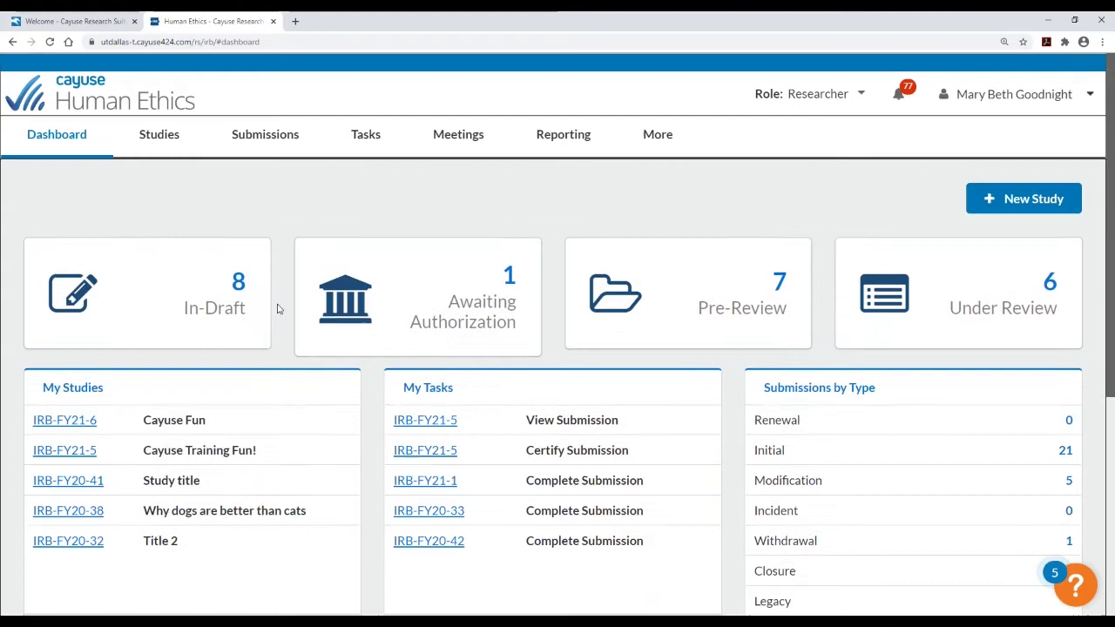
List the in-draft submissions and view the submission details of the study titled "test" (IRB-FY20-40)
left_click(188, 307)
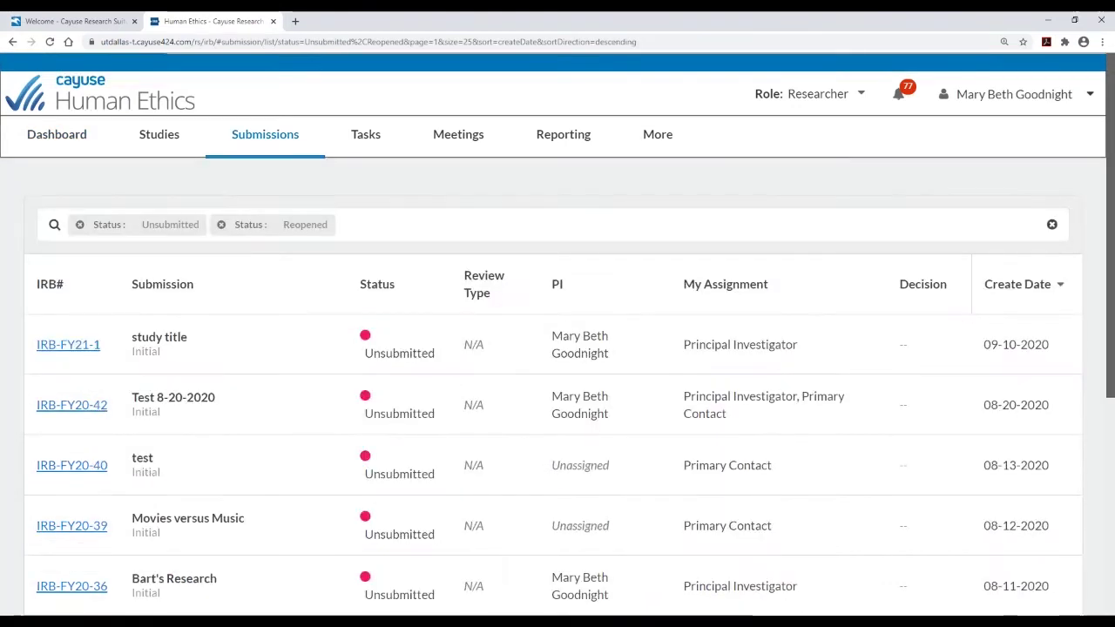
scroll(148, 399, "down", 3)
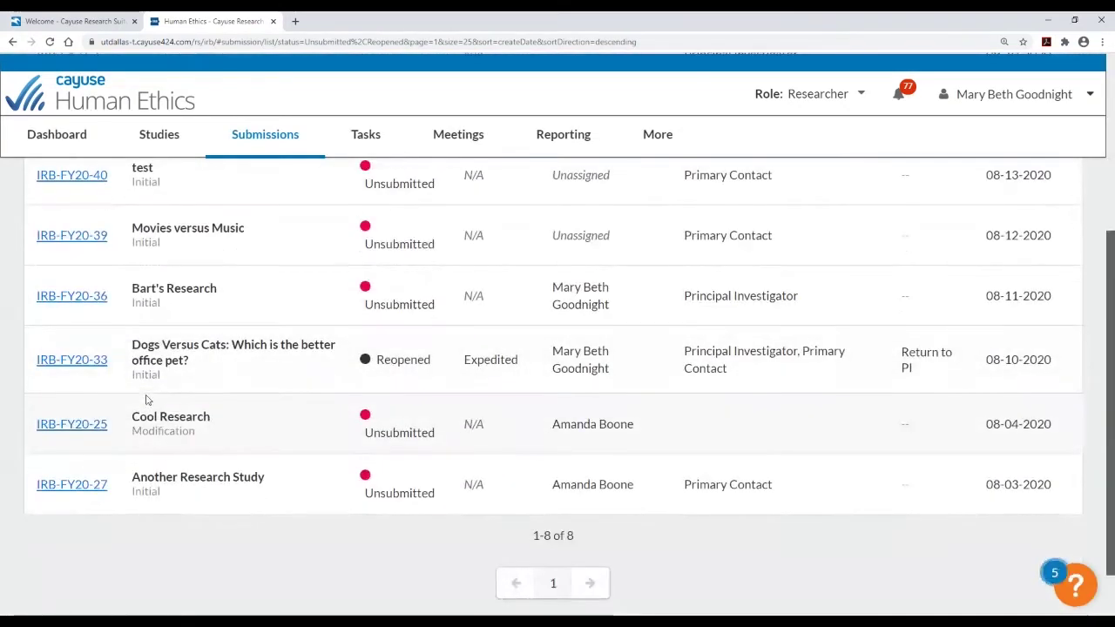
scroll(145, 398, "up", 2)
scroll(145, 398, "up", 1)
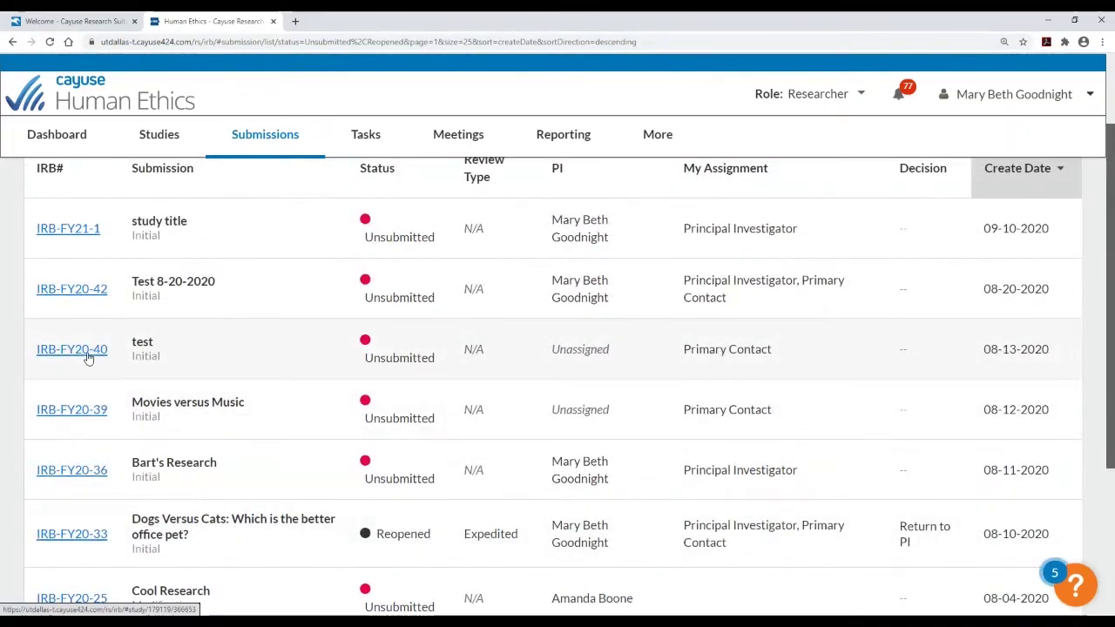
left_click(86, 352)
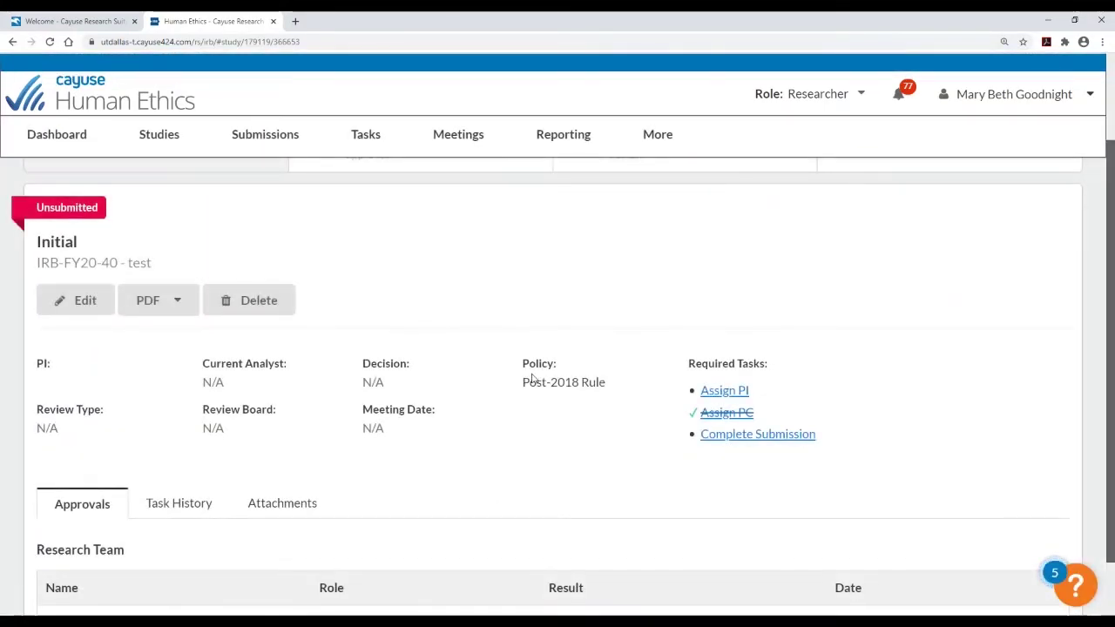
scroll(525, 383, "up", 2)
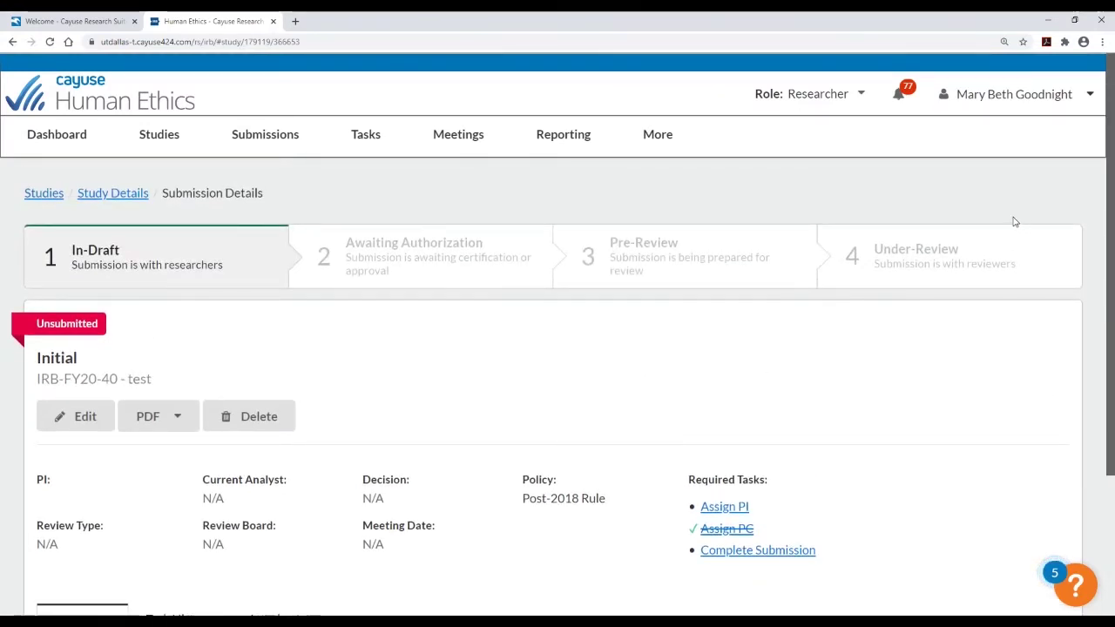
From the dashboard, open the study "Cayuse Training Fun!" and view its submissions list and study details
left_click(75, 137)
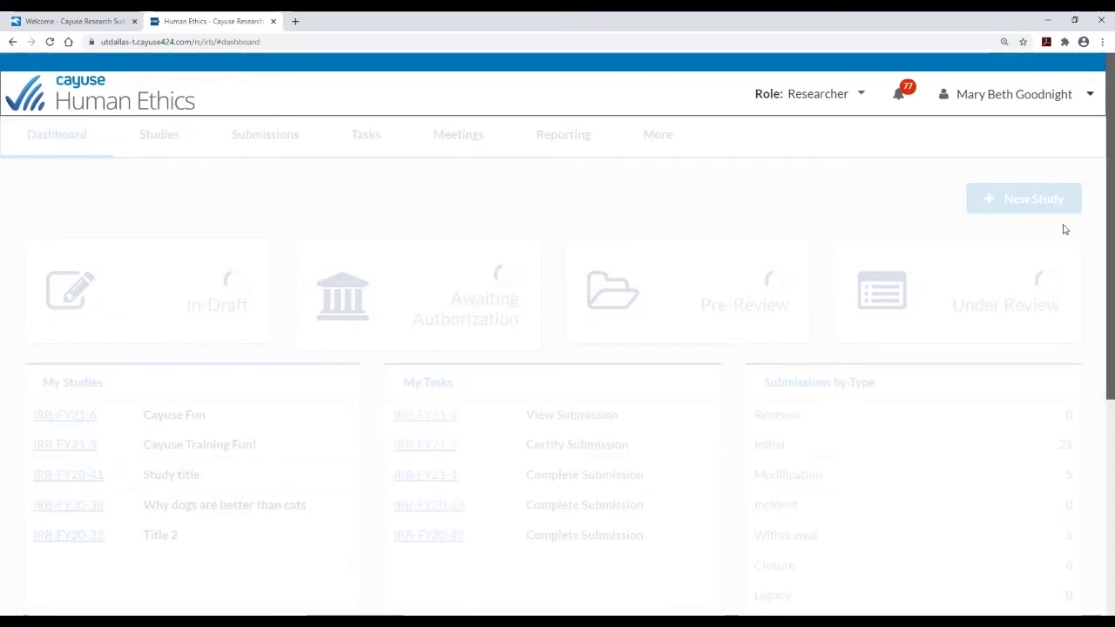
left_click(79, 455)
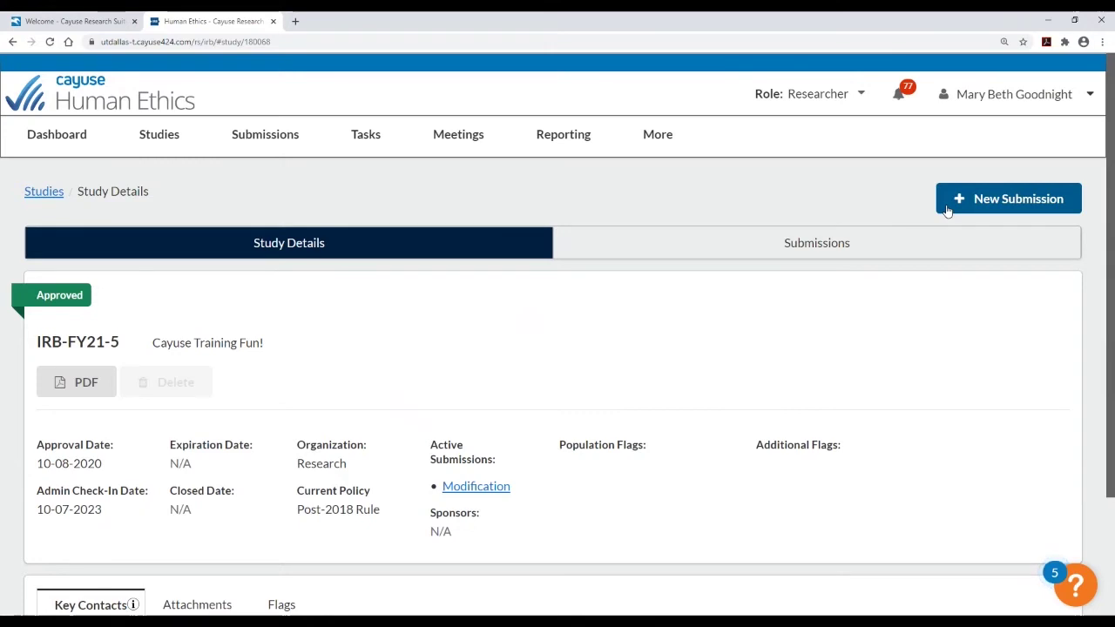
left_click(687, 252)
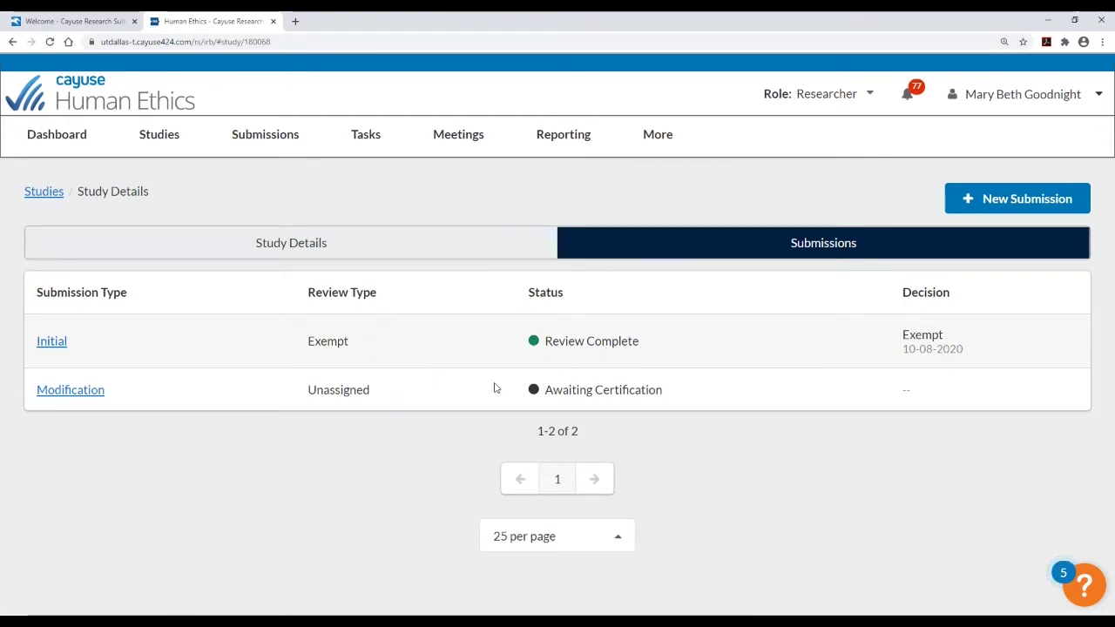
left_click(381, 255)
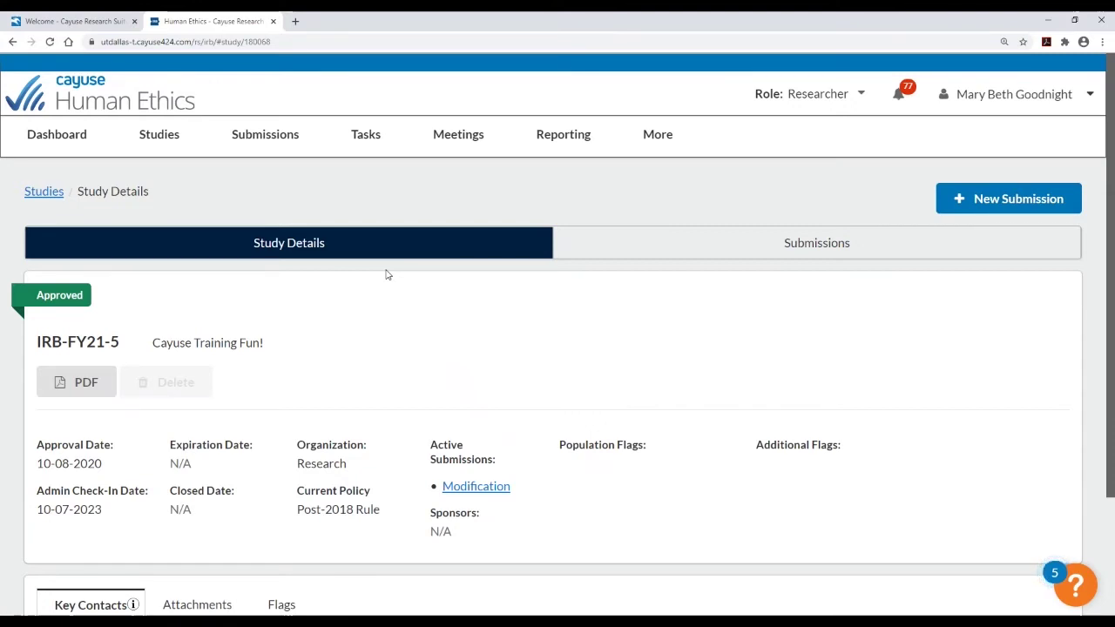
Create a new study from the dashboard with the title "Cayuse Training!" and save it
left_click(76, 144)
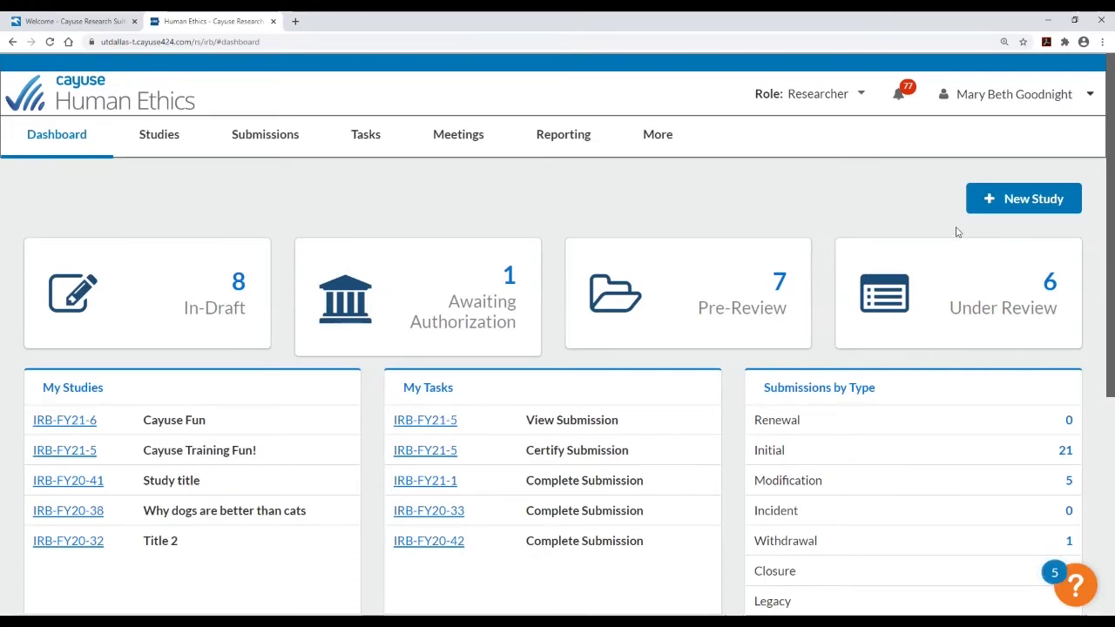
left_click(1031, 214)
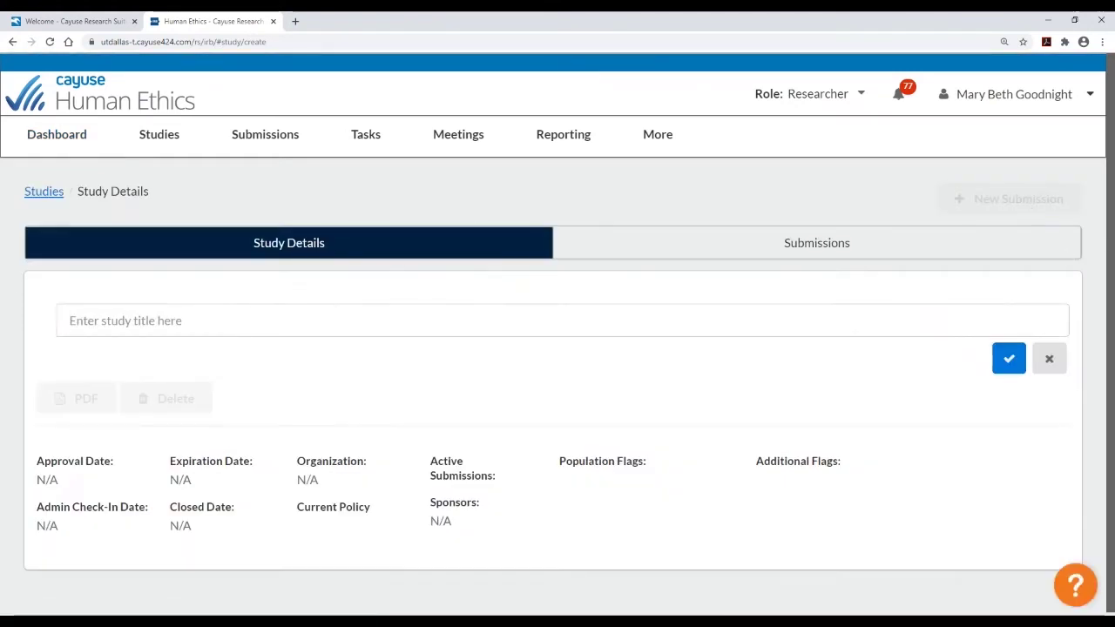
left_click(247, 315)
type("Cayuse Tra")
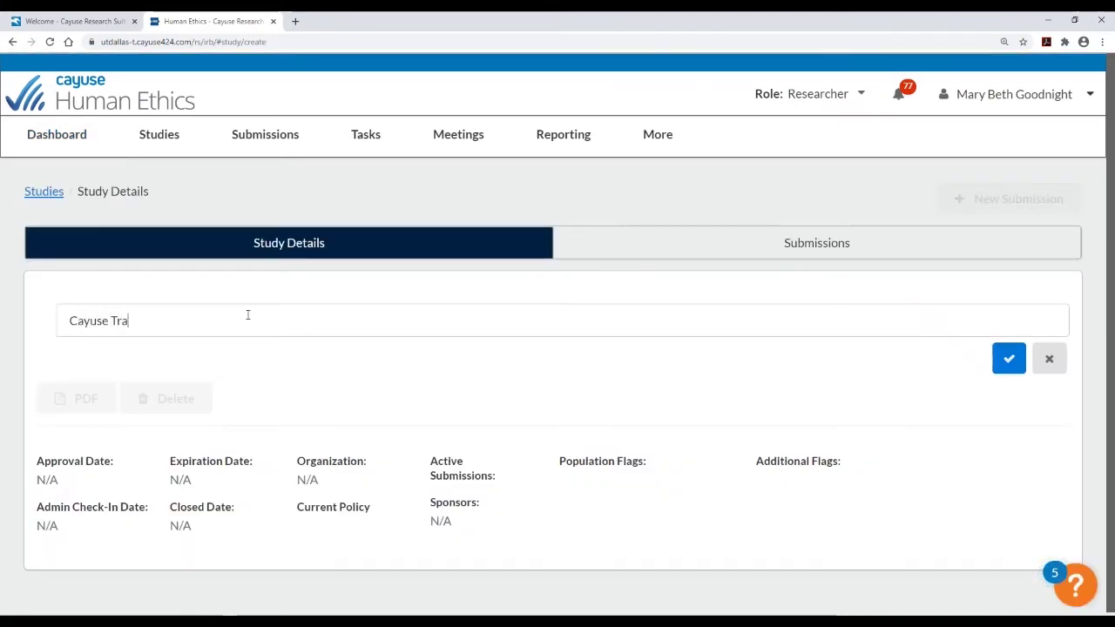
type("ining!")
left_click(1008, 359)
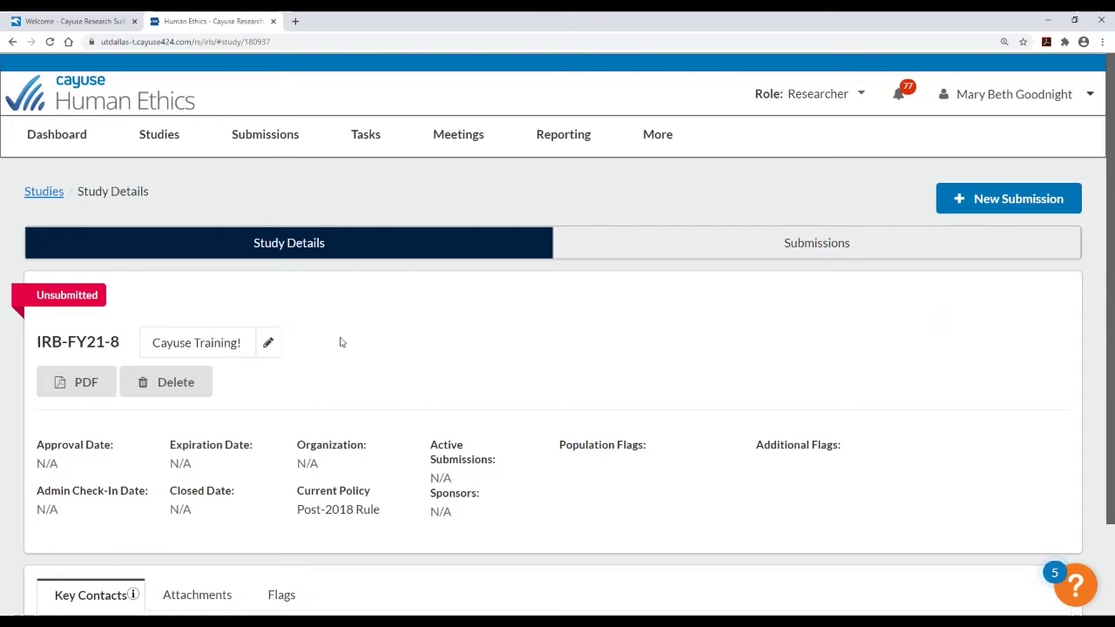
Add a new submission of type Initial to the "Cayuse Training!" study
scroll(340, 341, "down", 1)
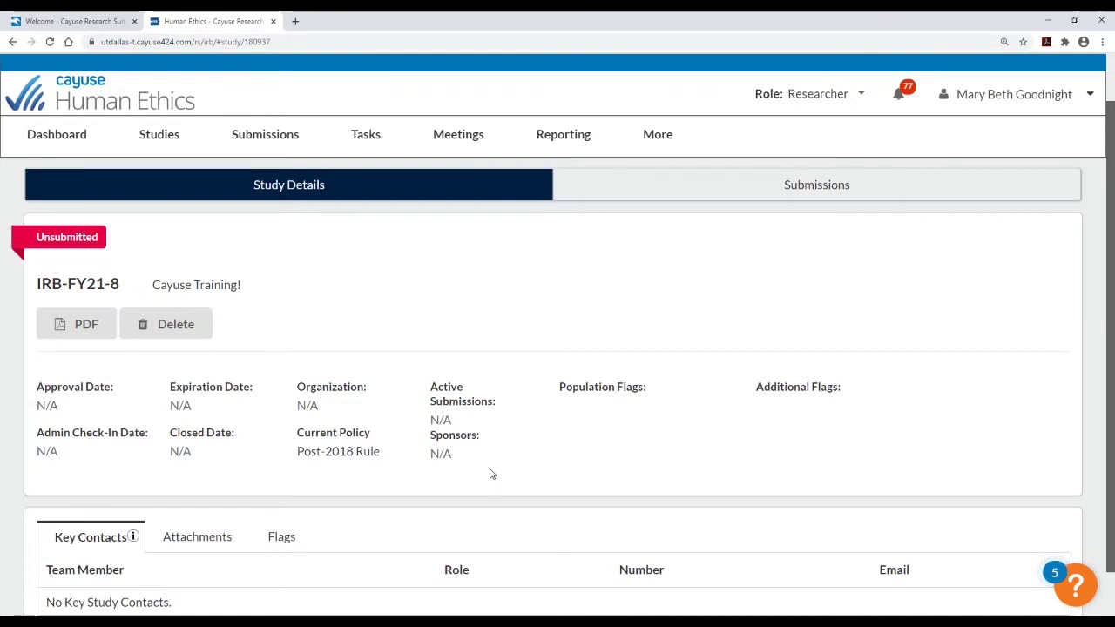
scroll(490, 474, "up", 1)
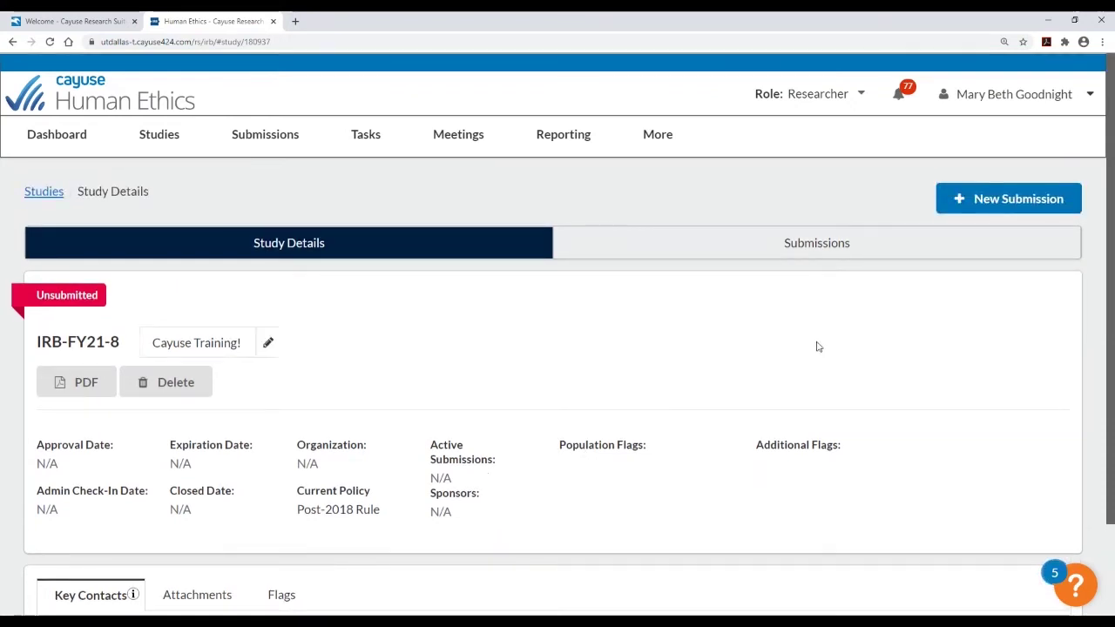
left_click(958, 202)
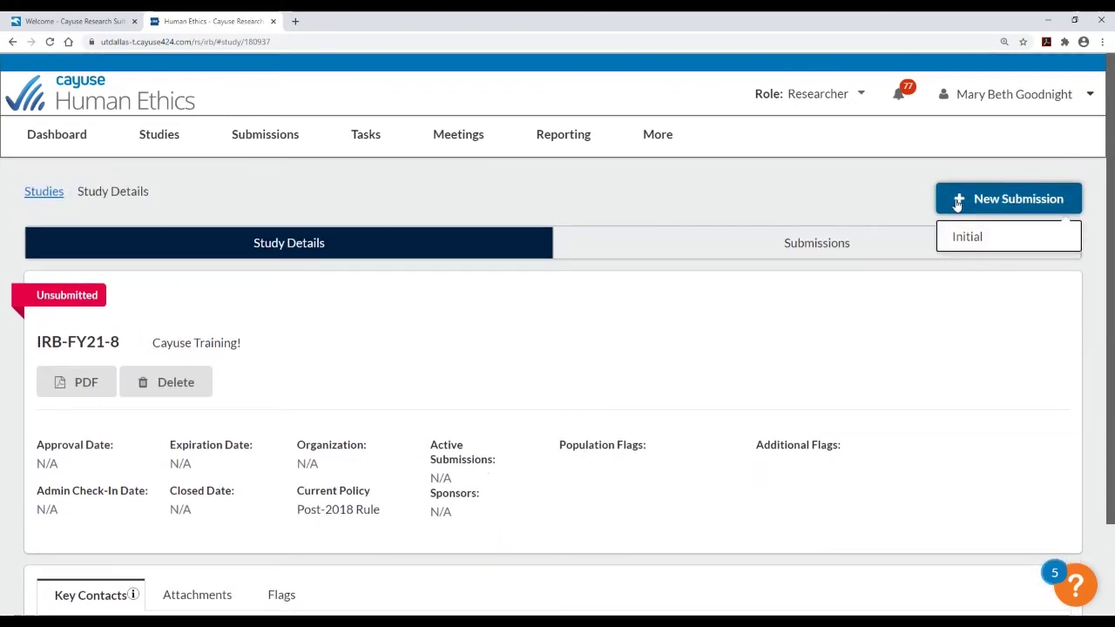
left_click(1011, 246)
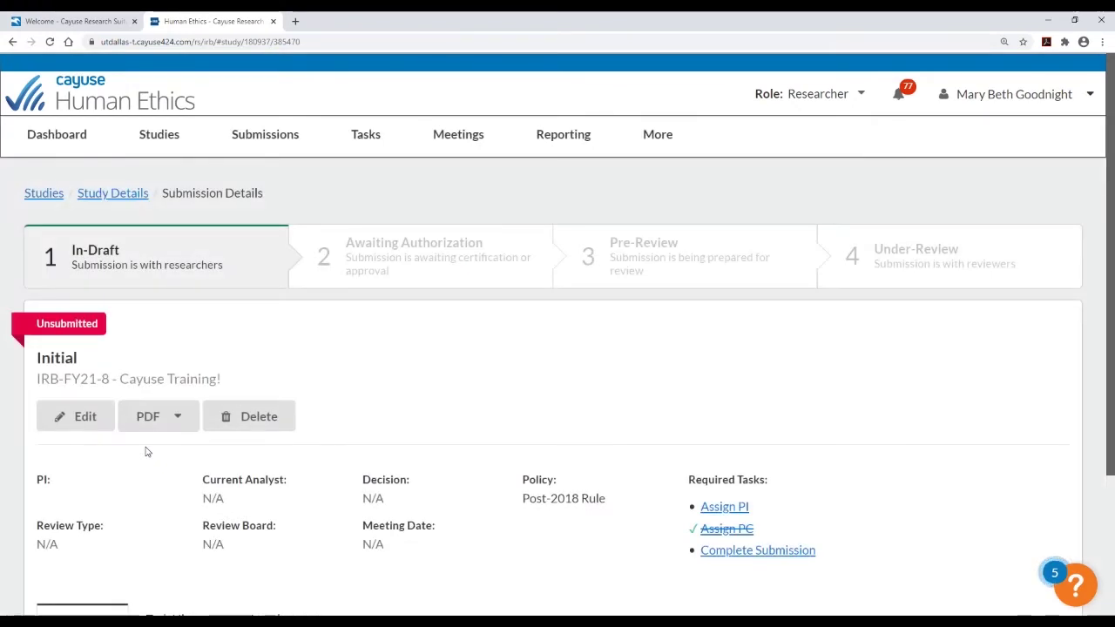
Open the Initial submission for editing and read through its Getting Started section
scroll(146, 451, "down", 1)
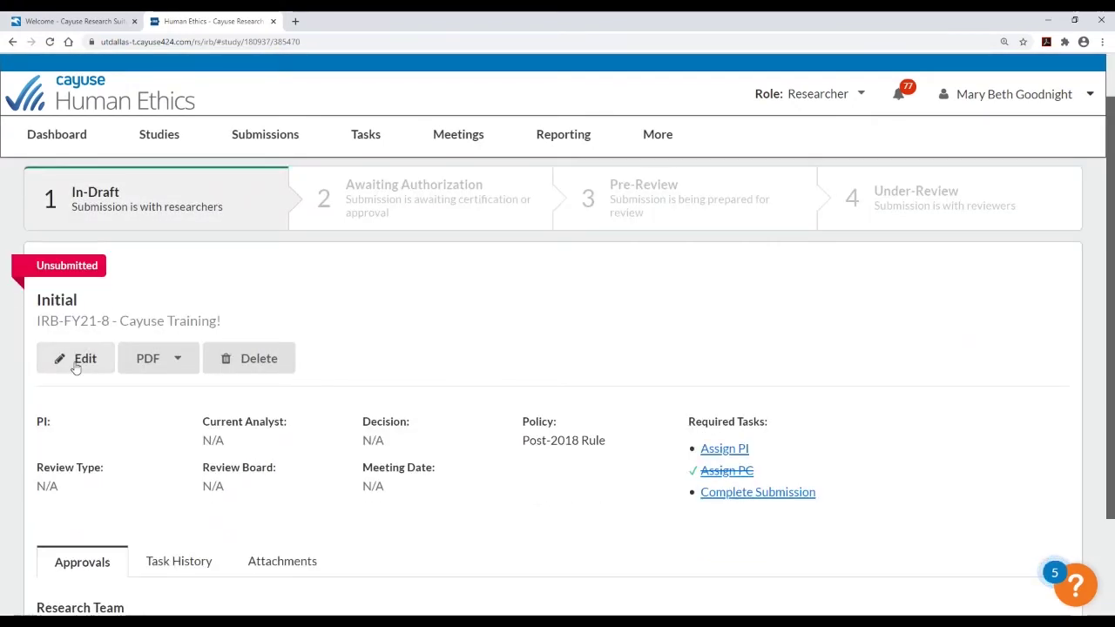
left_click(78, 362)
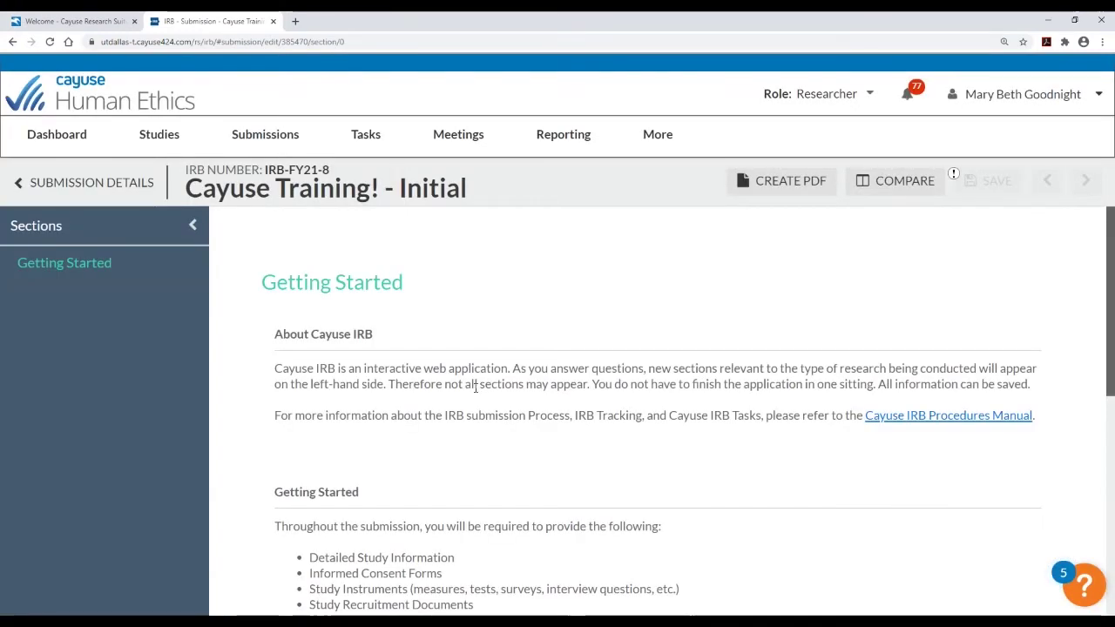
scroll(476, 388, "down", 2)
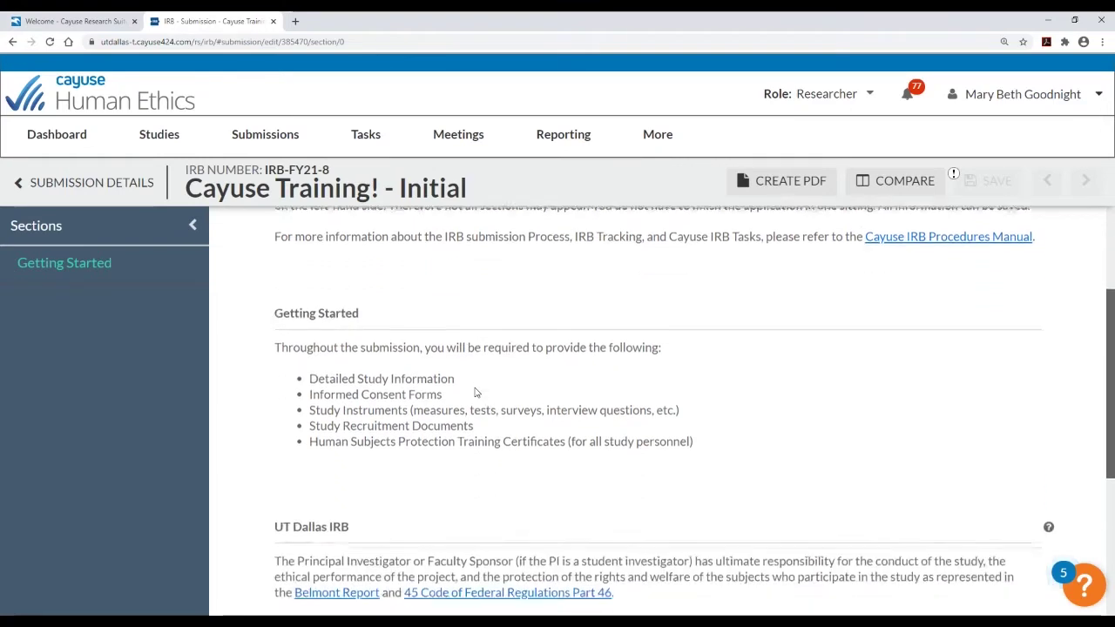
Answer Yes to the Getting Started statement about having read the information and being ready to begin the submission
scroll(476, 392, "down", 3)
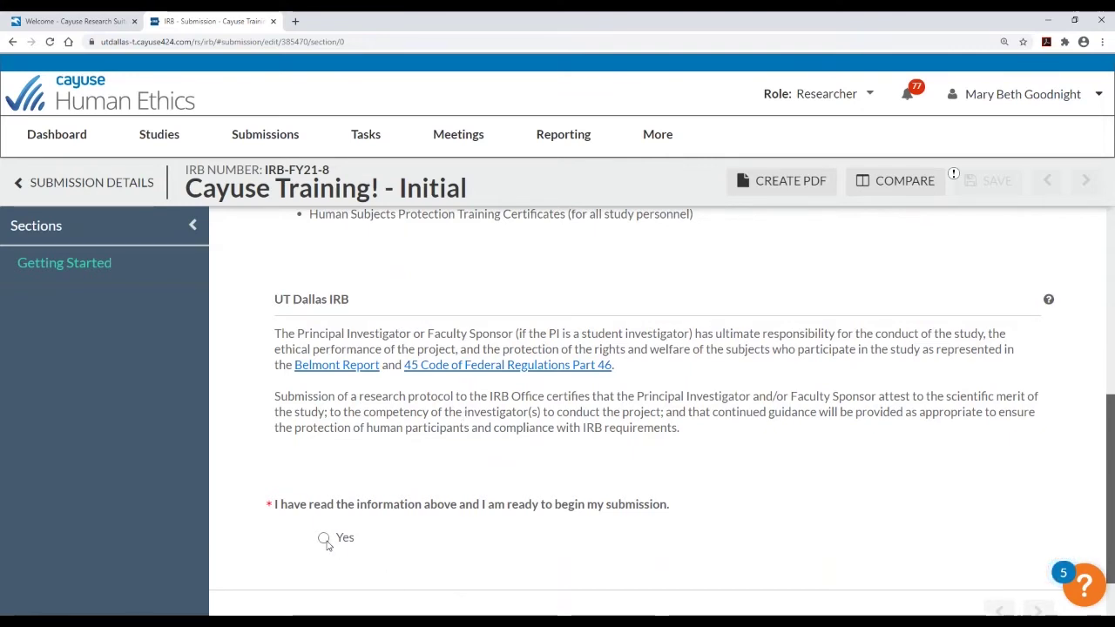
left_click(326, 539)
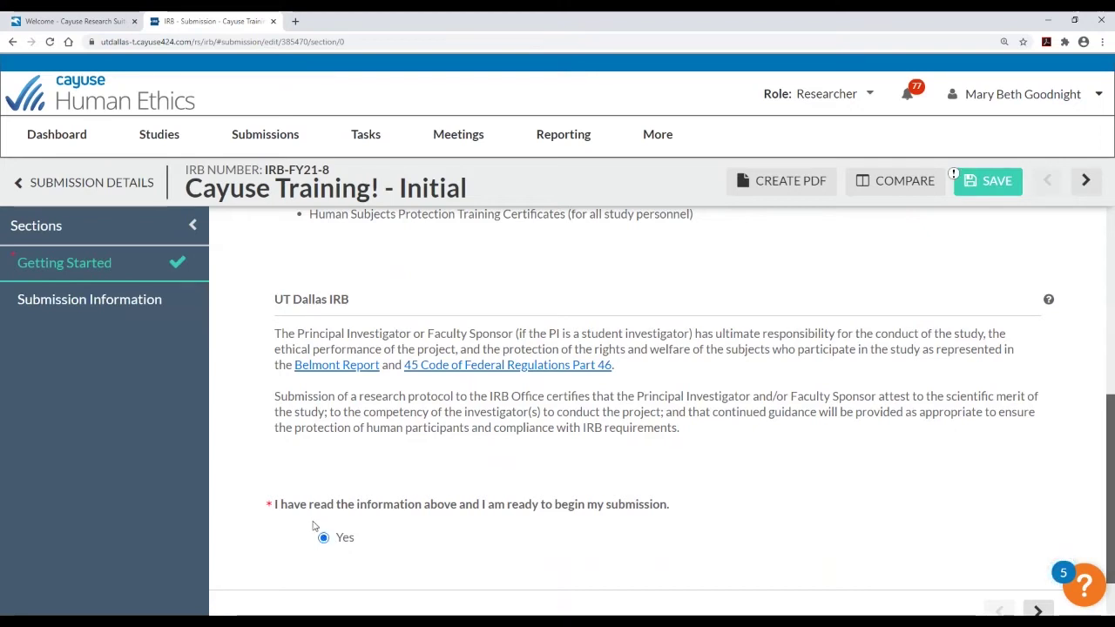
scroll(107, 339, "down", 1)
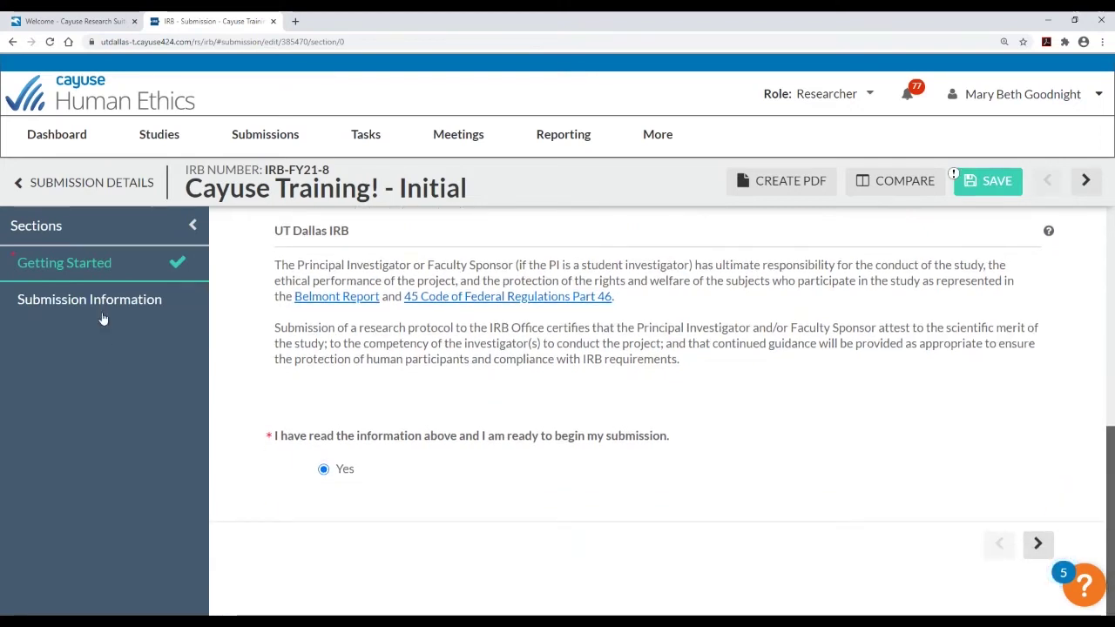
In the Submission Information section, set the activity type to Collection of New Research Data and save the submission
left_click(135, 313)
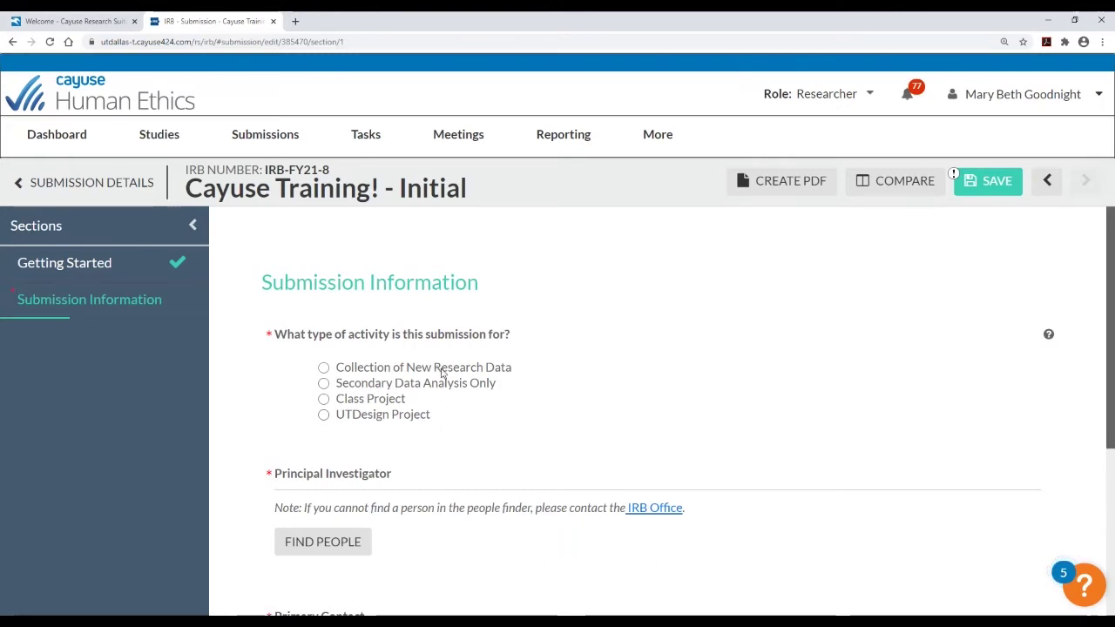
left_click(440, 370)
scroll(611, 350, "down", 2)
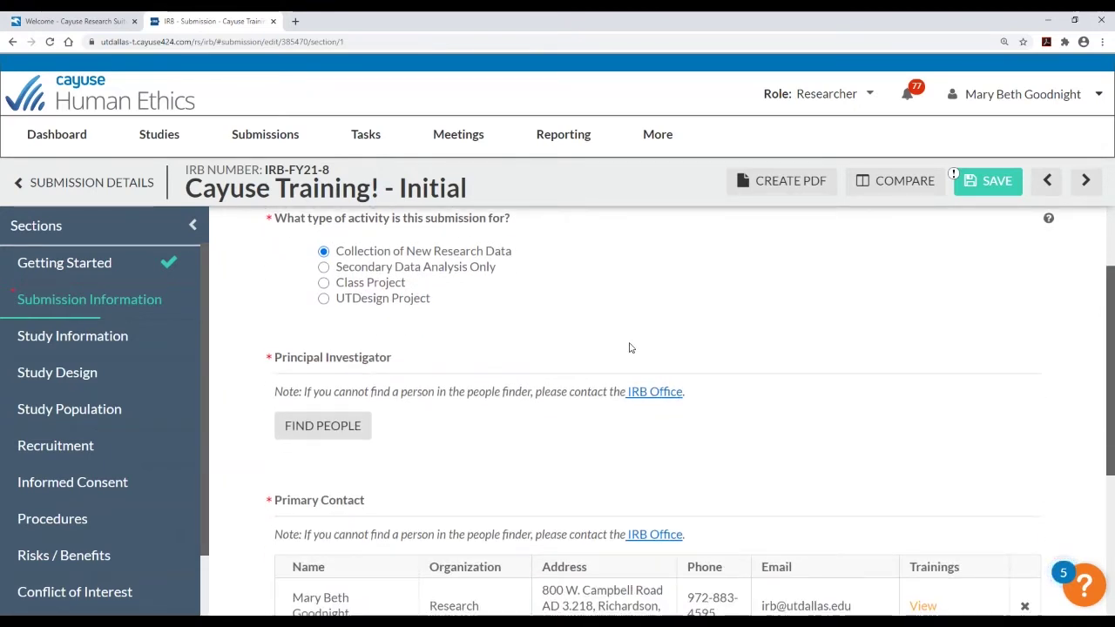
left_click(999, 194)
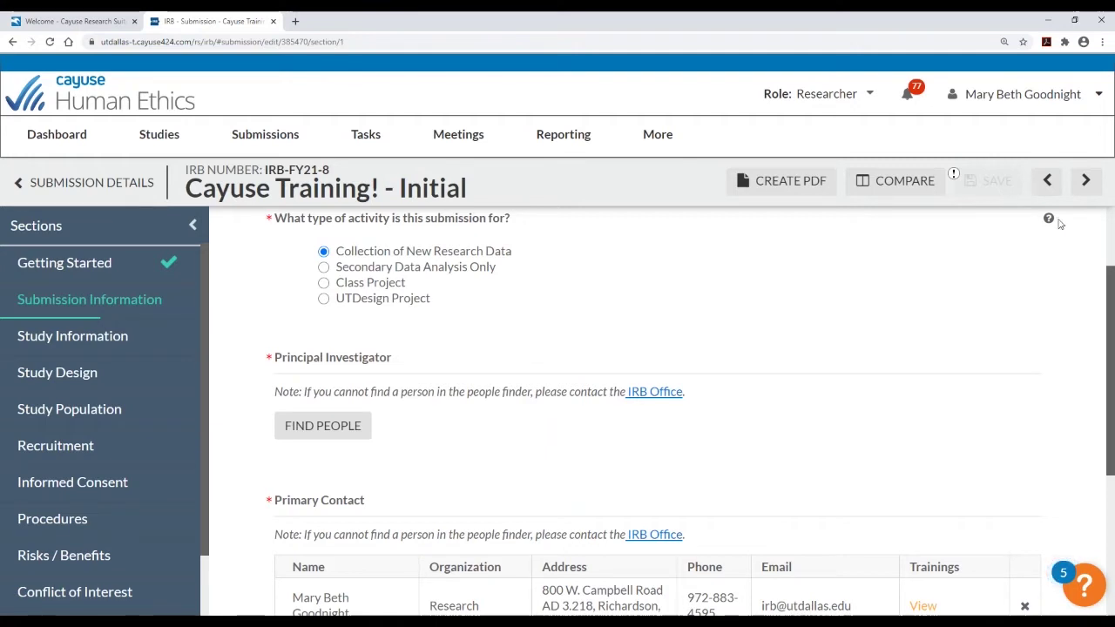
Search for the investigator by last name in the people finder and assign that person as Principal Investigator
scroll(392, 366, "down", 1)
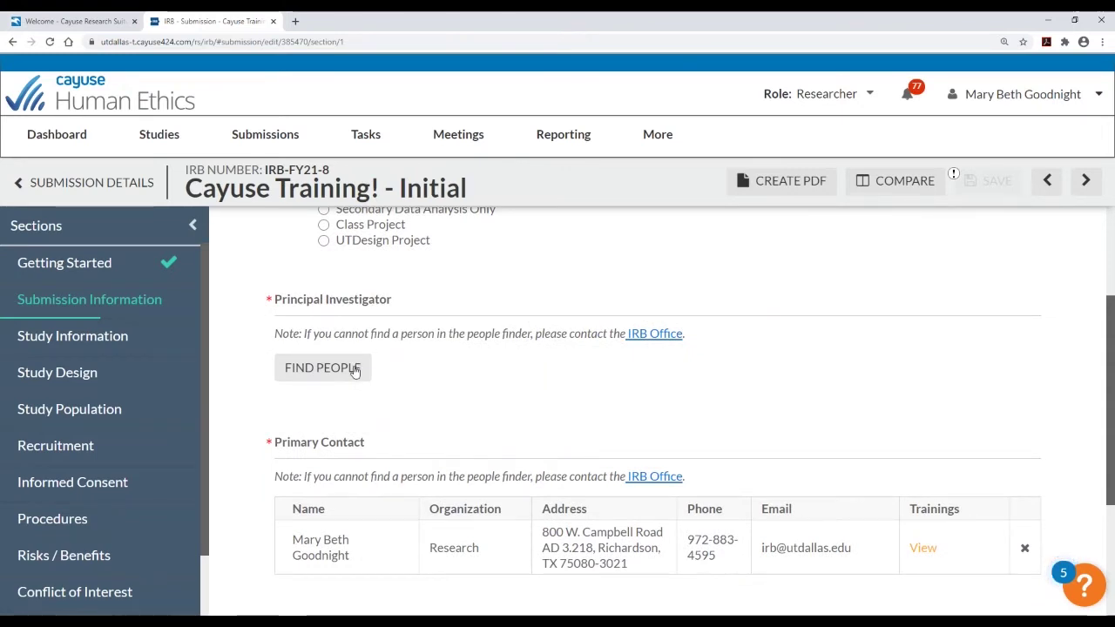
left_click(354, 370)
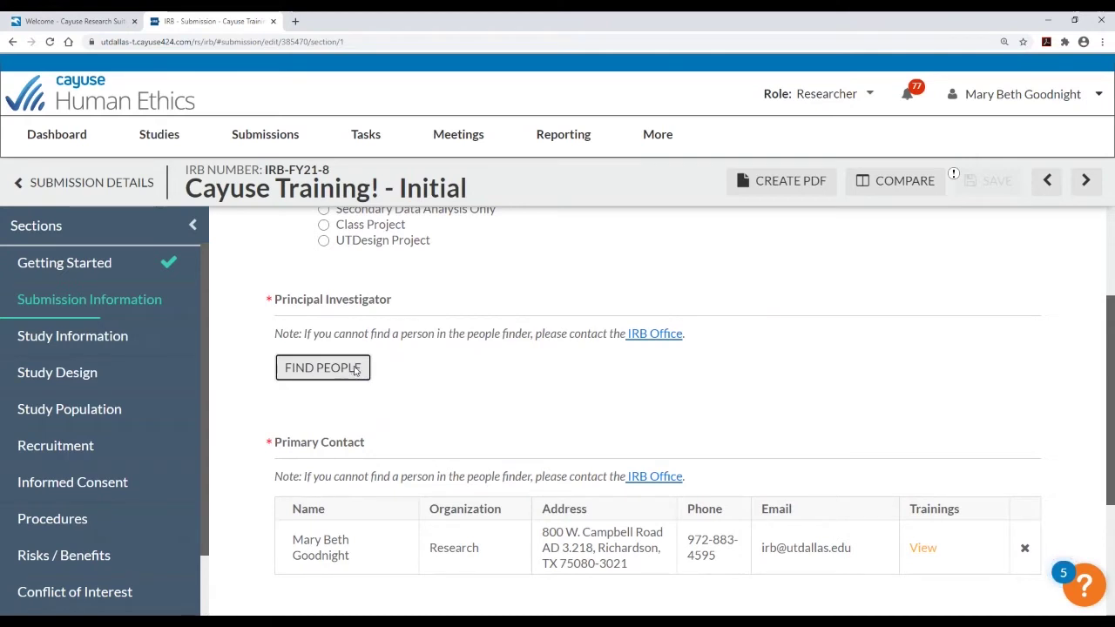
type("goodnight")
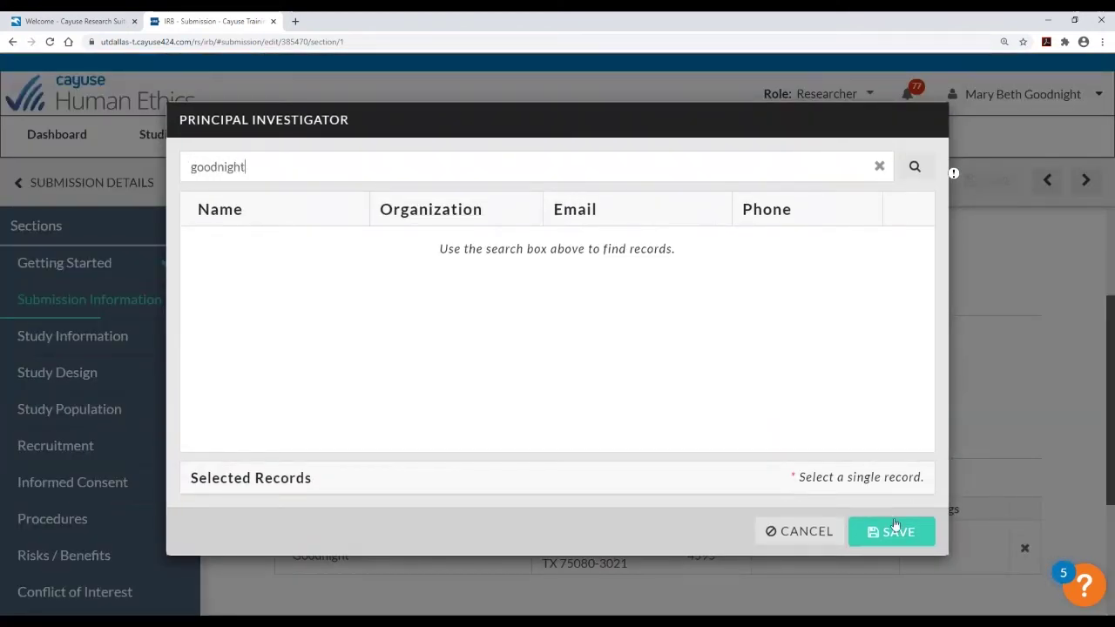
left_click(916, 170)
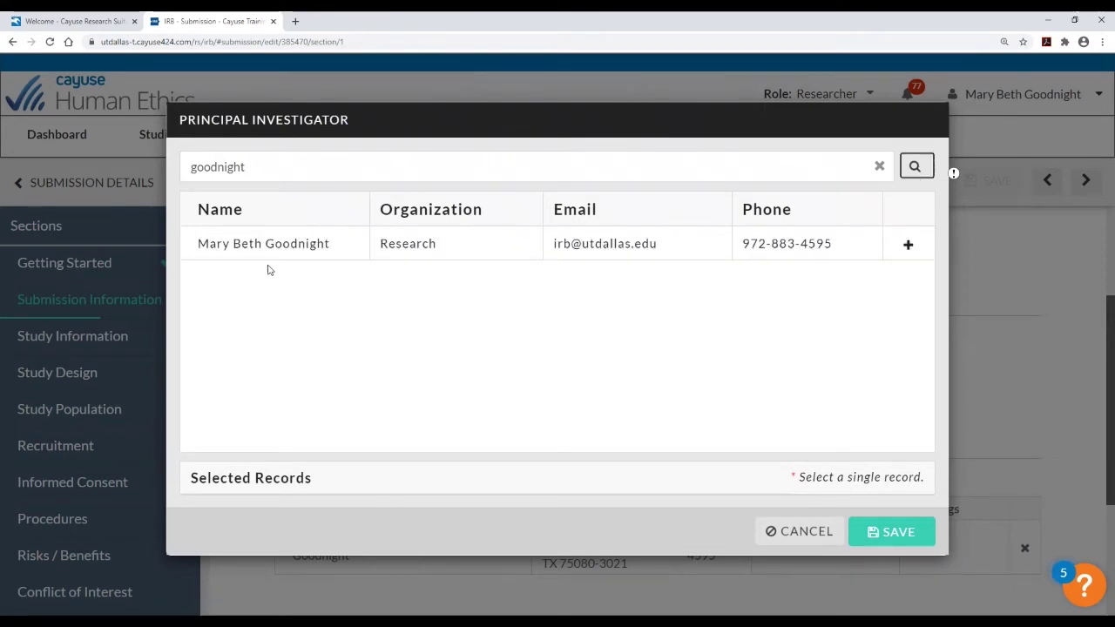
left_click(908, 247)
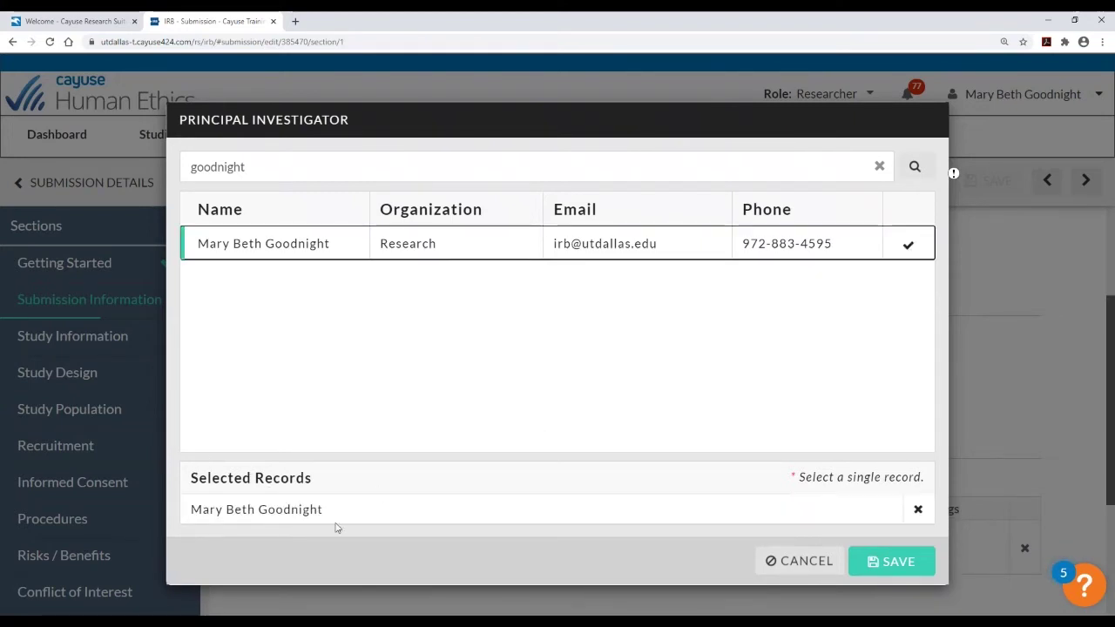
left_click(891, 564)
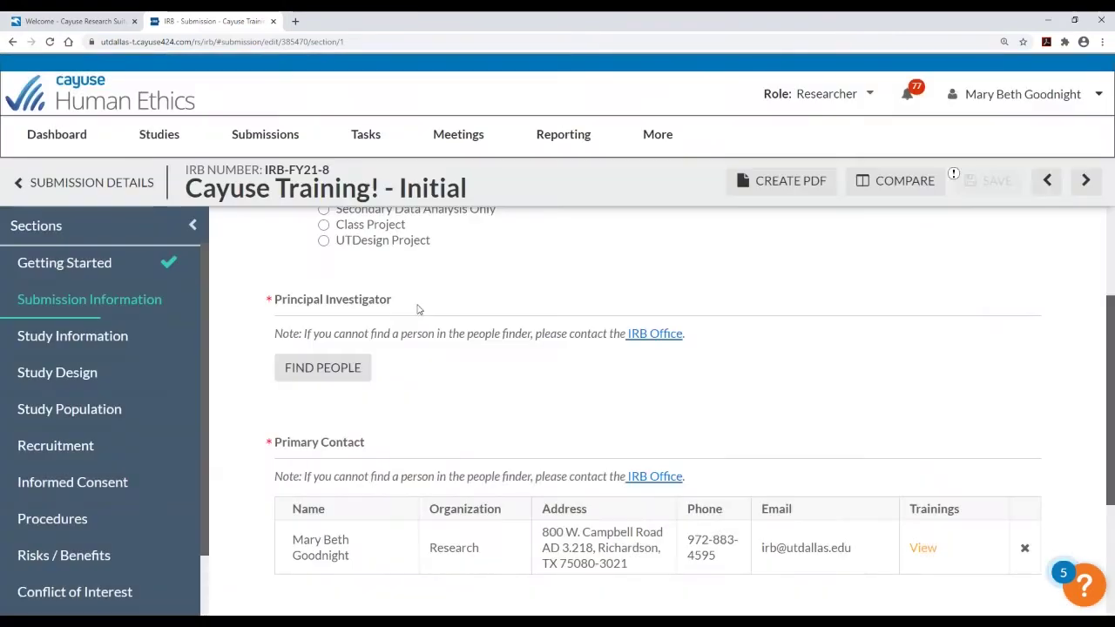
Remove the existing Primary Contact and assign a different person found by first name in the people finder
scroll(453, 414, "down", 1)
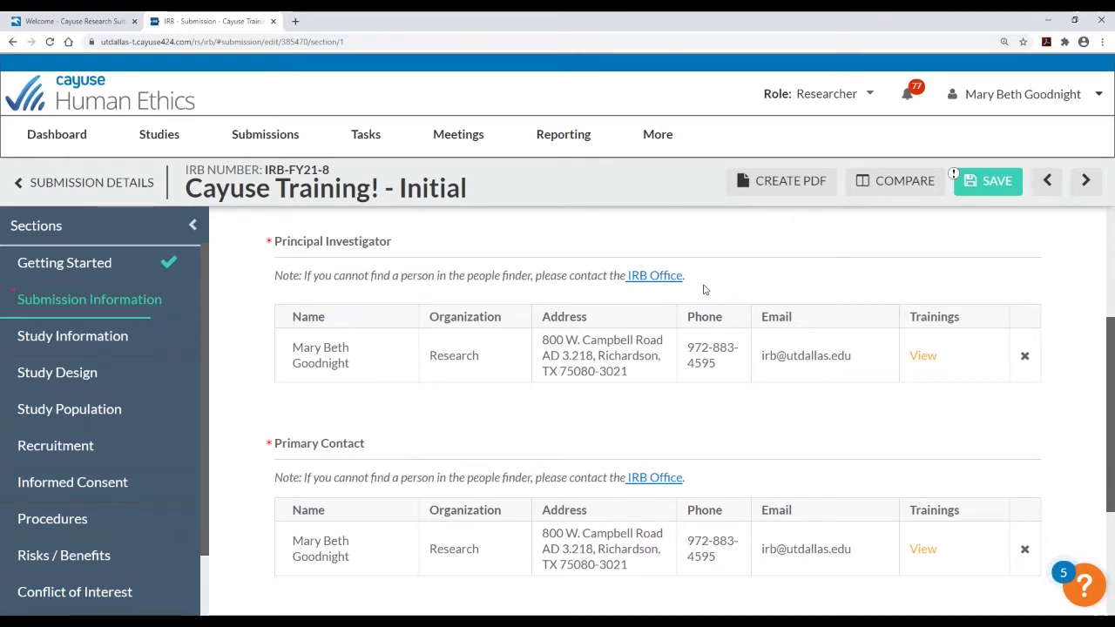
scroll(587, 292, "down", 2)
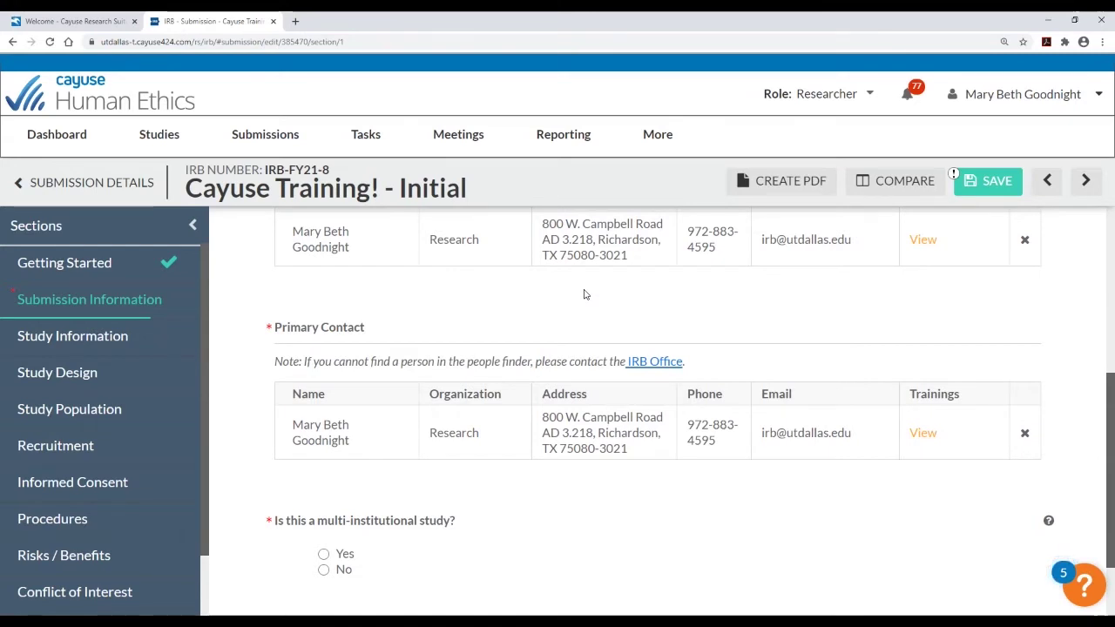
left_click(1025, 435)
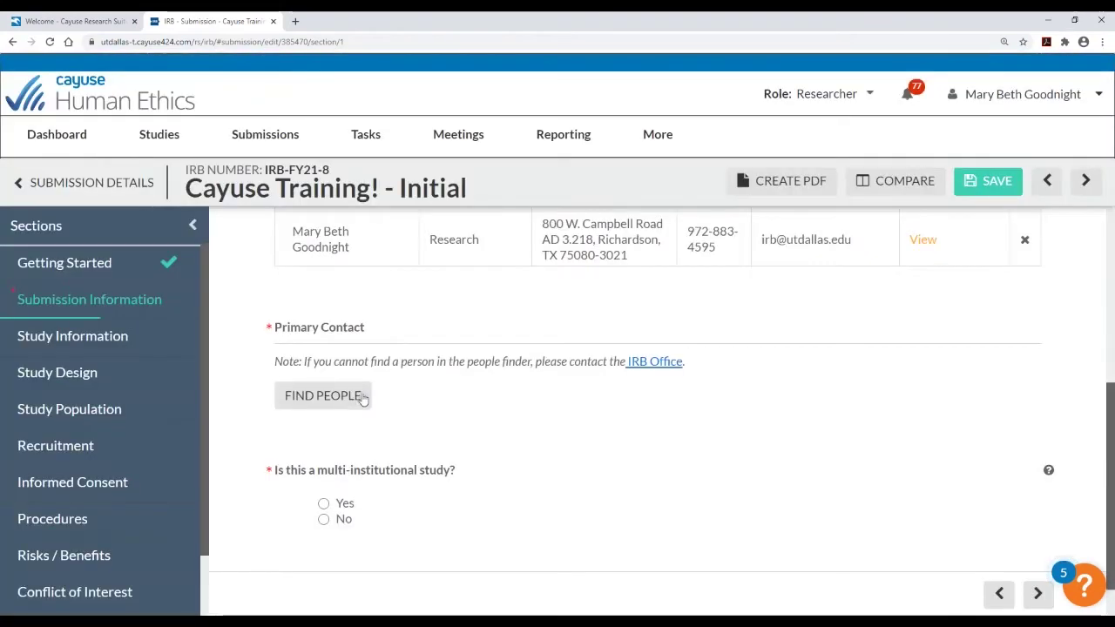
left_click(360, 397)
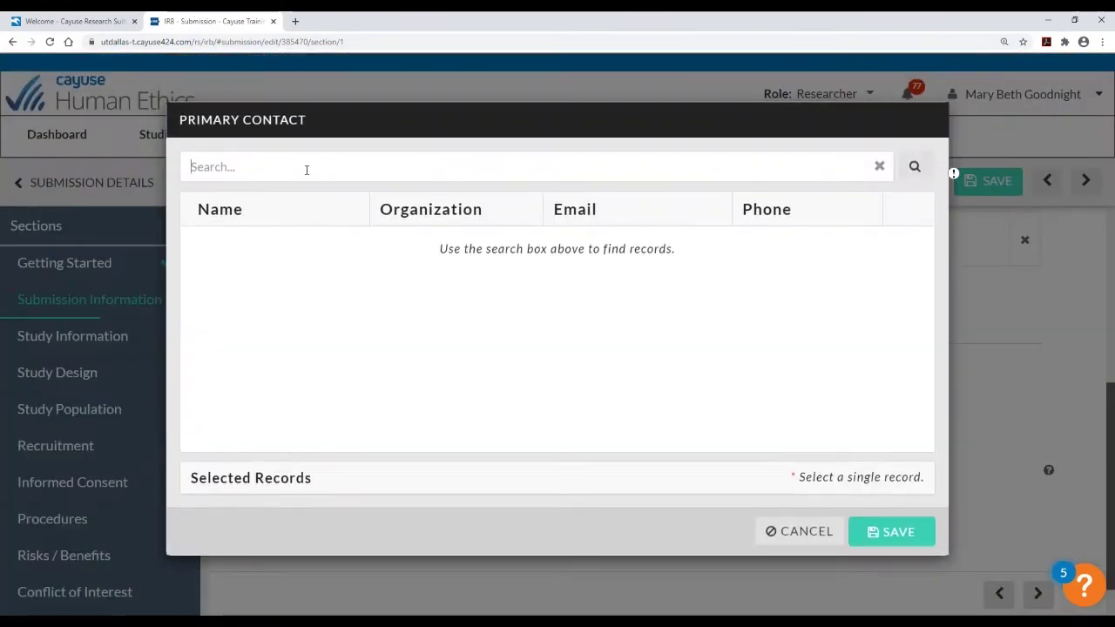
type("yessenia")
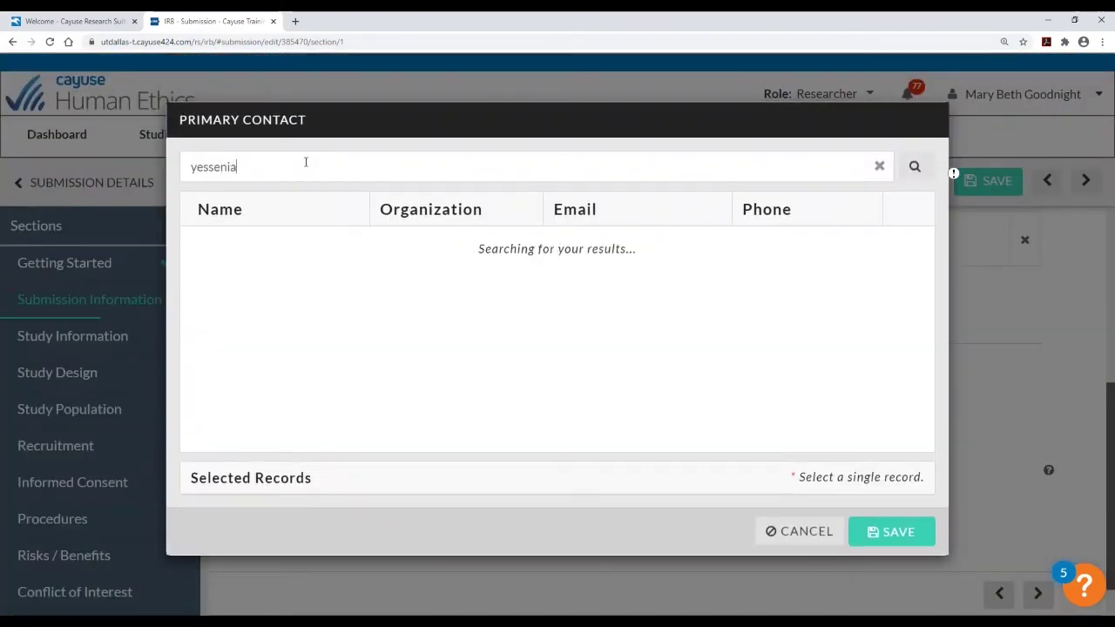
left_click(908, 244)
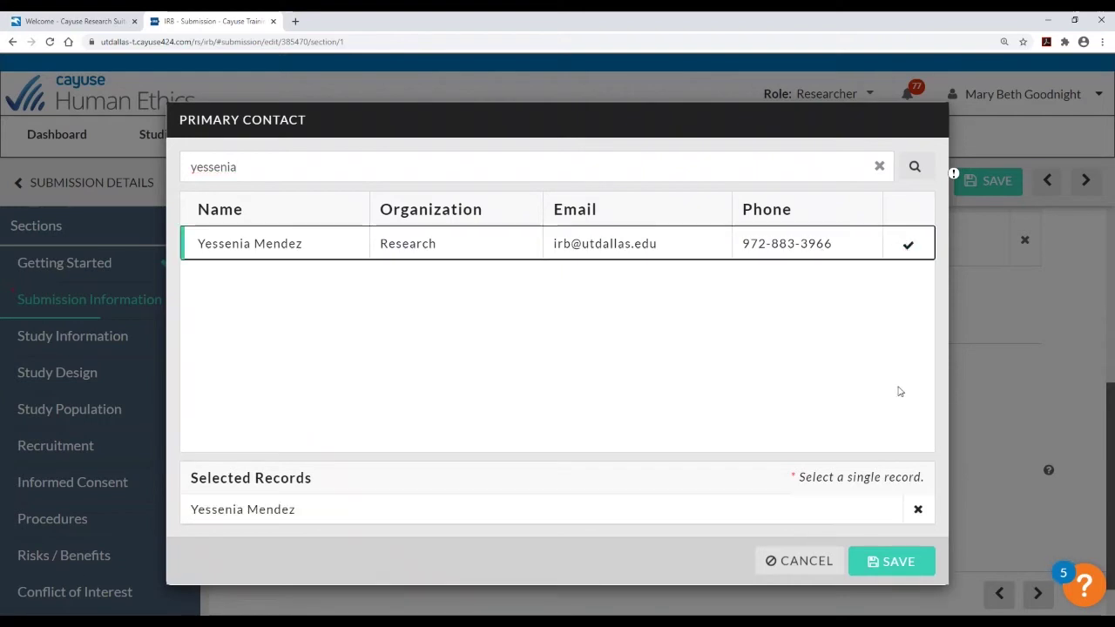
left_click(895, 559)
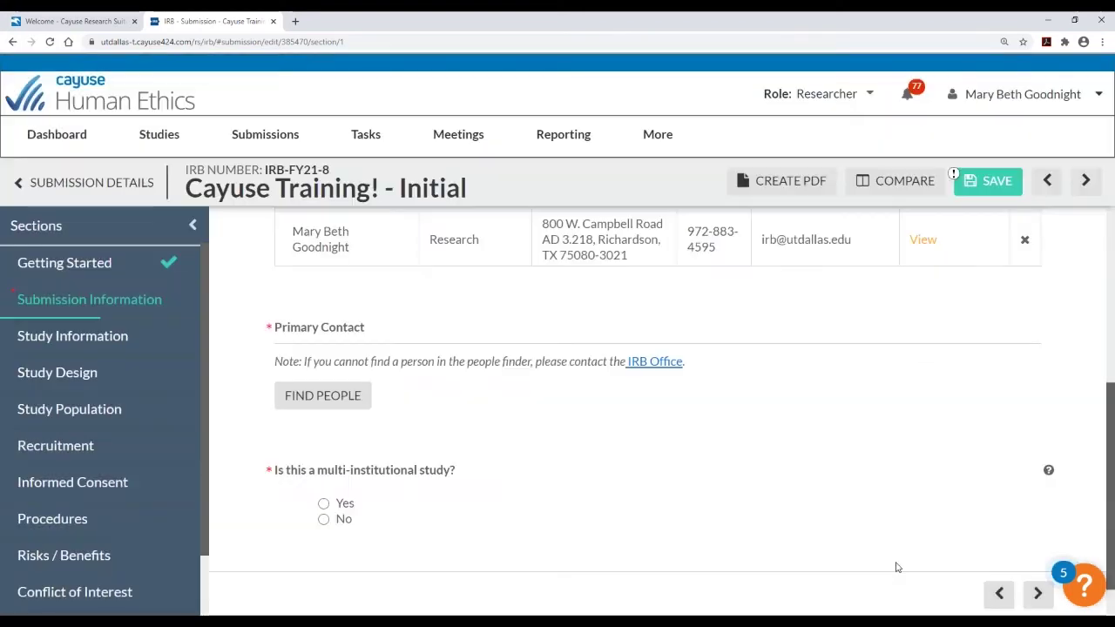
Answer the multi-institutional study question, checking the follow-up options under Yes before settling on No
scroll(508, 418, "up", 2)
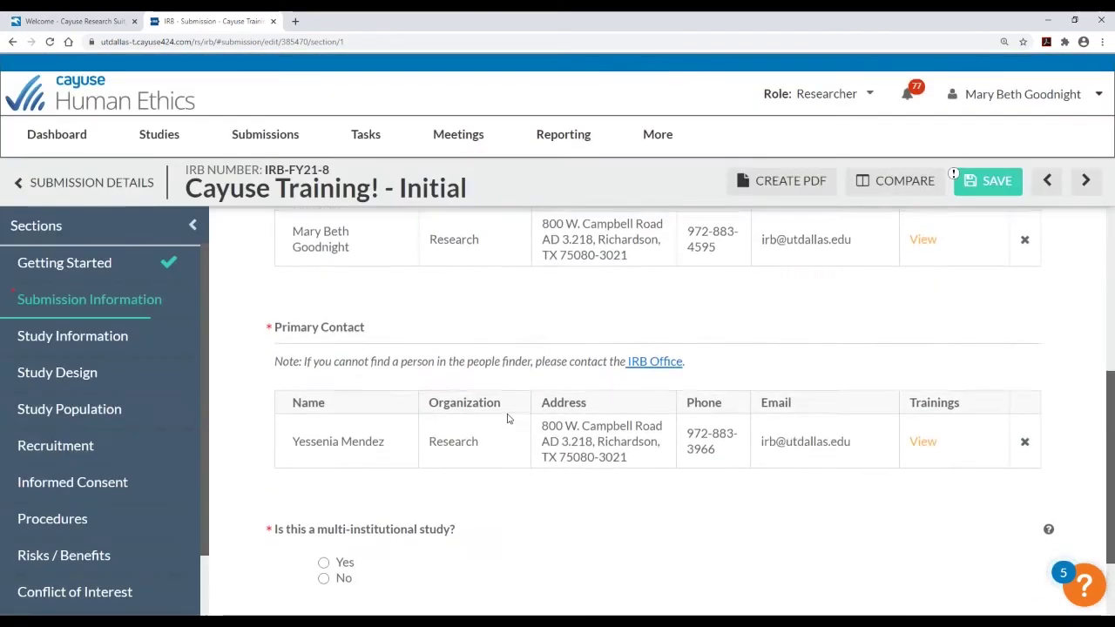
scroll(480, 403, "up", 1)
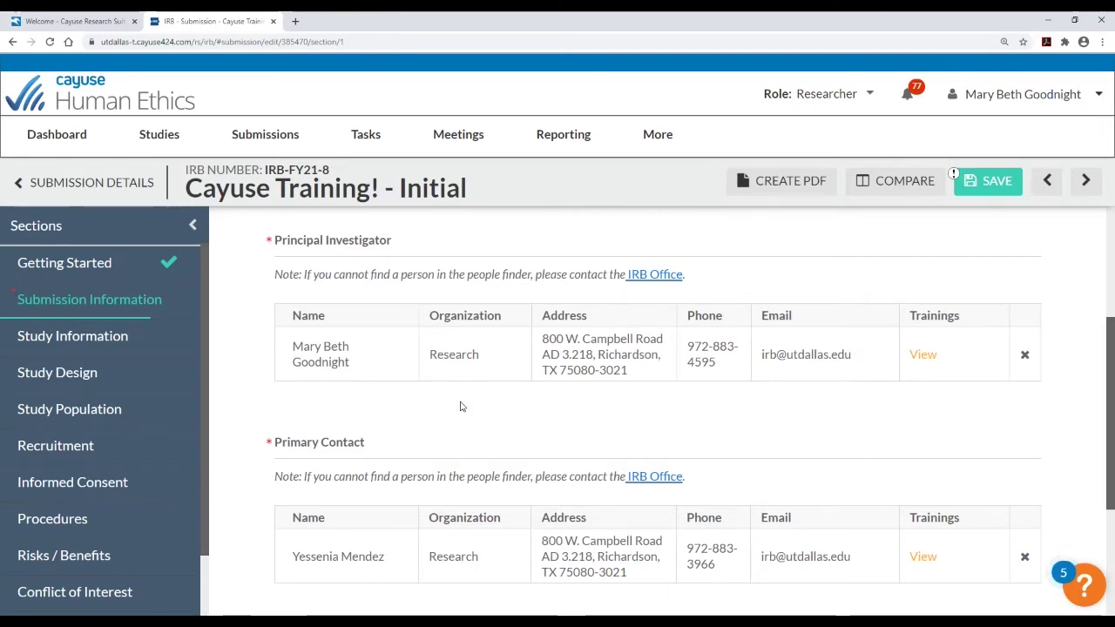
scroll(471, 406, "down", 1)
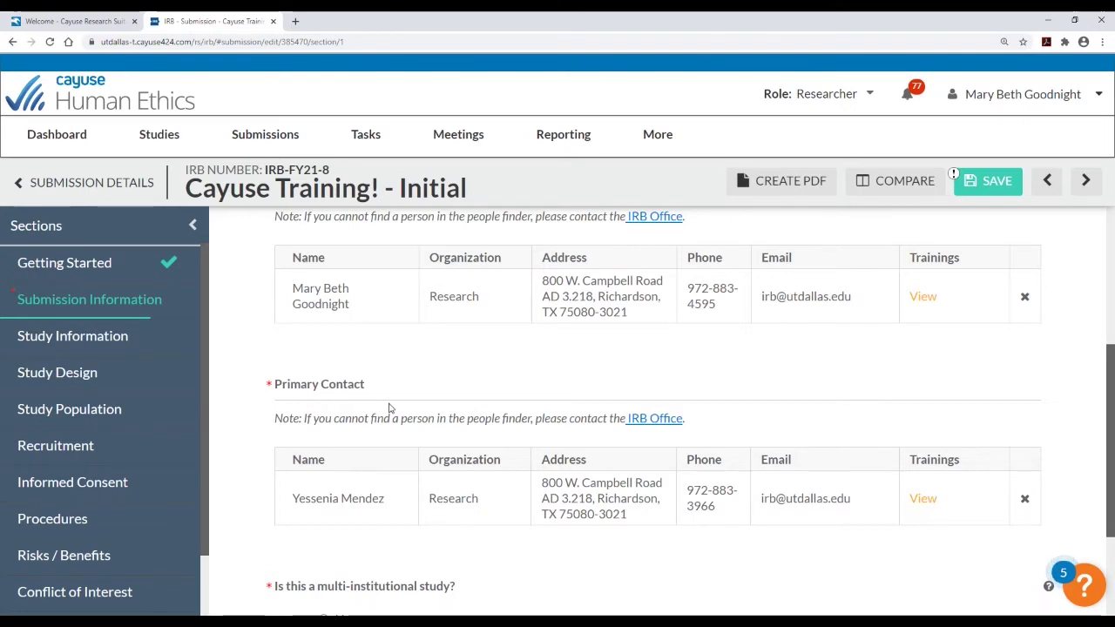
scroll(389, 408, "down", 2)
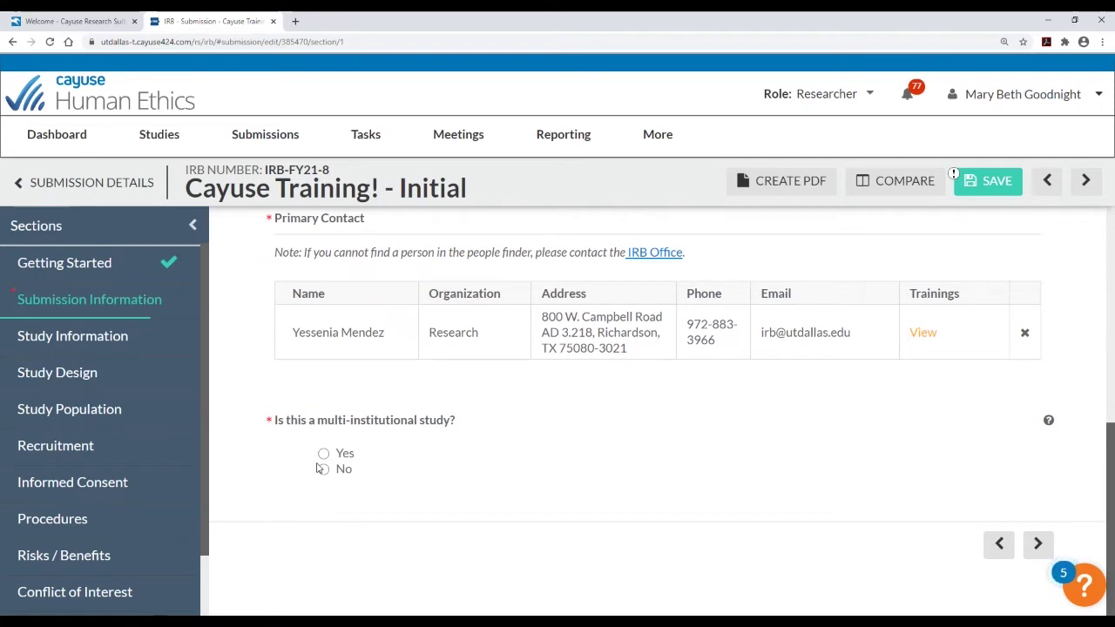
left_click(324, 453)
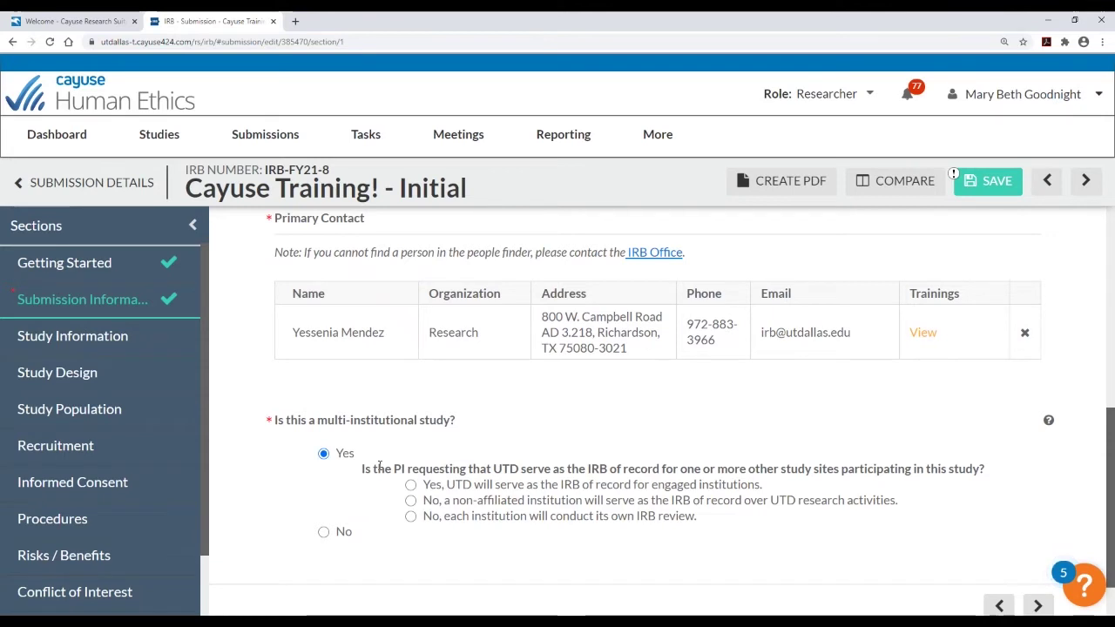
left_click(324, 533)
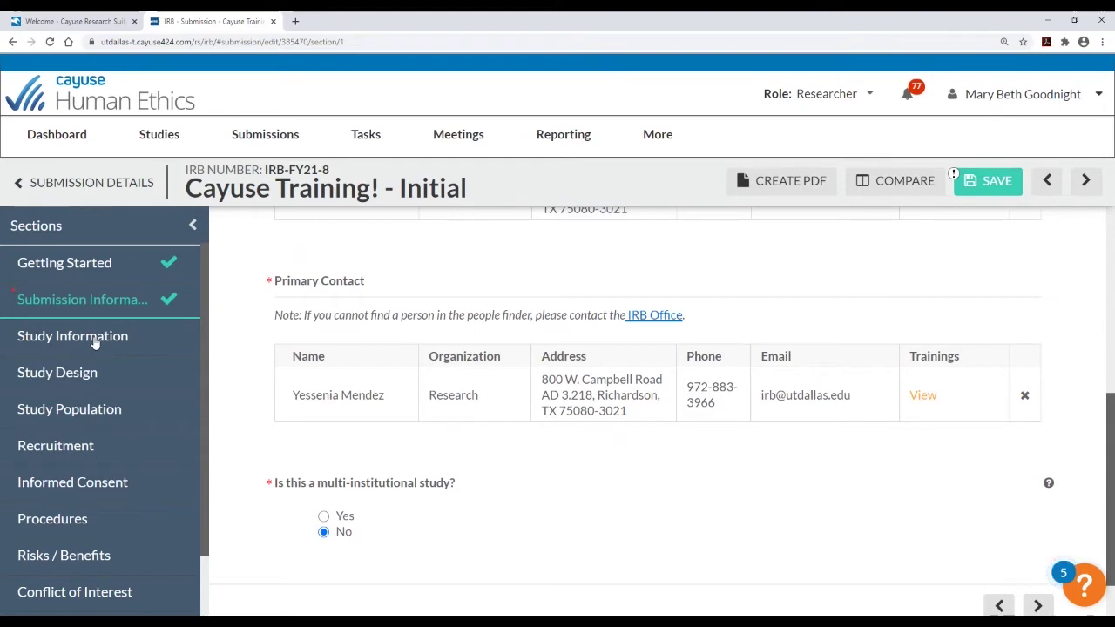
In the Study Information section, answer No to whether the study only involves analysis of secondary data or biospecimens
left_click(95, 344)
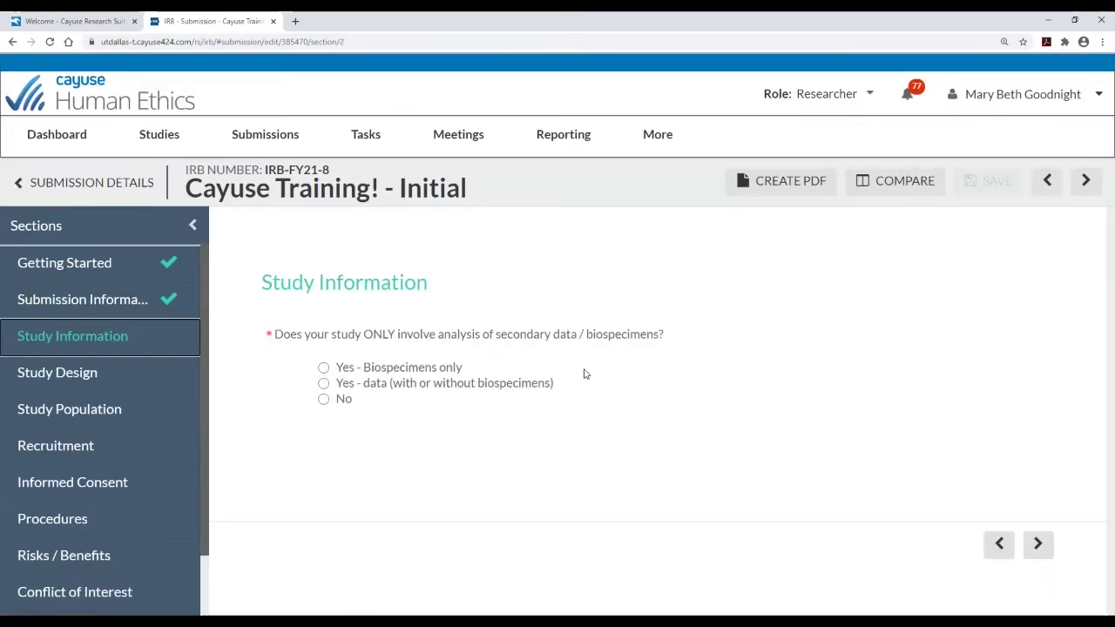
left_click(339, 403)
scroll(403, 364, "down", 1)
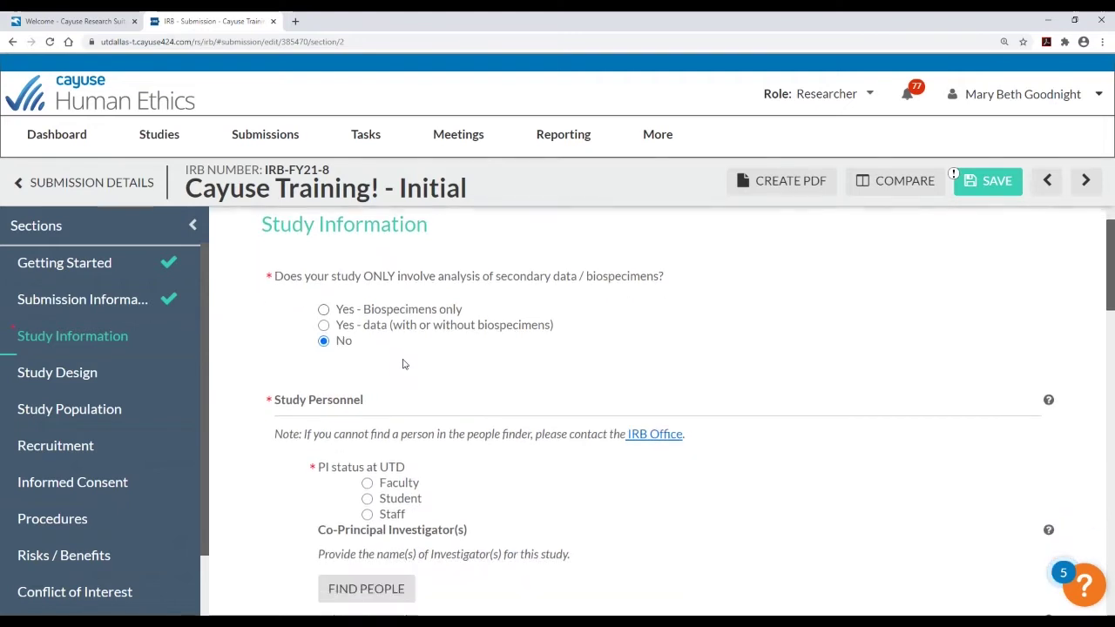
Set the PI status at UTD under Study Personnel, trying Staff before settling on Faculty
scroll(403, 364, "down", 3)
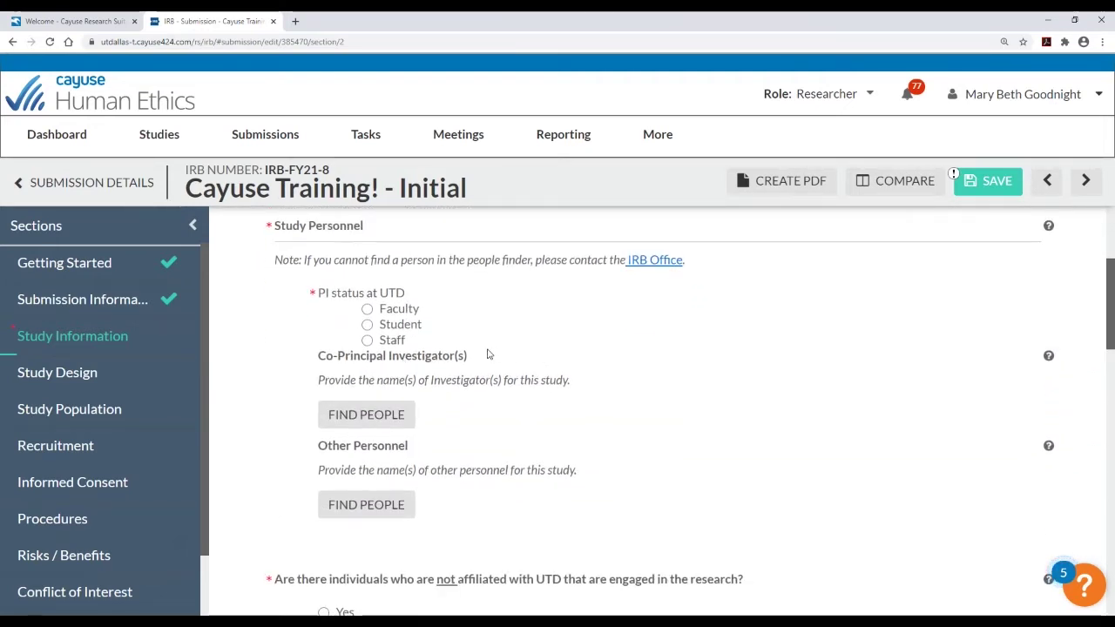
left_click(396, 315)
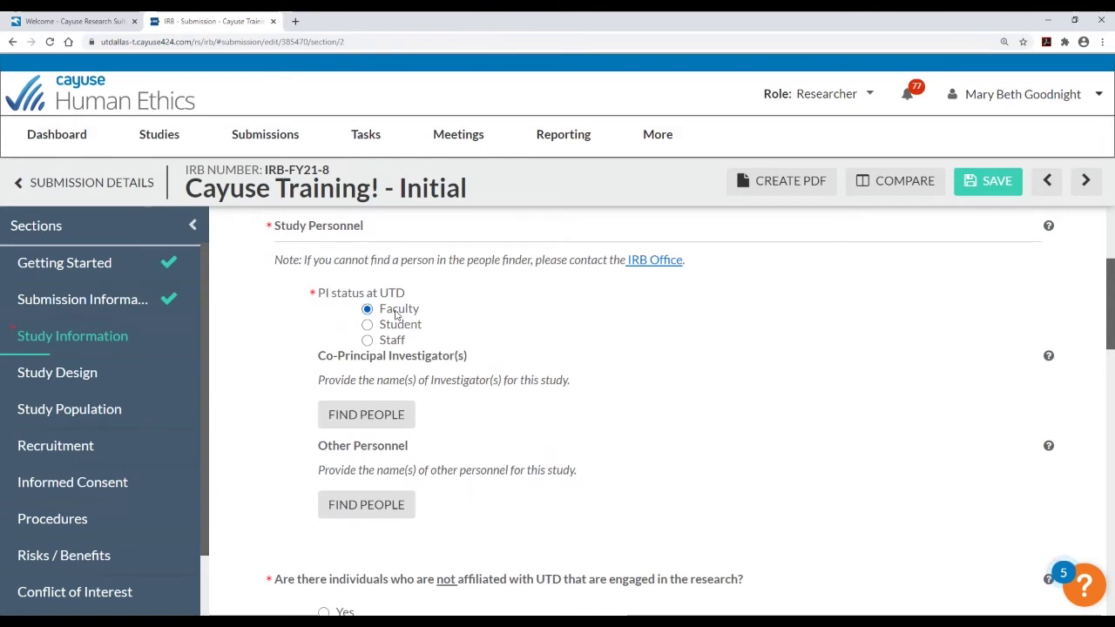
scroll(397, 317, "down", 1)
left_click(394, 282)
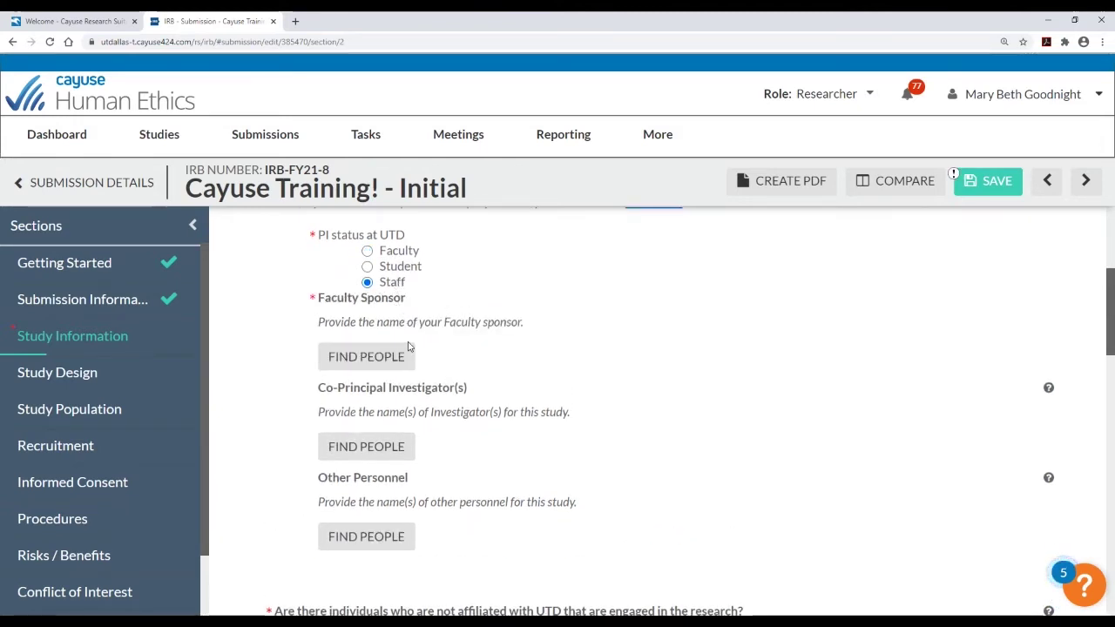
left_click(405, 251)
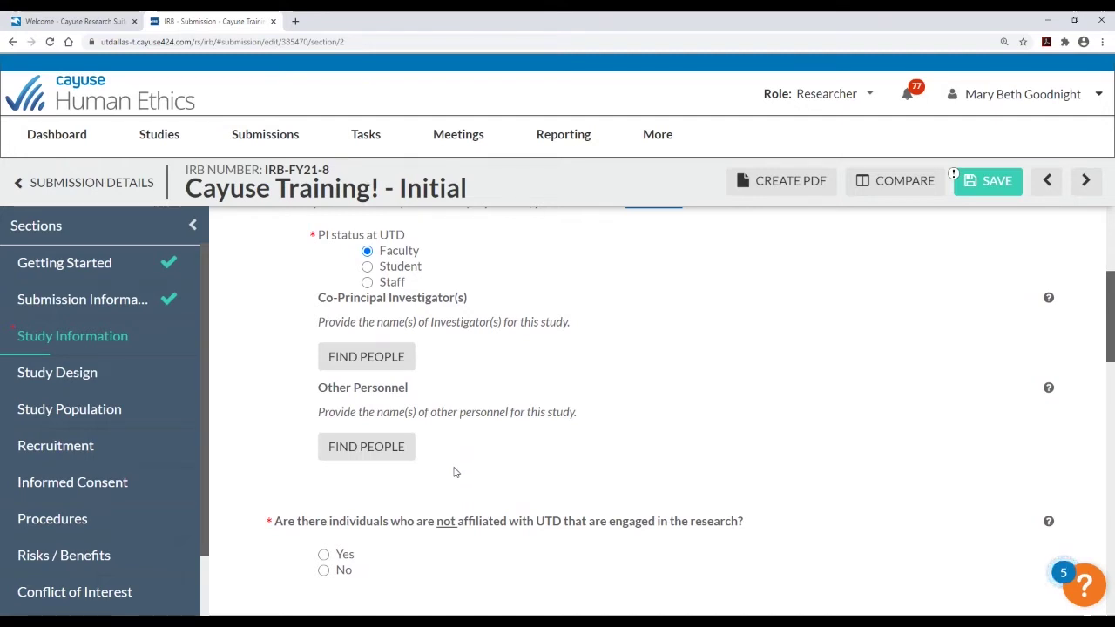
Answer No to whether individuals not affiliated with UTD are engaged in the research
scroll(455, 472, "down", 2)
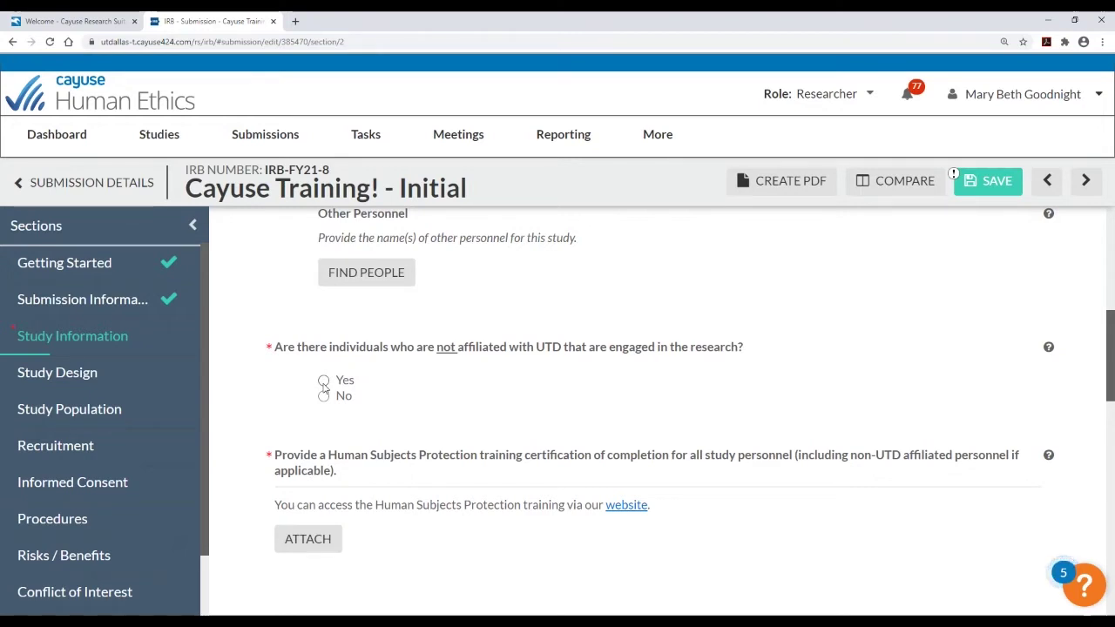
left_click(323, 395)
scroll(364, 407, "down", 1)
Attach the file HSP Training Certificate.pdf as the Human Subjects Protection training certification for the study personnel
scroll(365, 408, "down", 3)
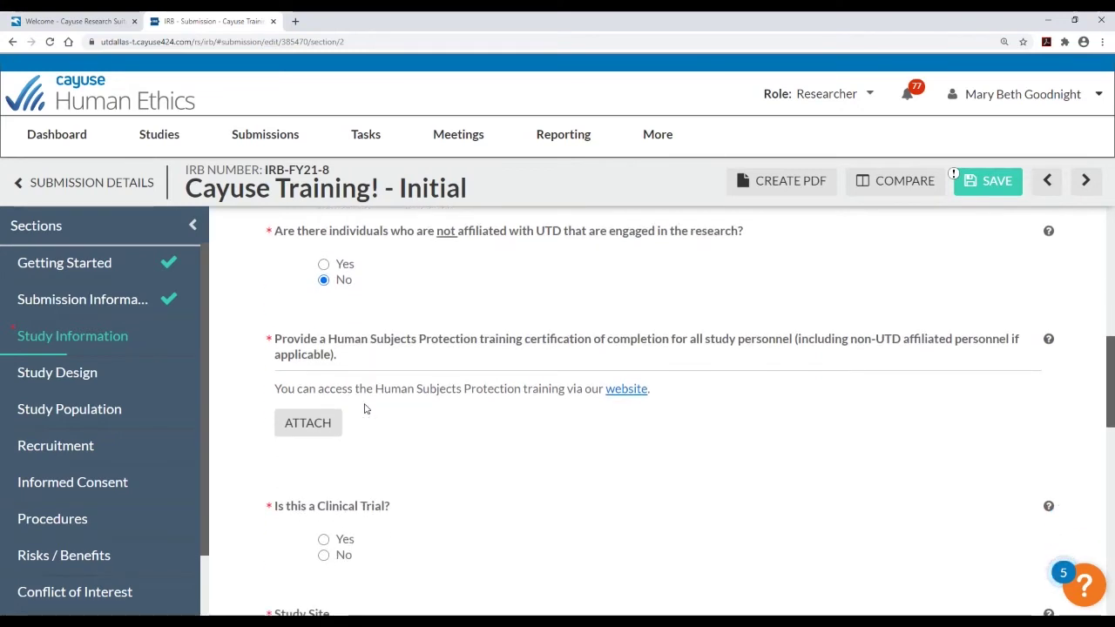
left_click(304, 435)
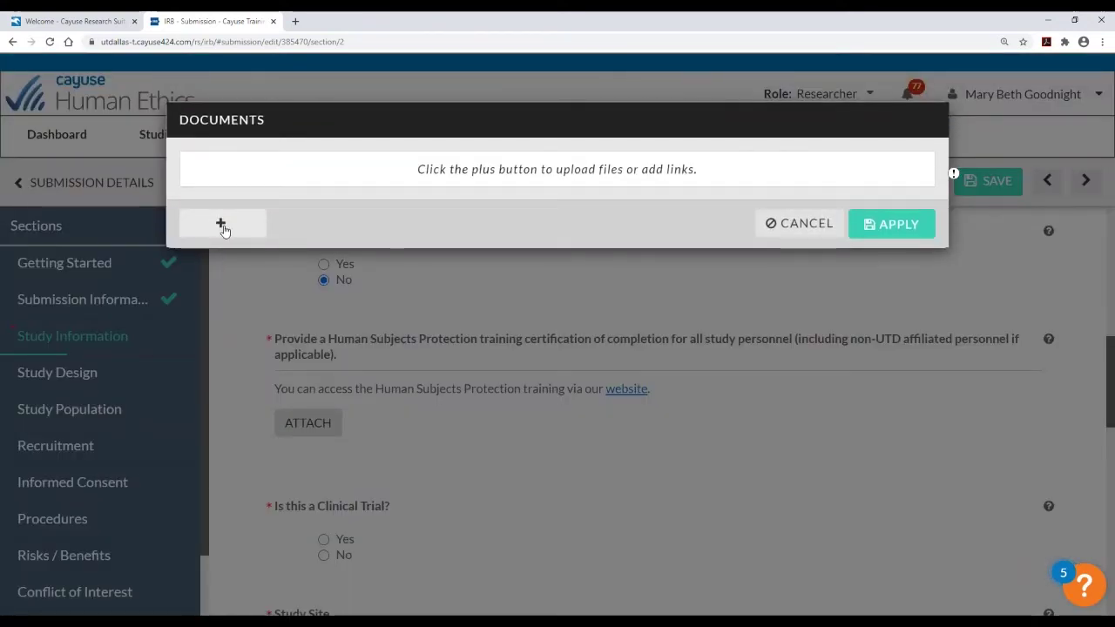
left_click(222, 227)
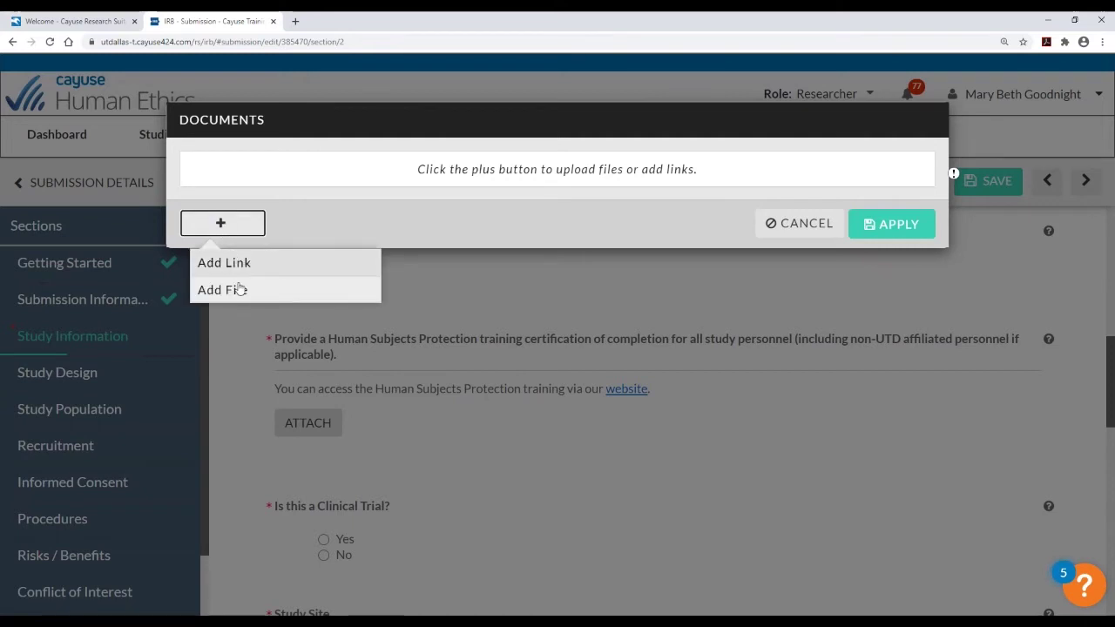
left_click(241, 293)
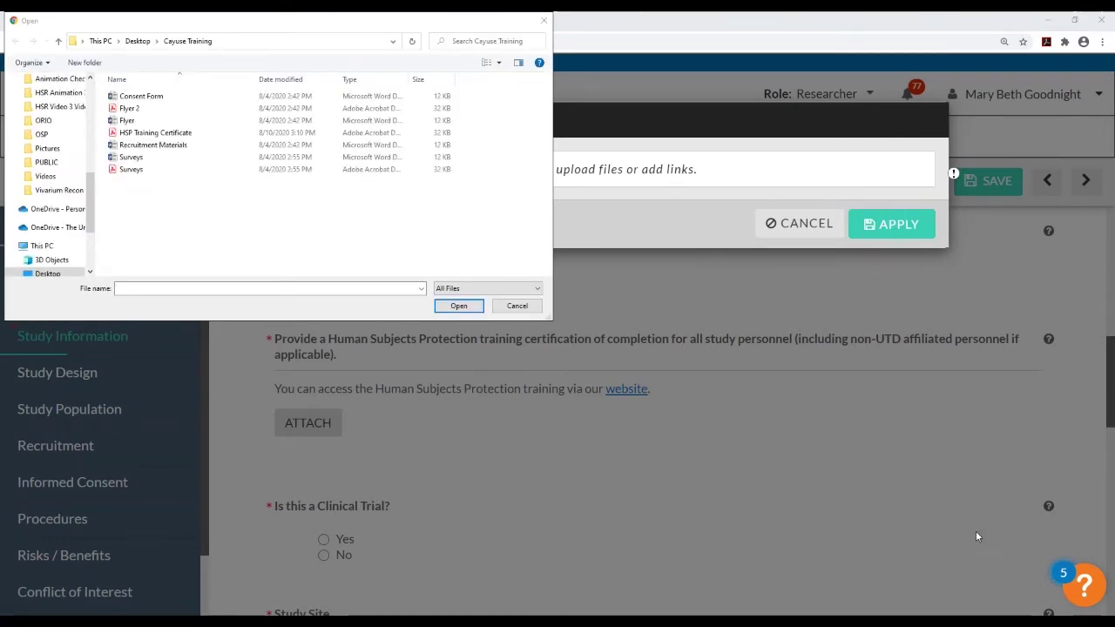
left_click(182, 136)
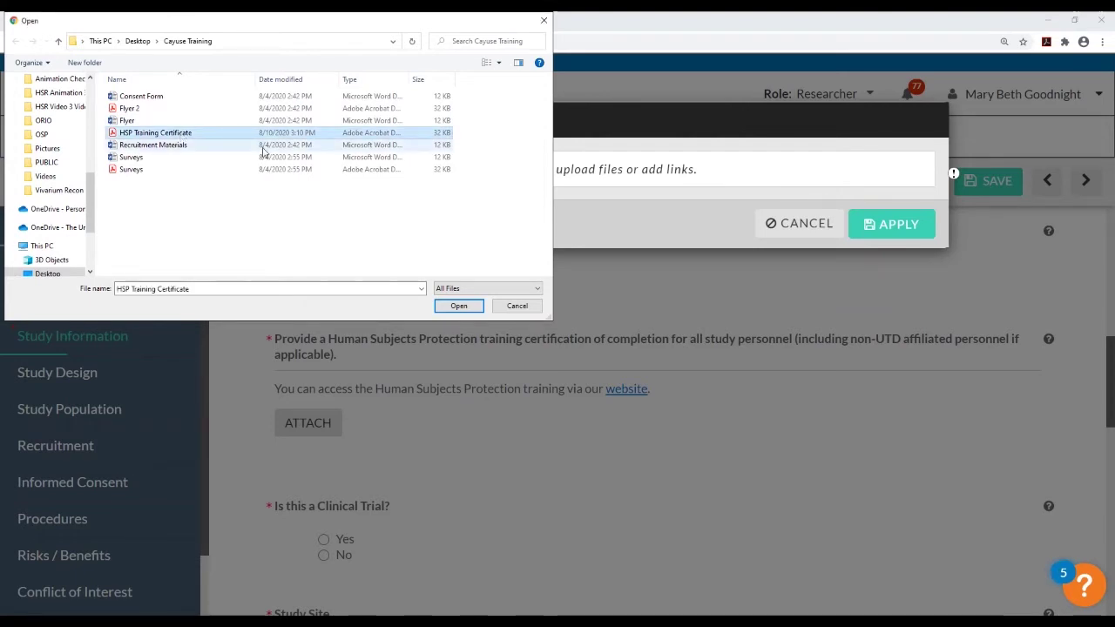
left_click(468, 307)
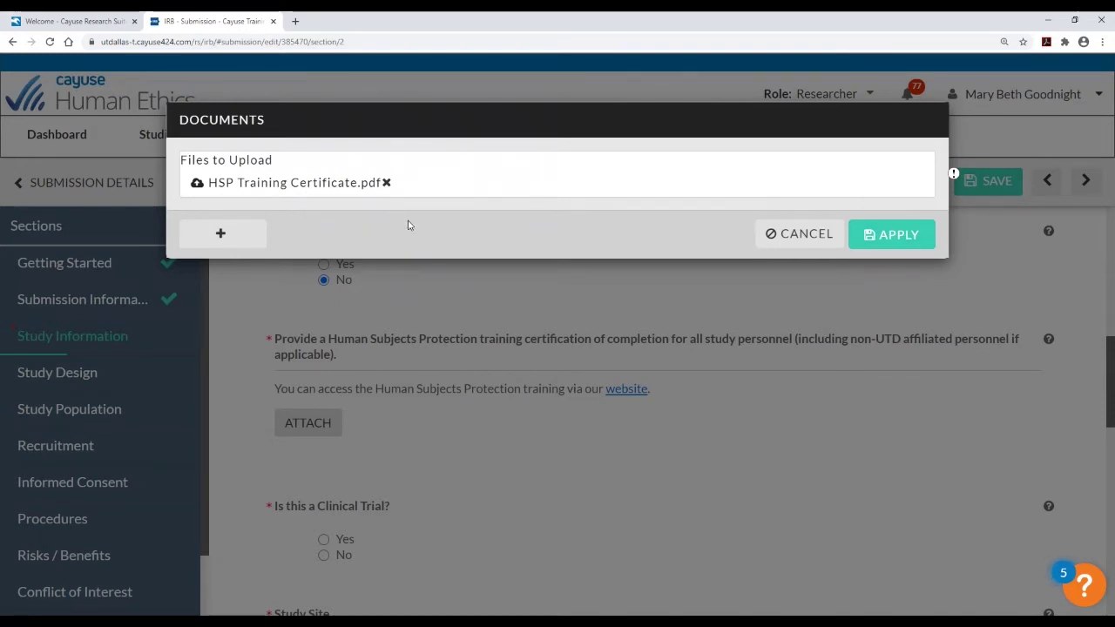
left_click(892, 240)
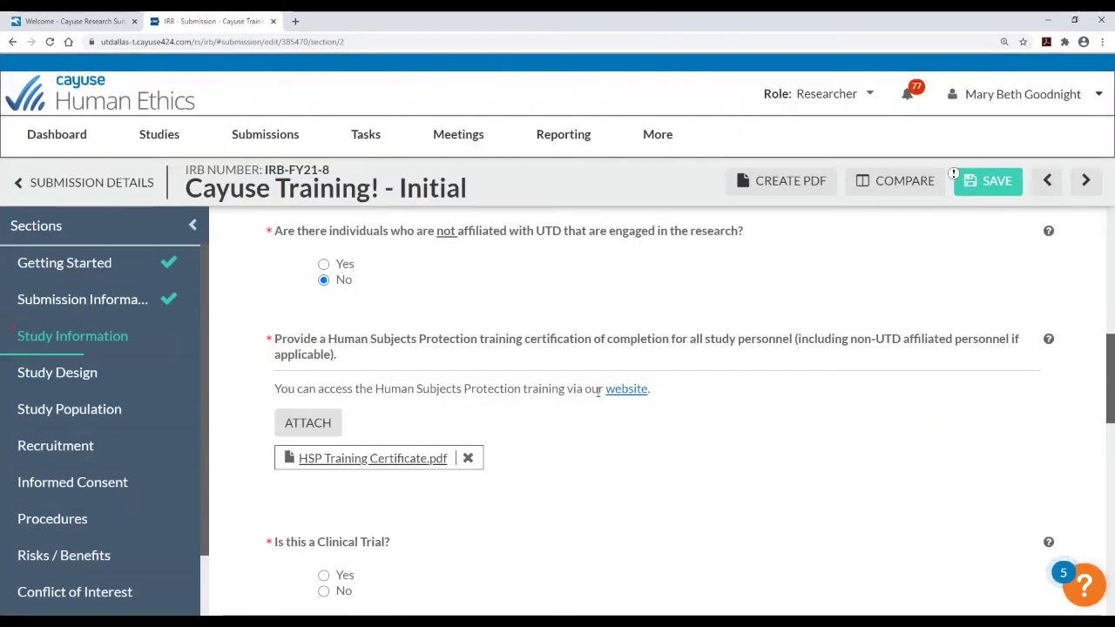
Answer No to whether this is a clinical trial
scroll(623, 398, "down", 1)
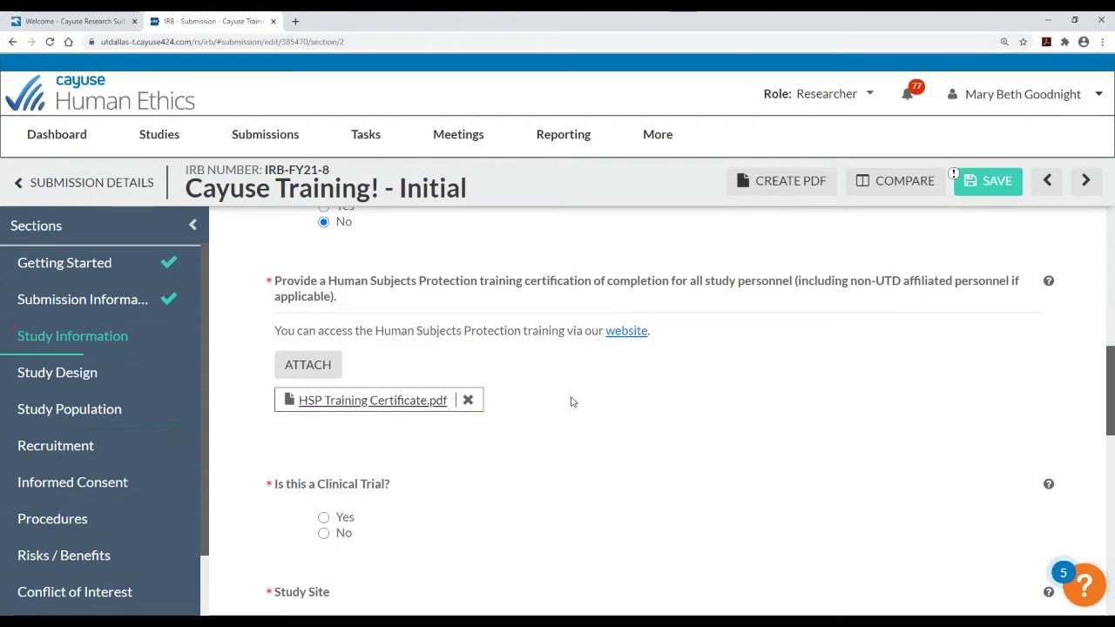
scroll(572, 403, "down", 1)
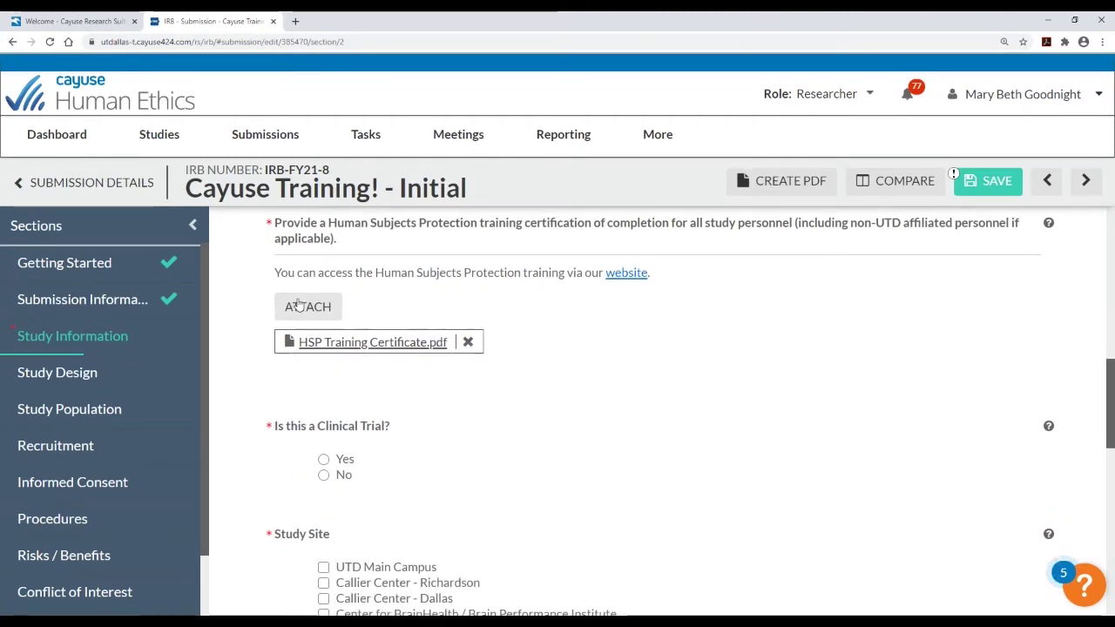
scroll(434, 359, "down", 1)
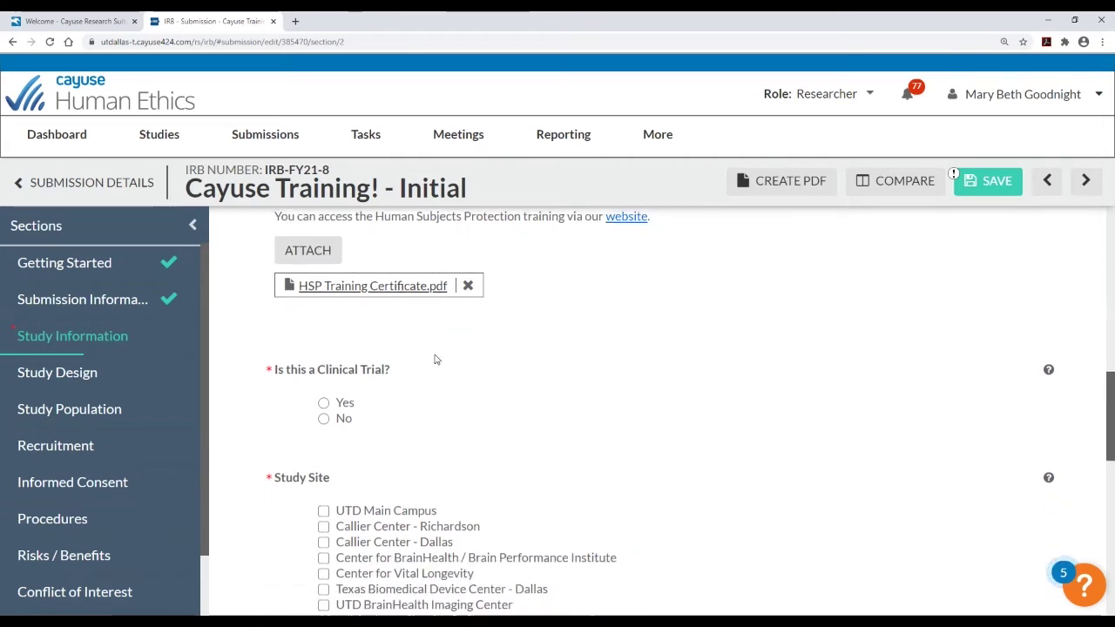
scroll(435, 359, "down", 1)
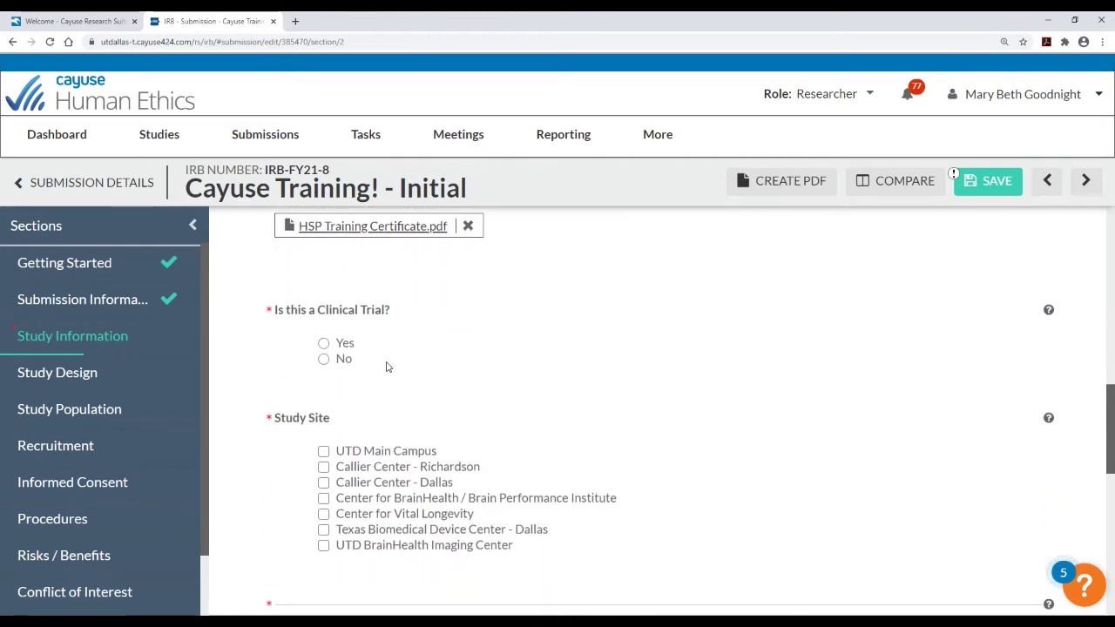
left_click(324, 361)
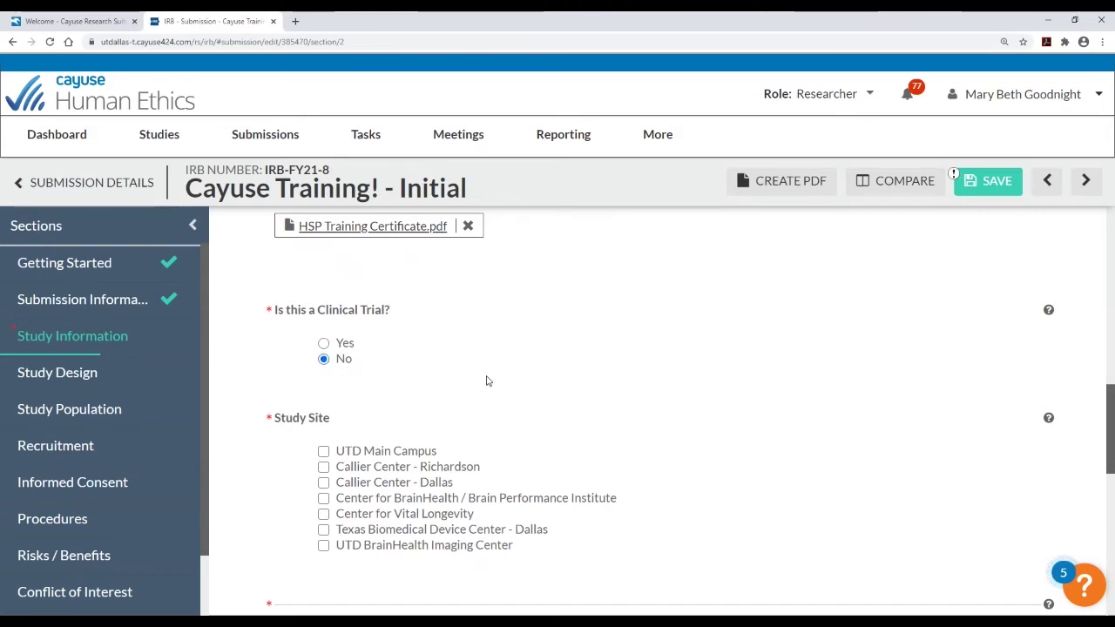
Choose UTD Main Campus as study site for Recruitment, Procedures and Data Analysis, trying UTD BrainHealth Imaging Center before deselecting it
scroll(453, 378, "down", 2)
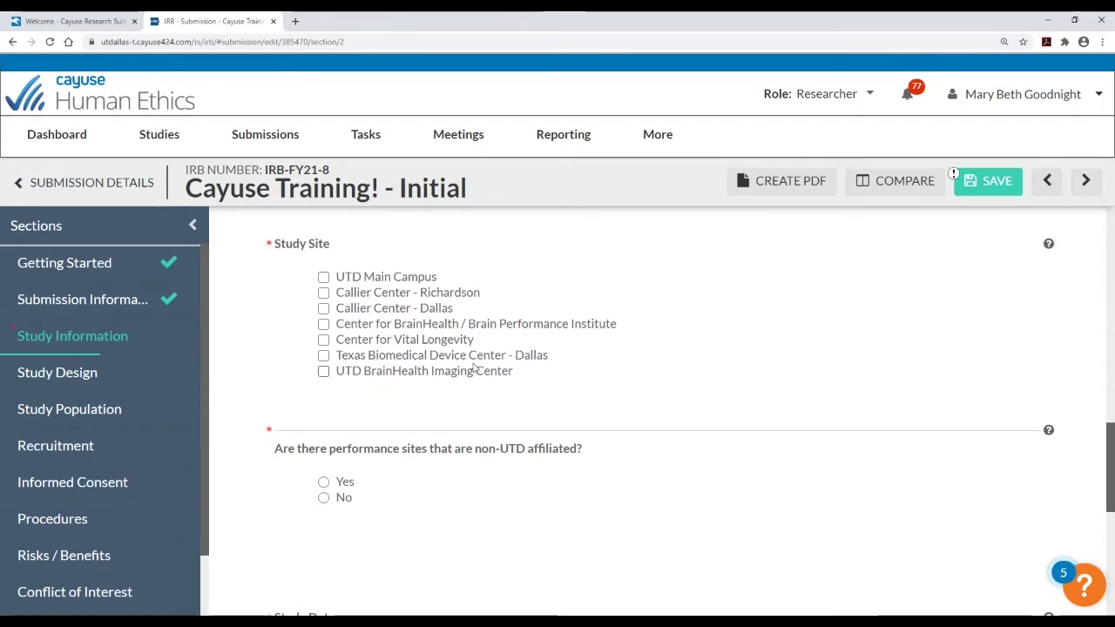
left_click(417, 277)
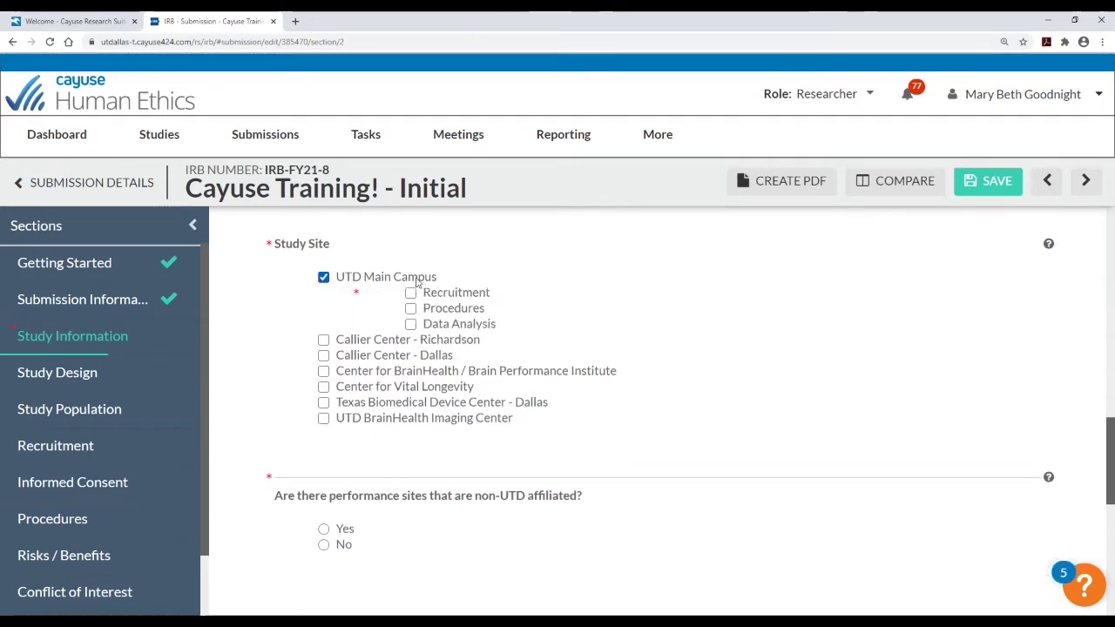
left_click(455, 325)
left_click(446, 310)
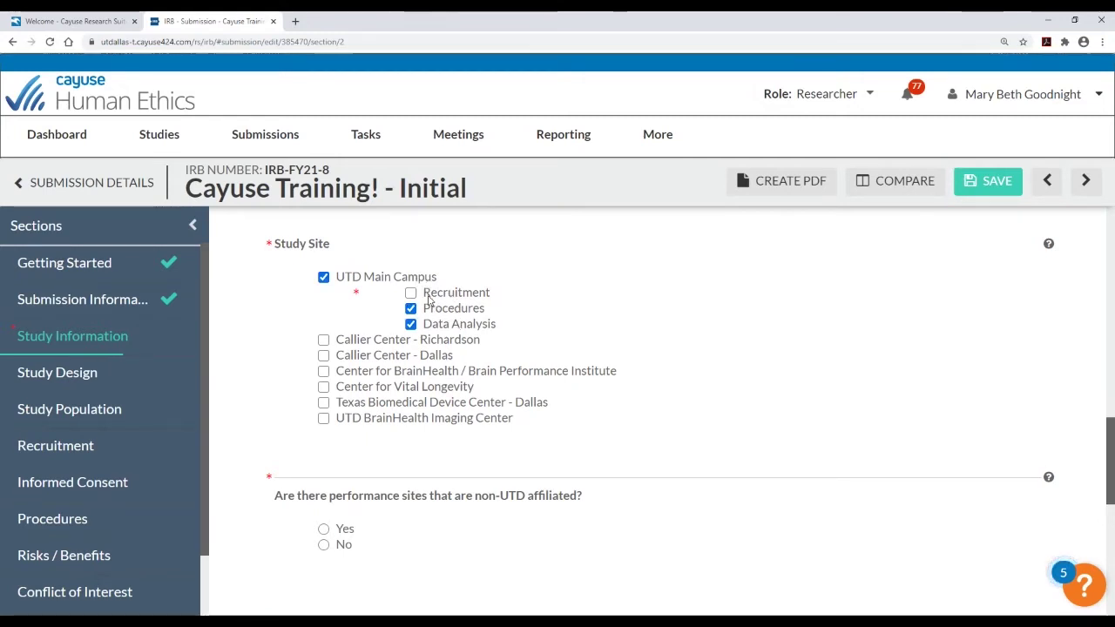
left_click(431, 294)
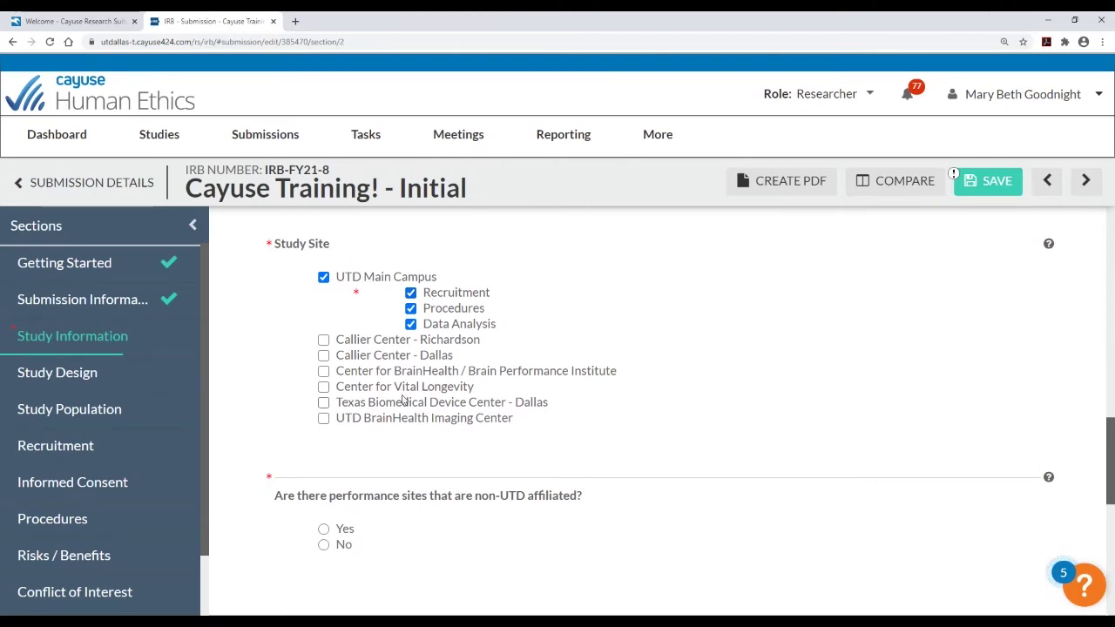
left_click(324, 422)
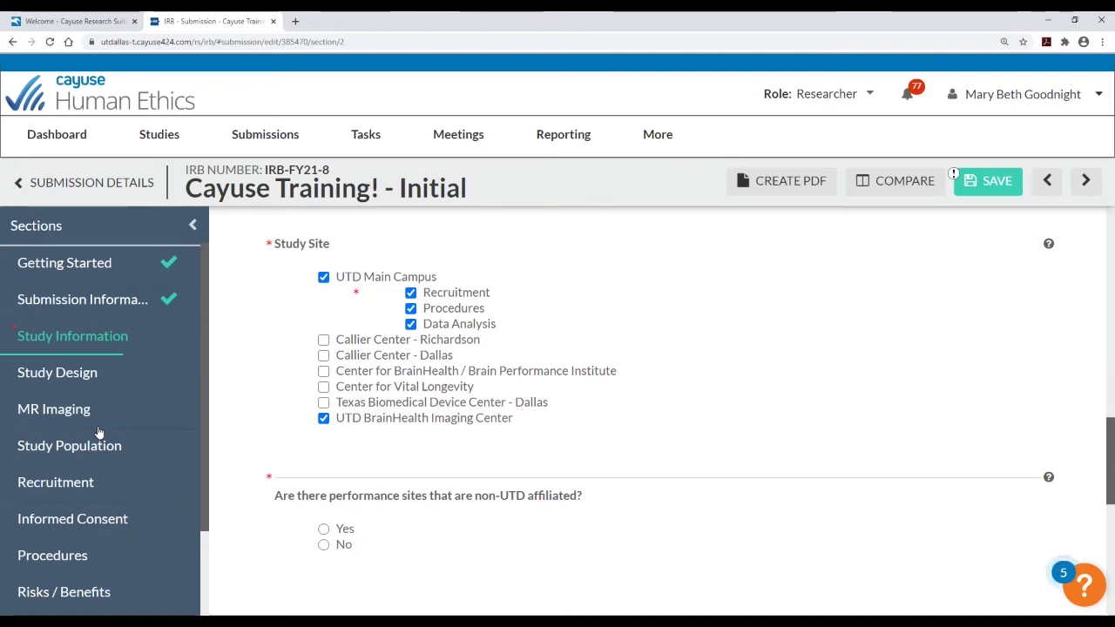
left_click(324, 419)
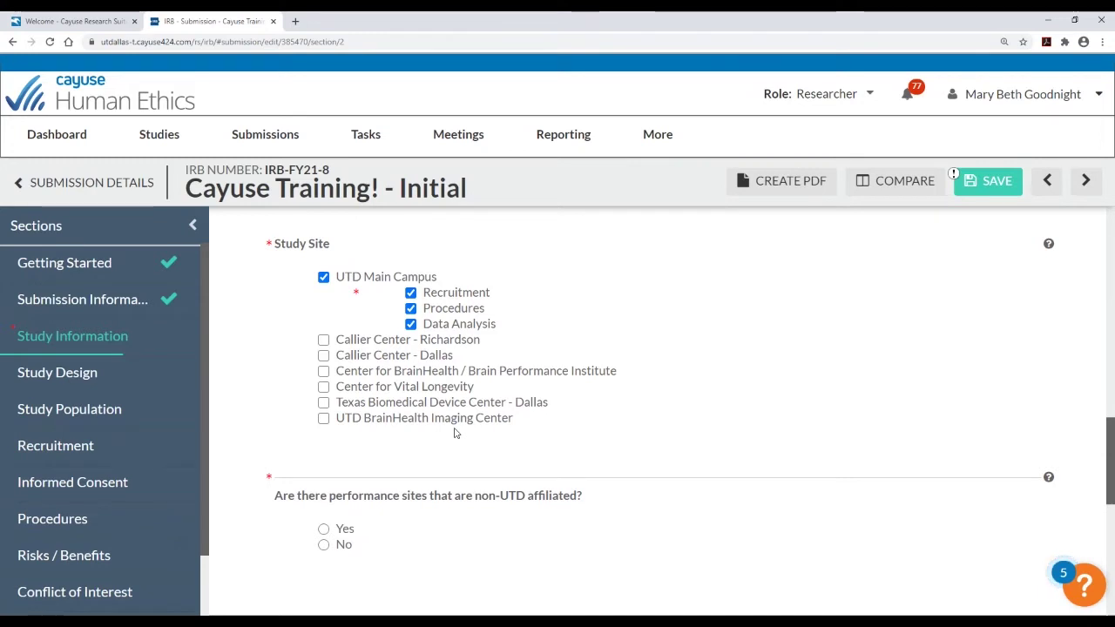
Answer the non-UTD affiliated performance sites question, checking the follow-up fields under Yes before settling on No
scroll(401, 452, "down", 1)
scroll(401, 452, "down", 1)
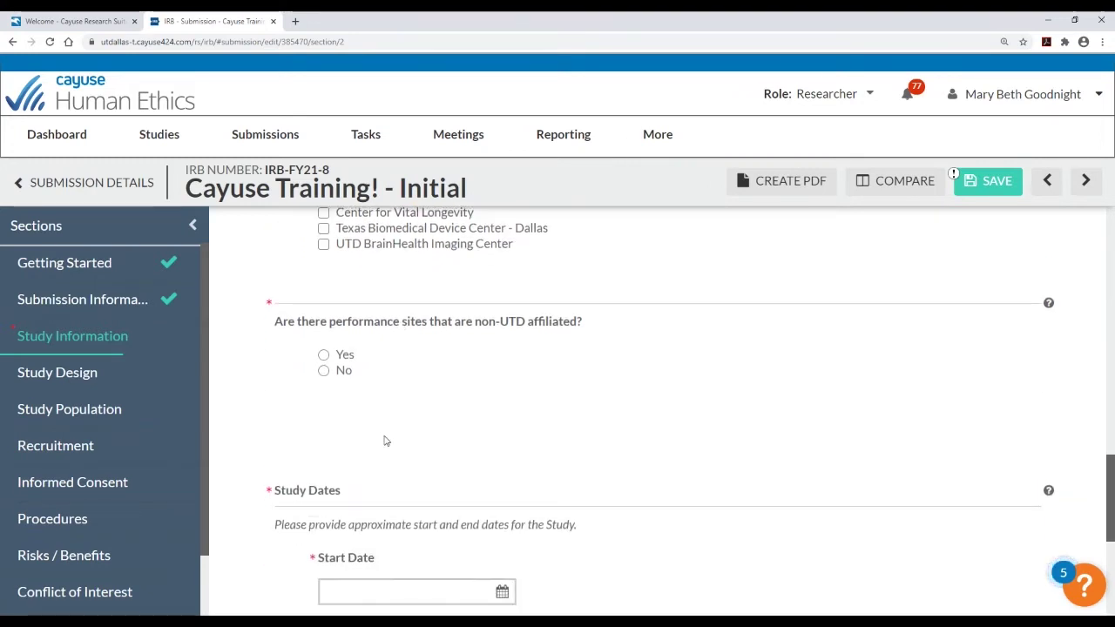
left_click(326, 357)
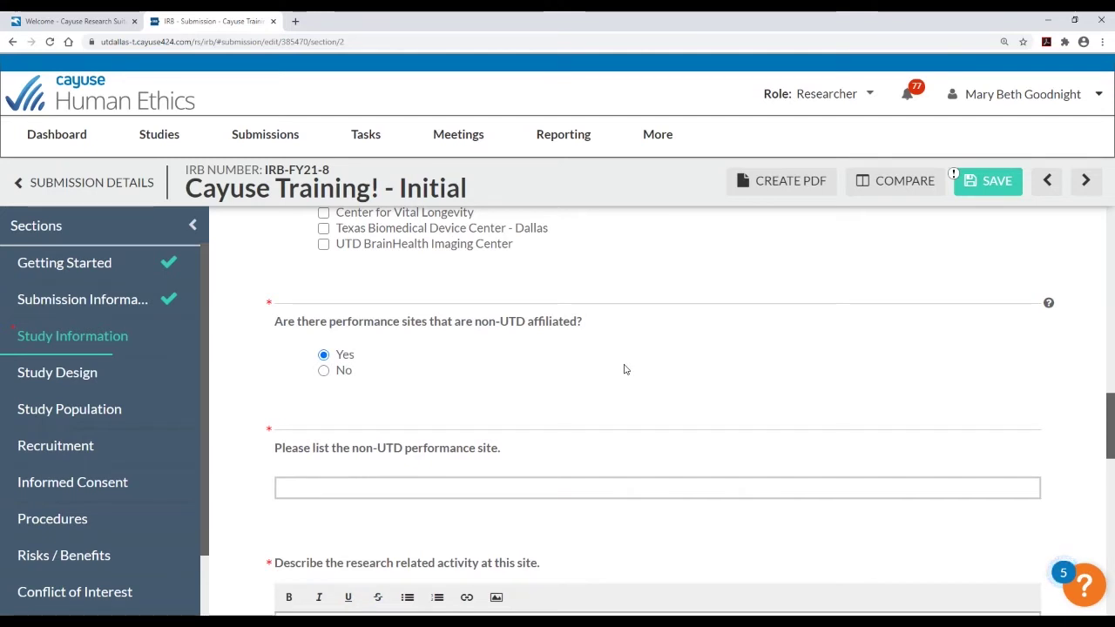
scroll(623, 372, "down", 3)
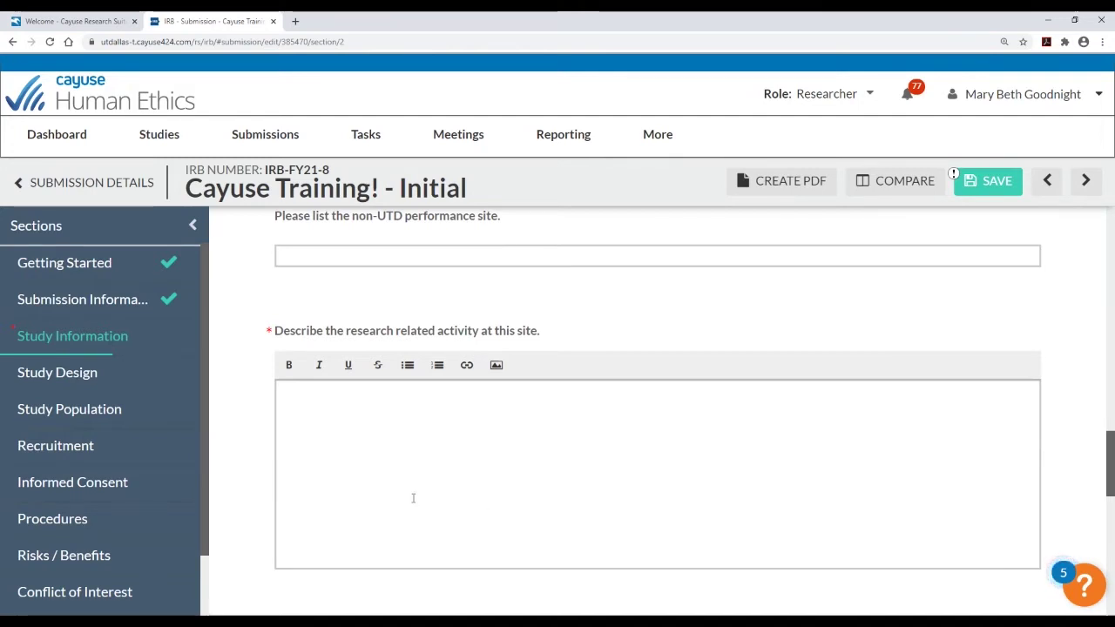
scroll(409, 484, "down", 3)
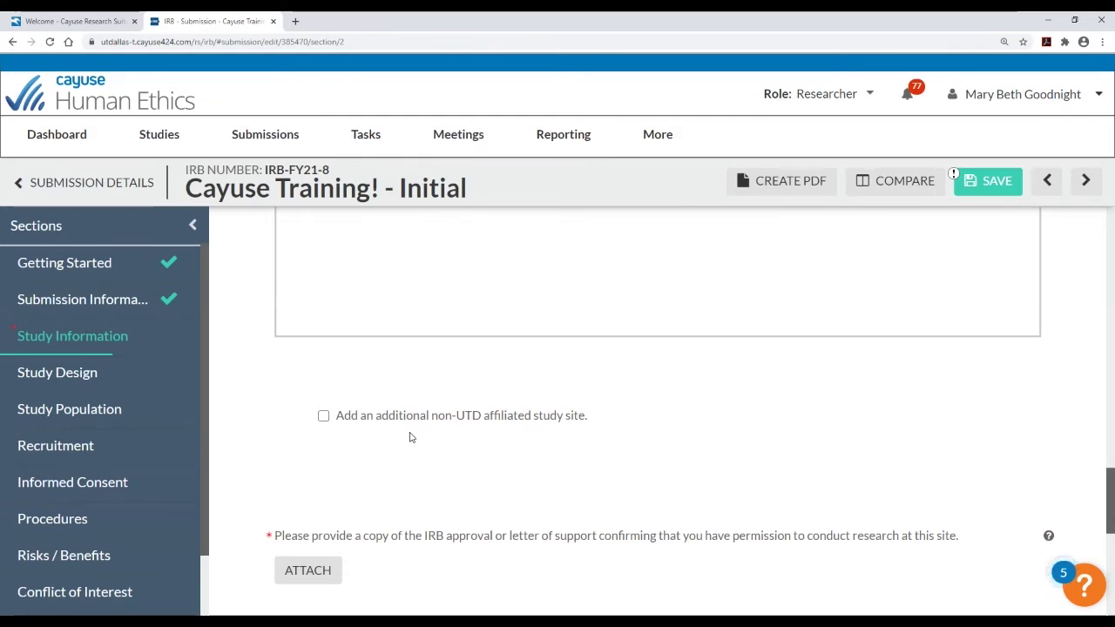
scroll(404, 435, "up", 5)
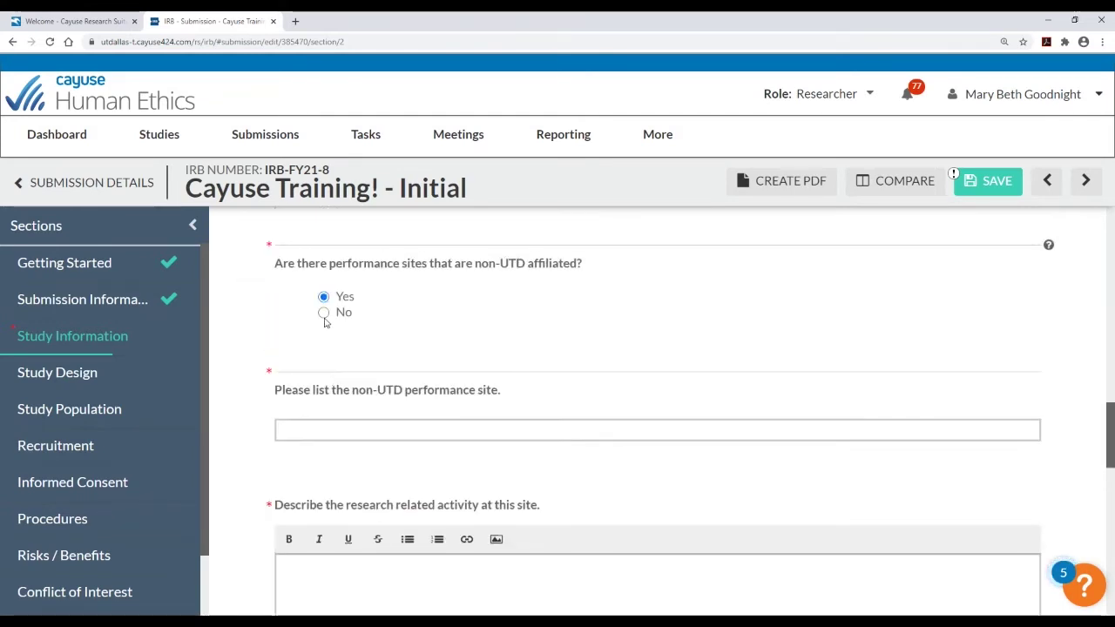
scroll(326, 324, "down", 5)
scroll(357, 401, "down", 1)
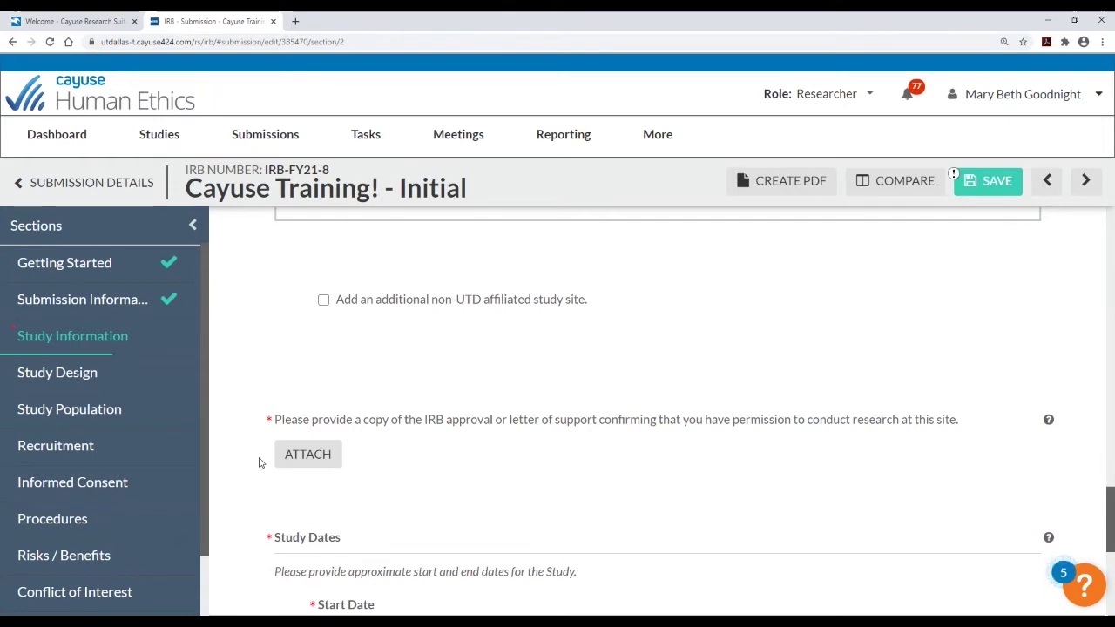
scroll(336, 448, "up", 5)
scroll(336, 448, "up", 2)
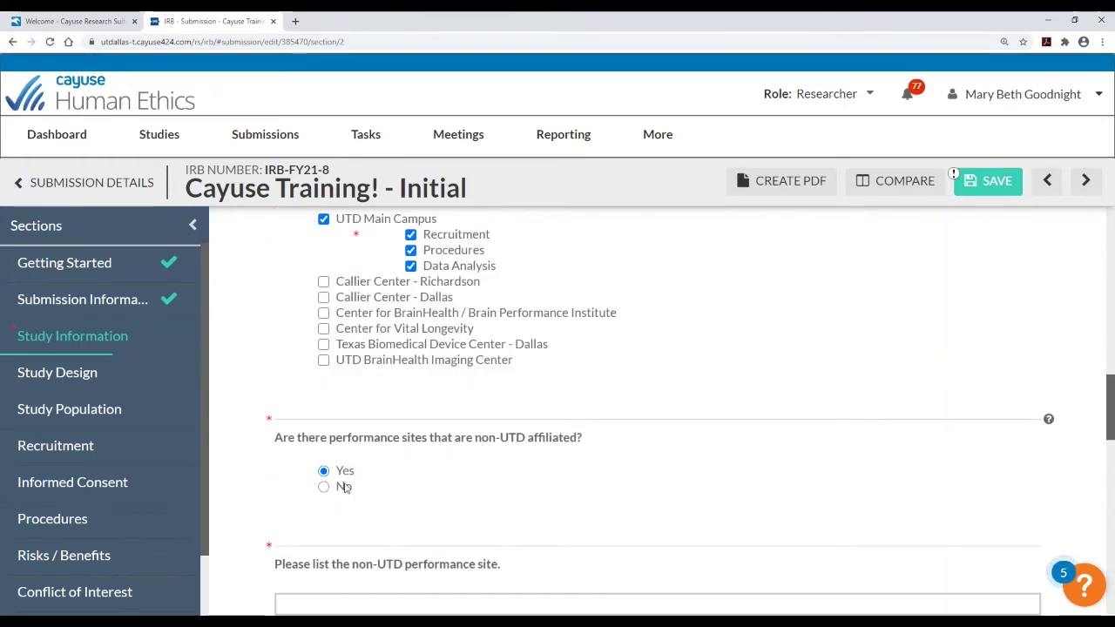
left_click(323, 485)
Set the study dates to a start date of 12/01/2020 and an end date of 12/31/2020
scroll(435, 421, "down", 3)
scroll(475, 361, "down", 2)
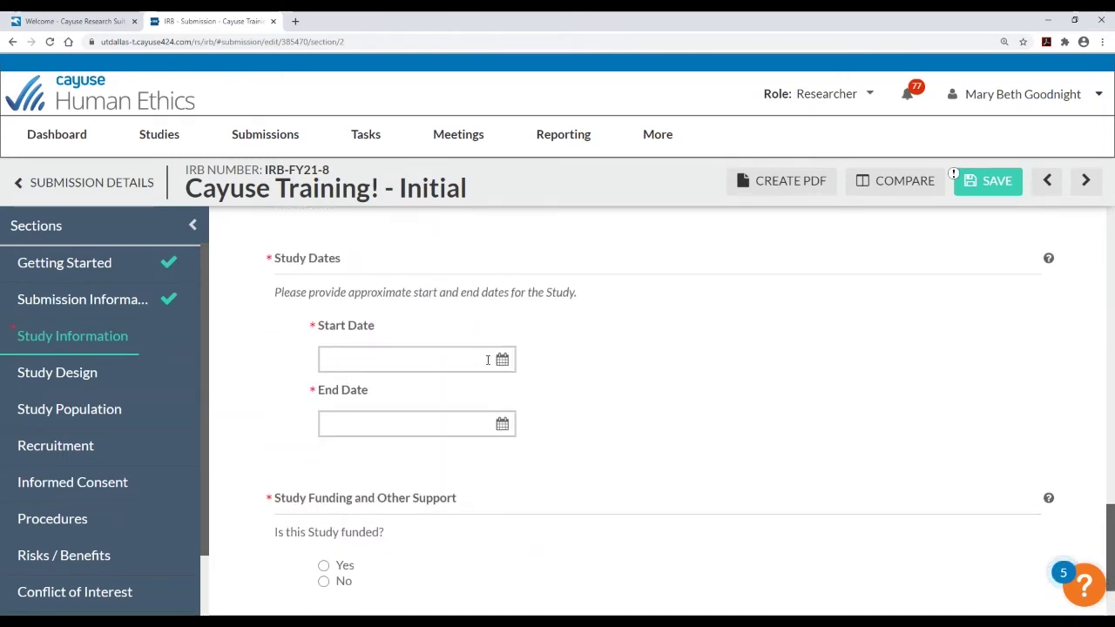
left_click(401, 359)
left_click(479, 318)
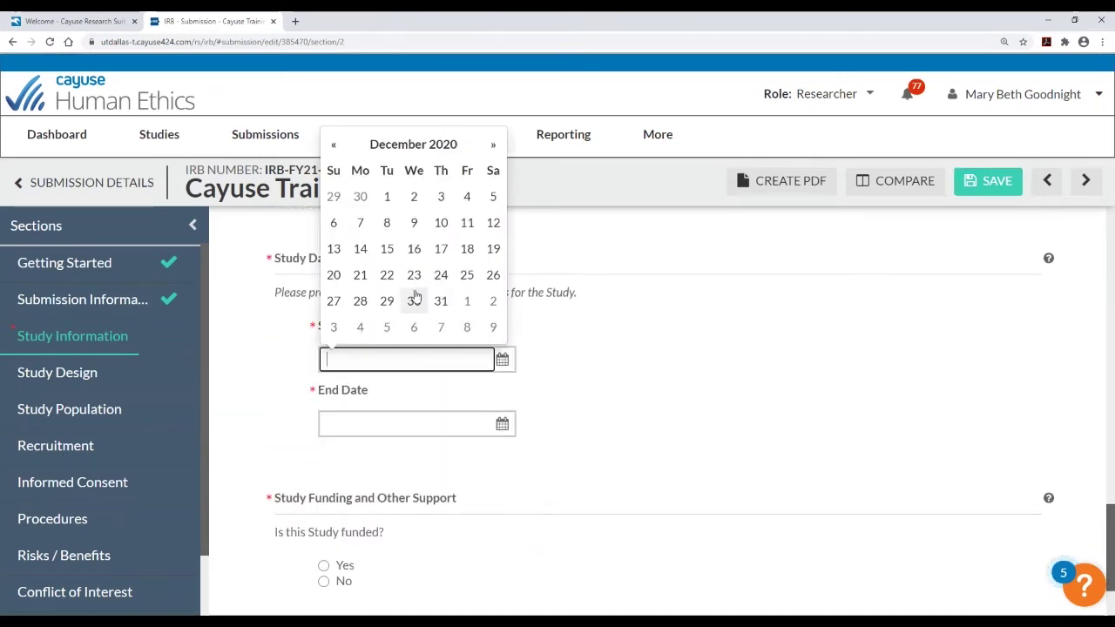
left_click(387, 198)
left_click(453, 425)
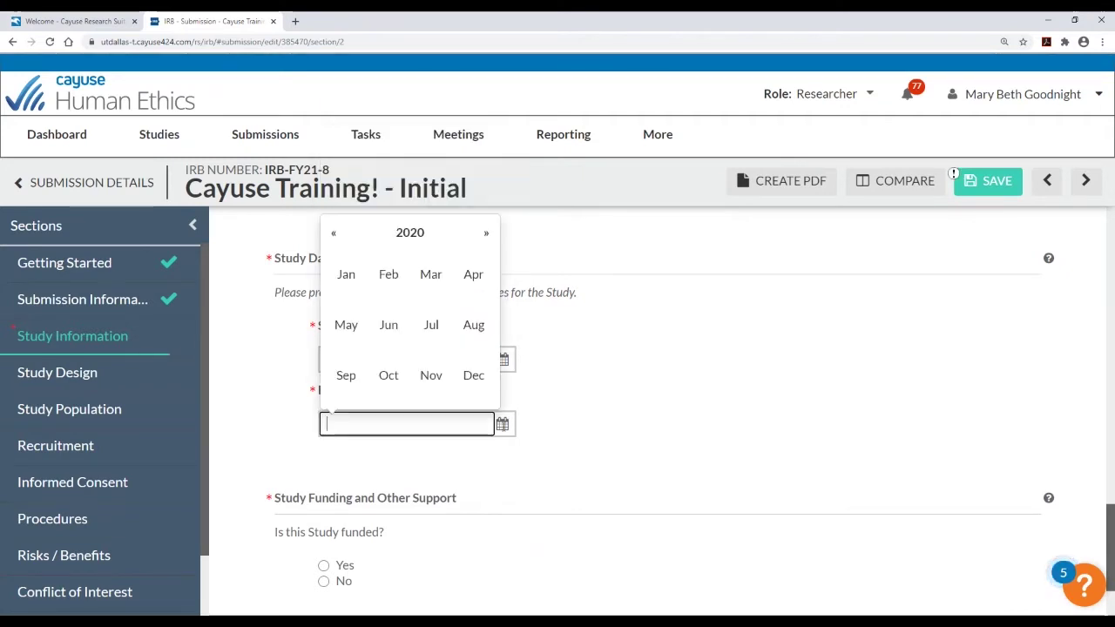
left_click(472, 379)
left_click(441, 367)
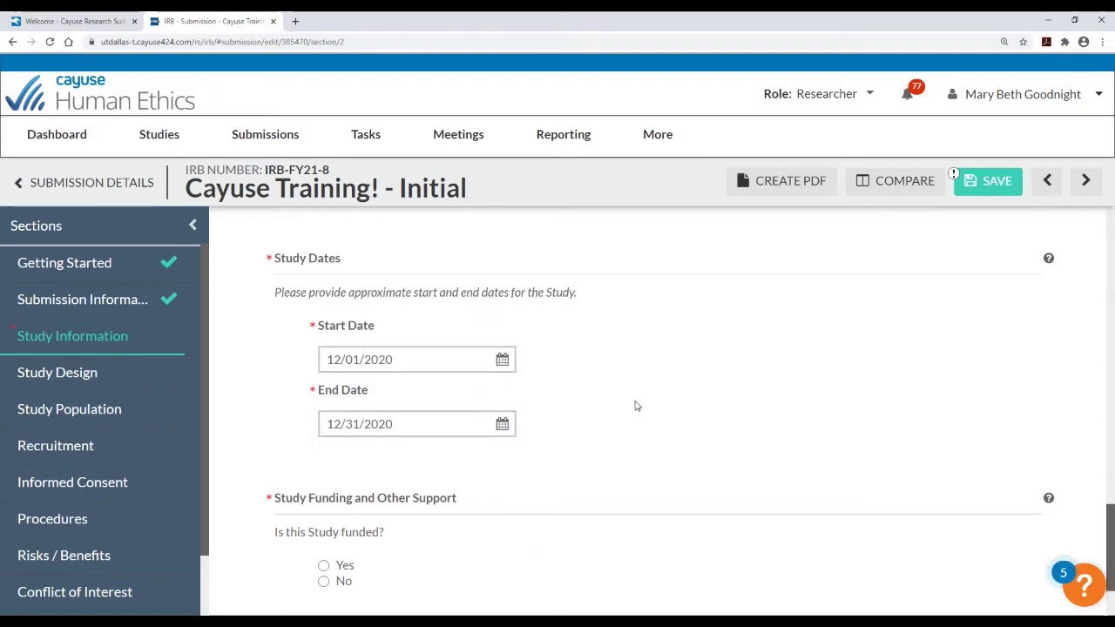
Answer the study funding question, checking the sponsor, funding status, agency and grant fields under Yes before settling on No
scroll(636, 405, "down", 2)
scroll(634, 404, "up", 1)
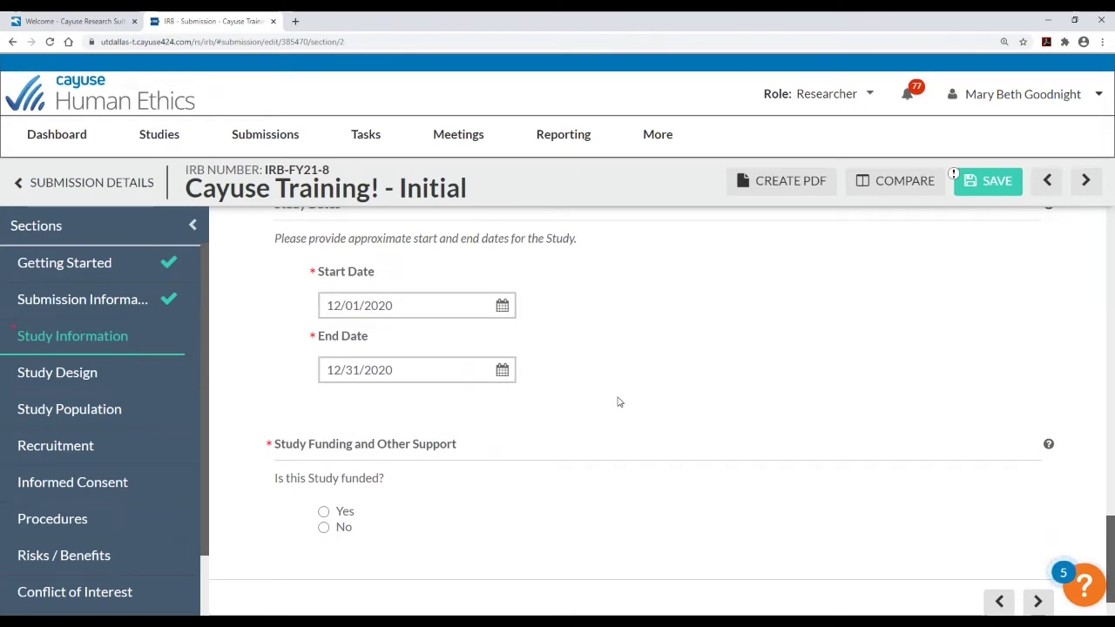
scroll(619, 402, "down", 1)
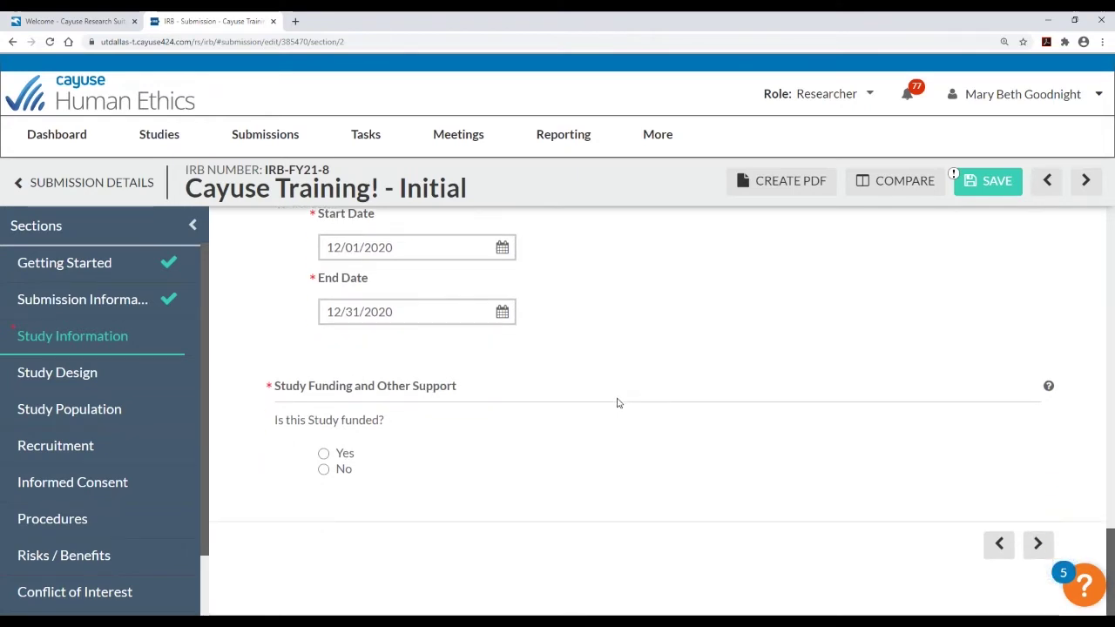
left_click(347, 458)
scroll(483, 383, "down", 1)
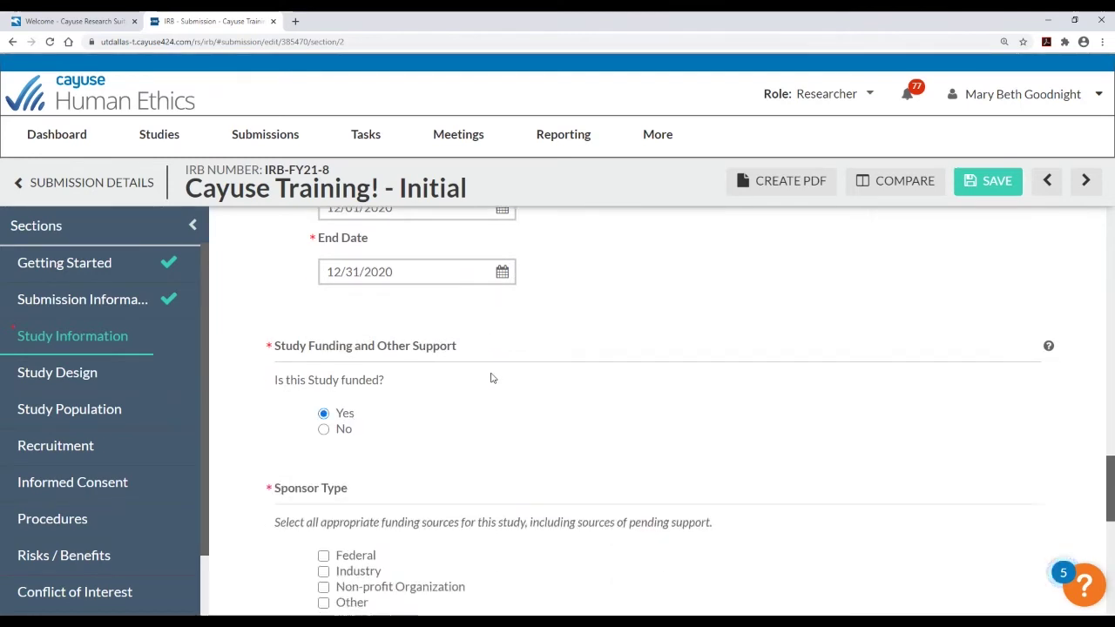
scroll(493, 379, "down", 2)
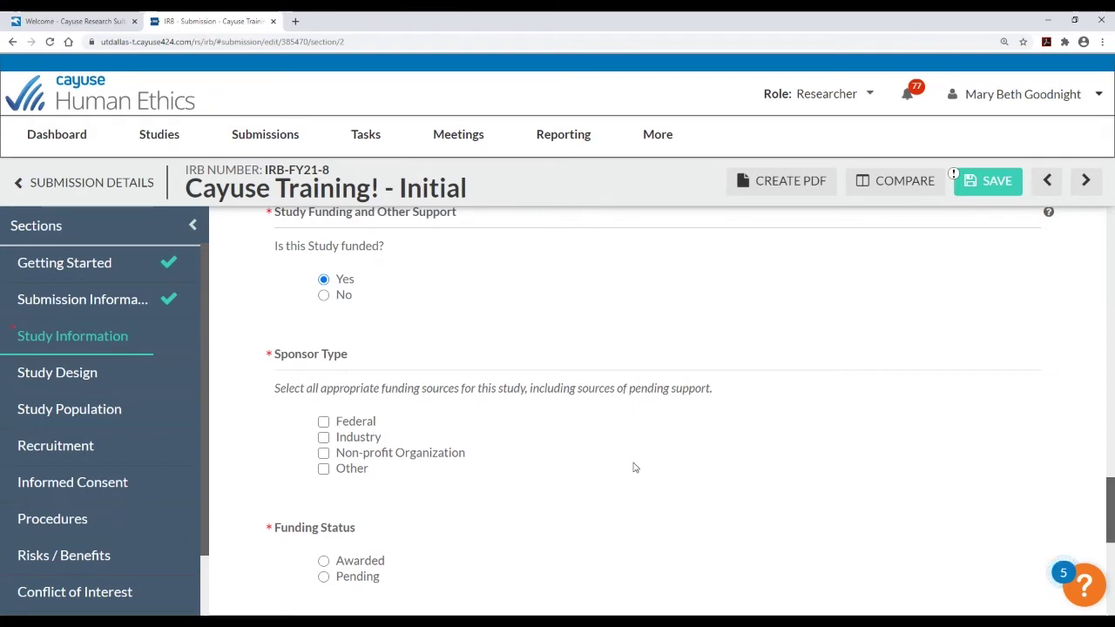
scroll(611, 460, "down", 2)
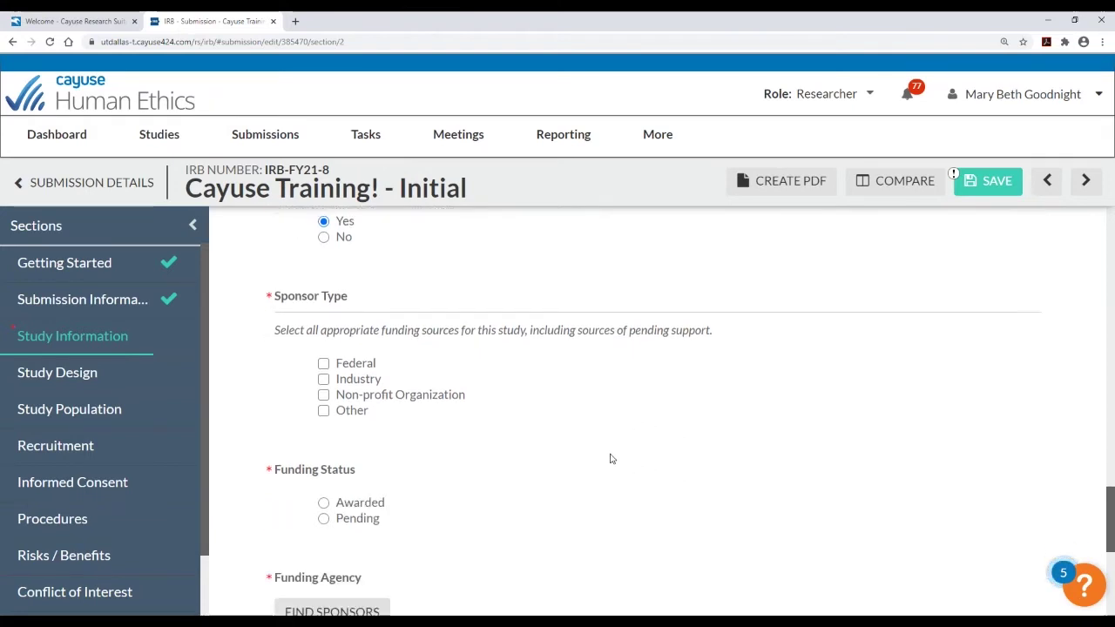
scroll(601, 456, "down", 1)
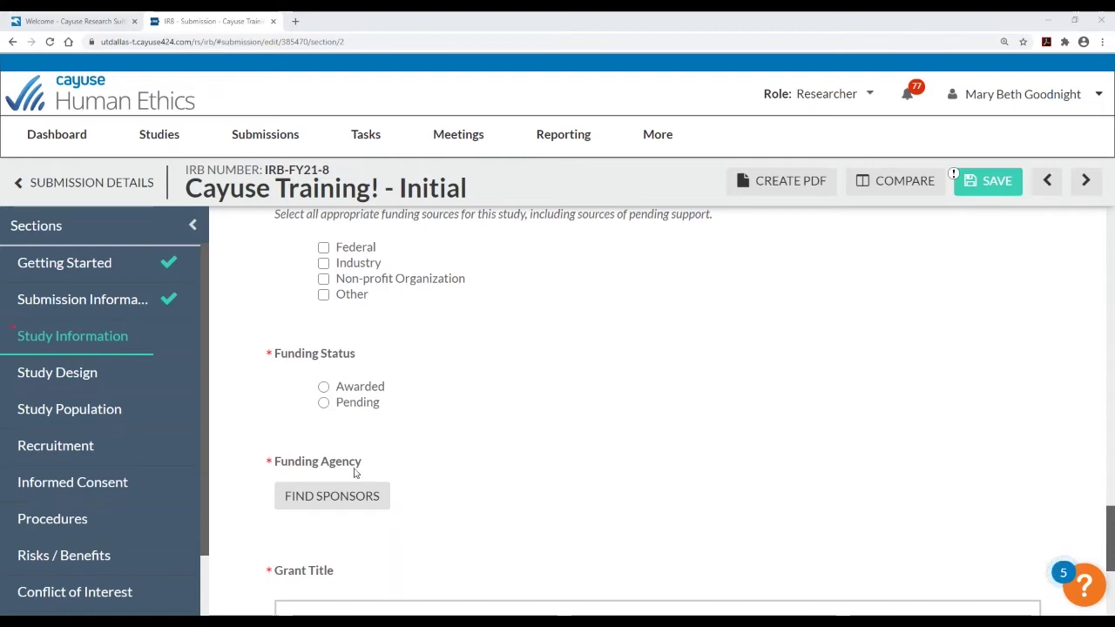
scroll(373, 468, "down", 3)
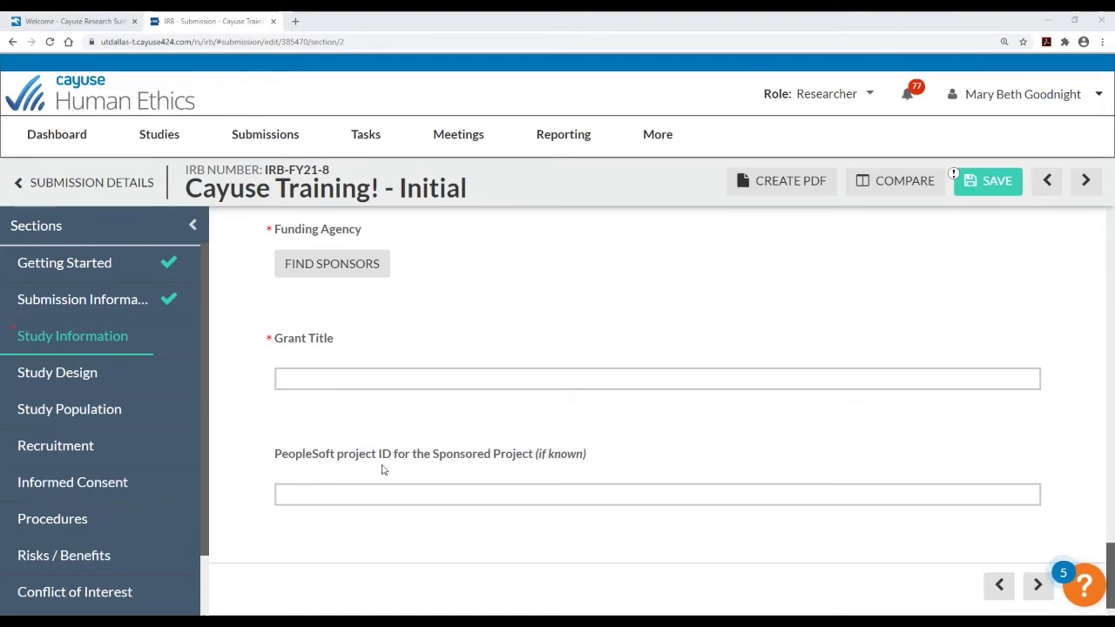
scroll(384, 468, "up", 5)
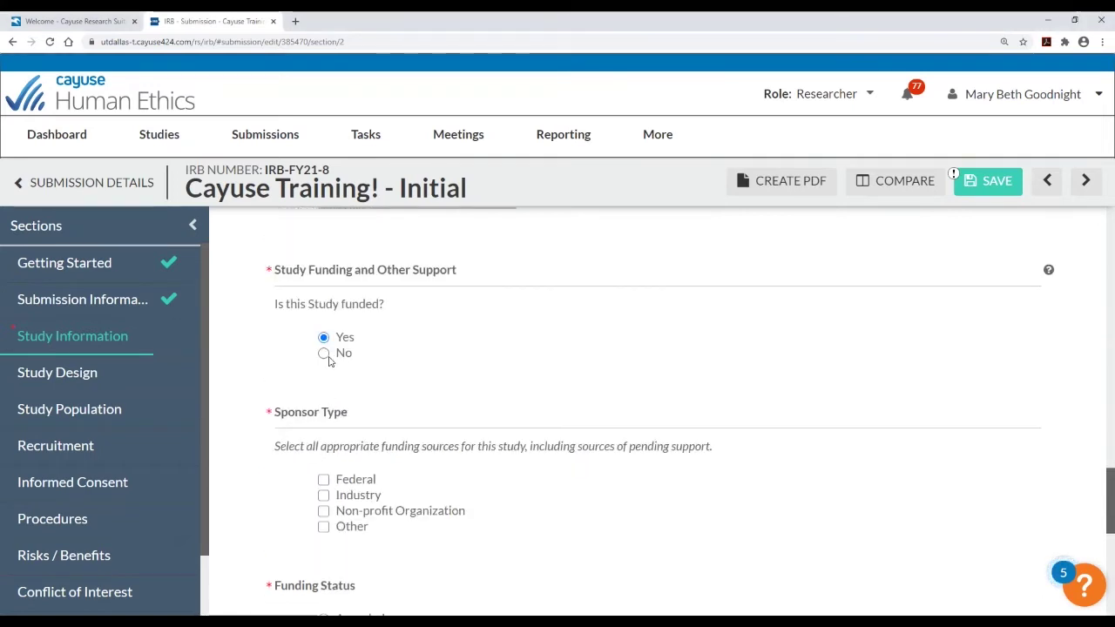
left_click(324, 353)
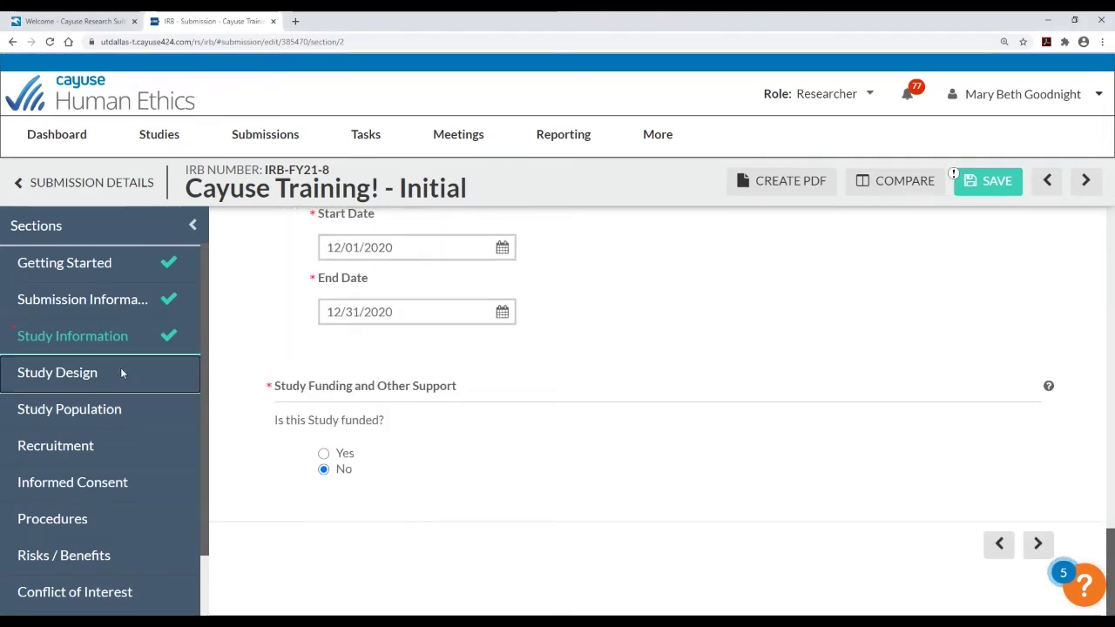
Open the Study Design section and review the Purpose, Study Background, and Design and Methodology questions
left_click(123, 374)
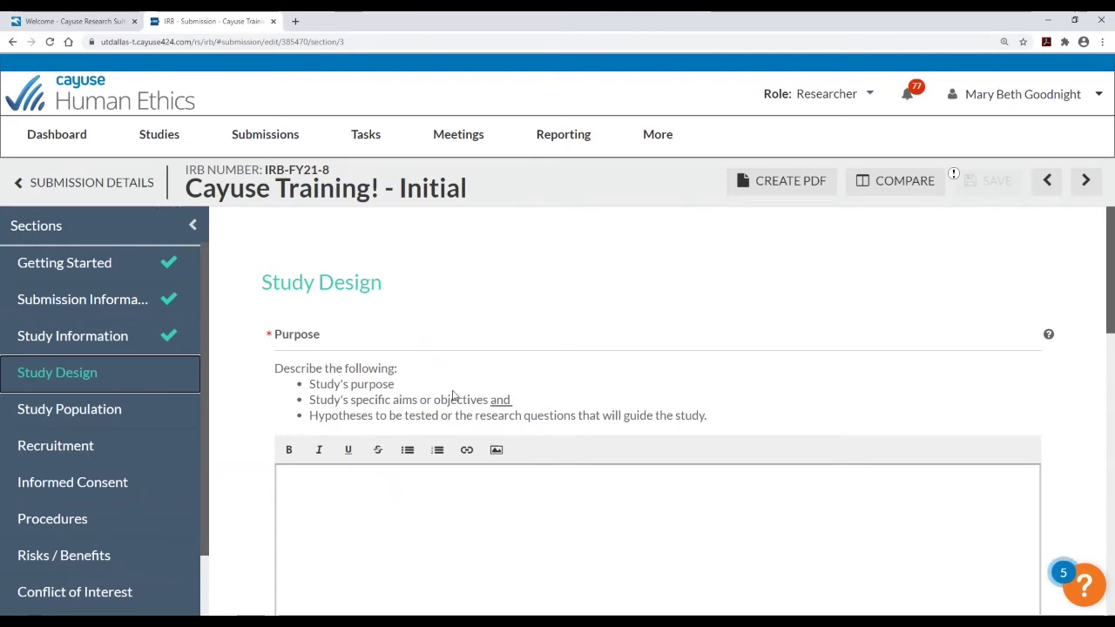
scroll(453, 395, "down", 1)
scroll(453, 395, "down", 1)
scroll(454, 391, "up", 1)
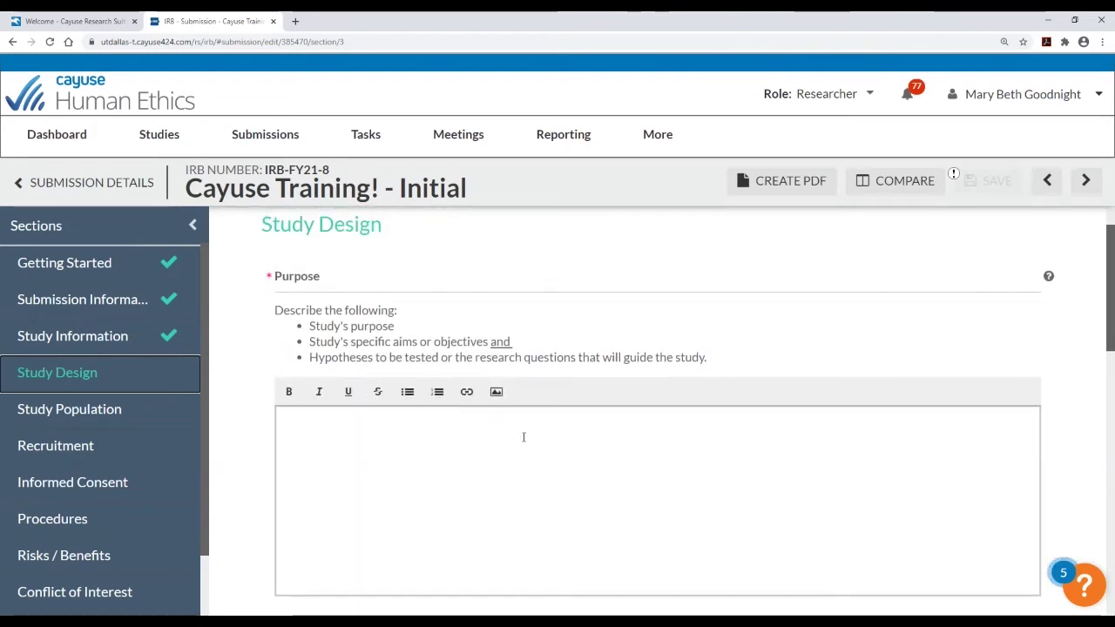
left_click(433, 479)
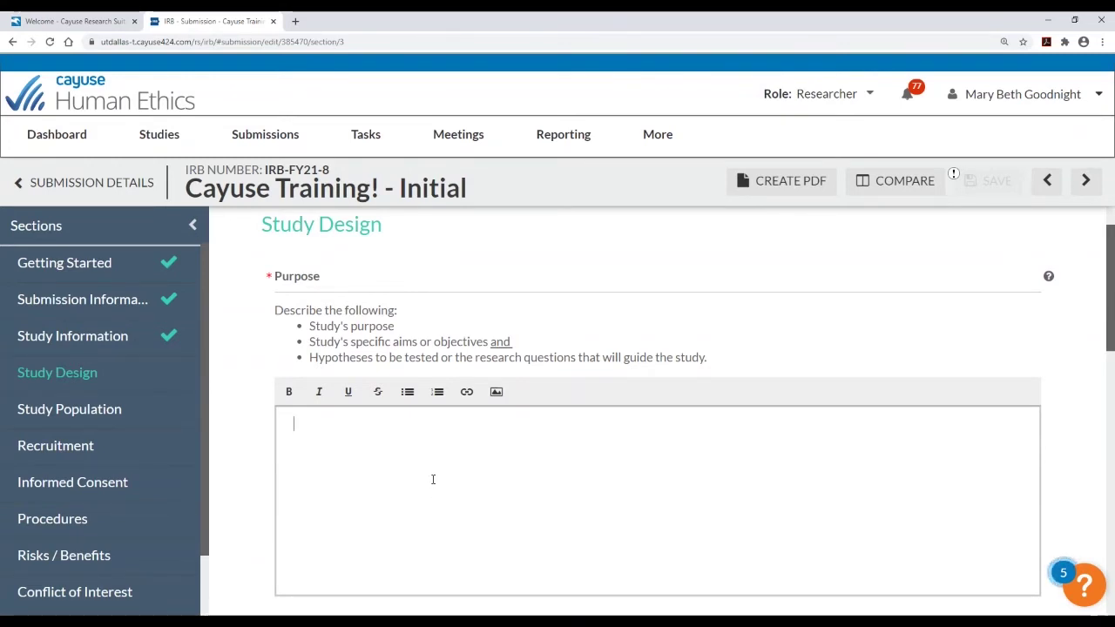
scroll(433, 480, "down", 5)
scroll(433, 479, "up", 1)
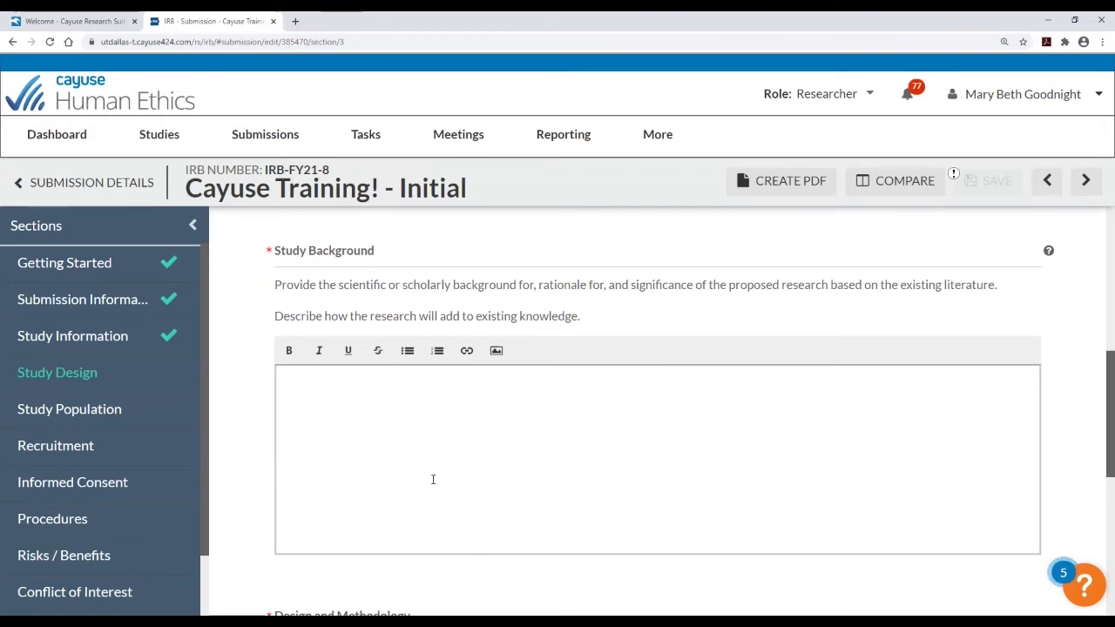
scroll(427, 478, "down", 1)
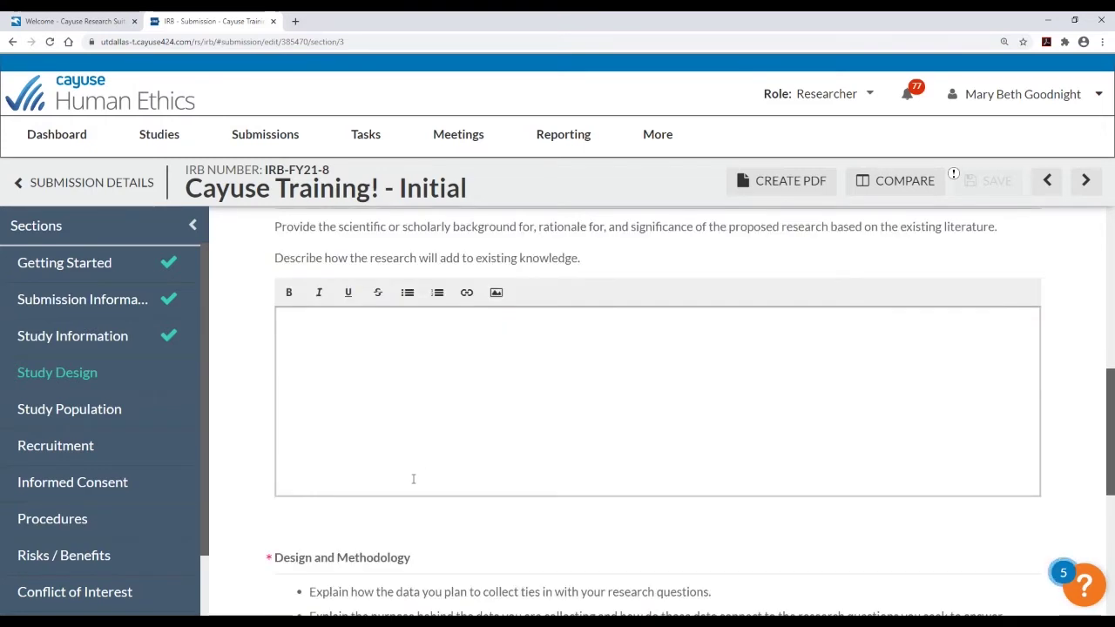
scroll(414, 479, "down", 2)
scroll(414, 479, "down", 2)
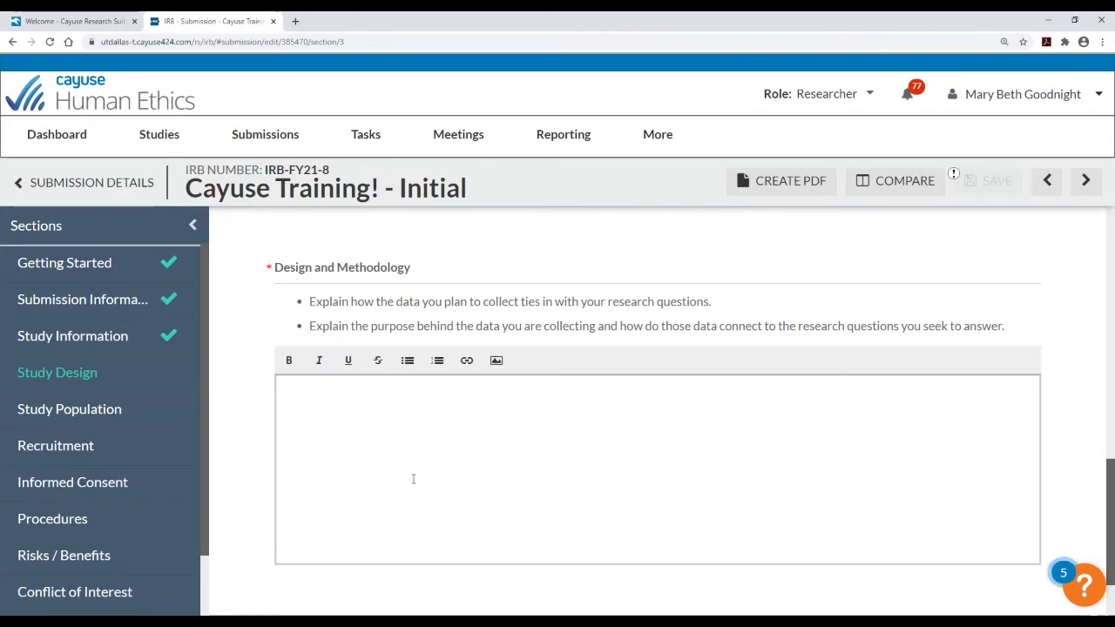
scroll(424, 359, "down", 2)
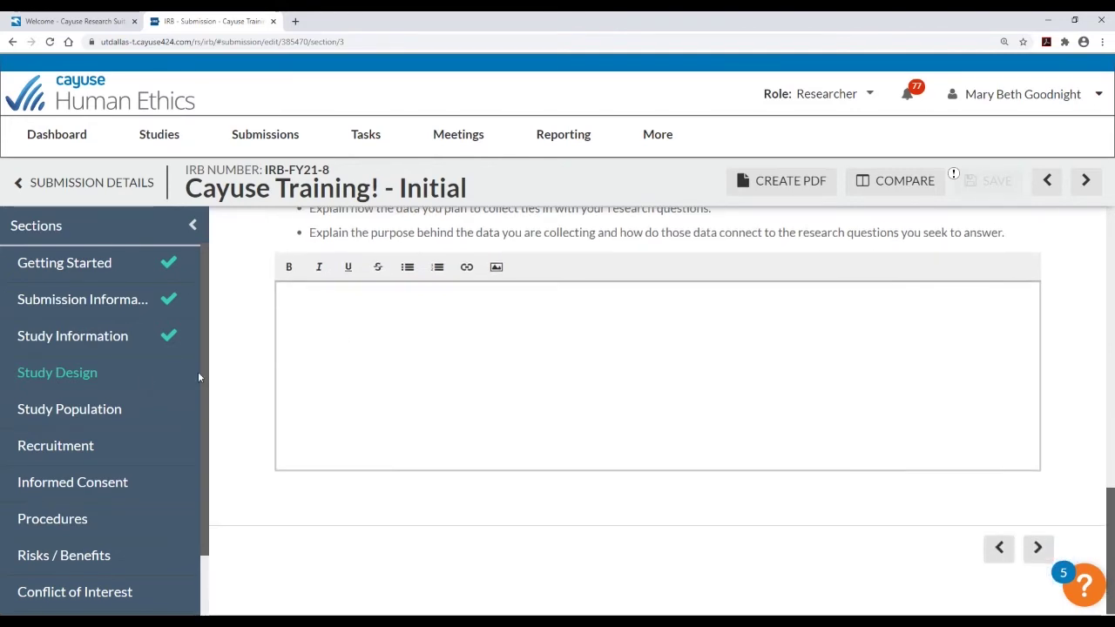
In the Study Population section, set Vulnerable Populations to None of the Above, first checking the follow-up fields for Minors and UTD Students
left_click(94, 407)
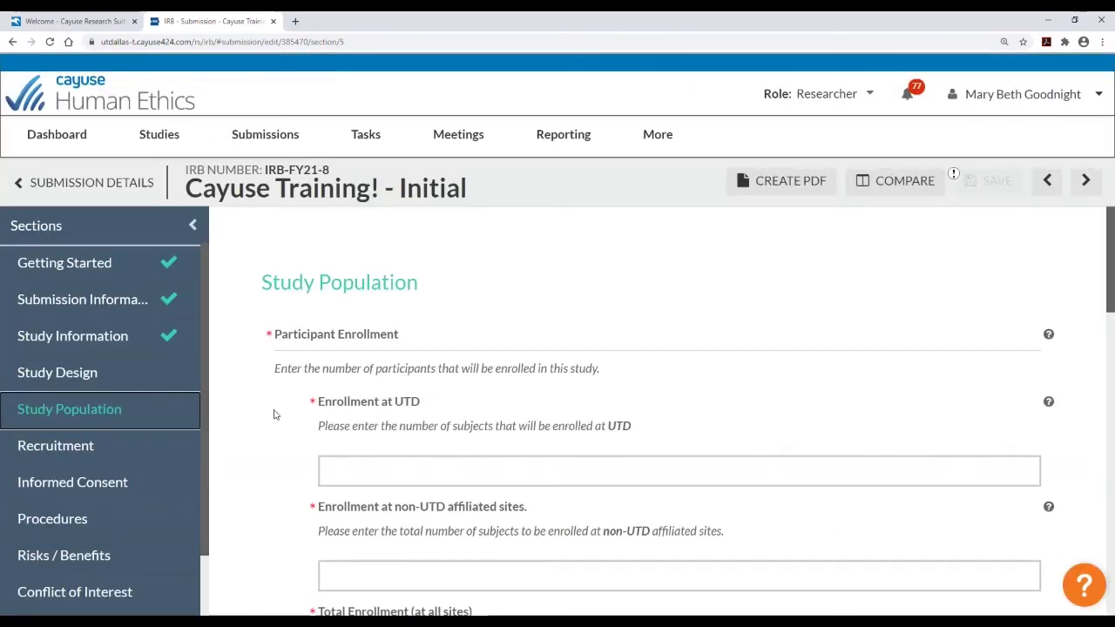
scroll(273, 415, "down", 1)
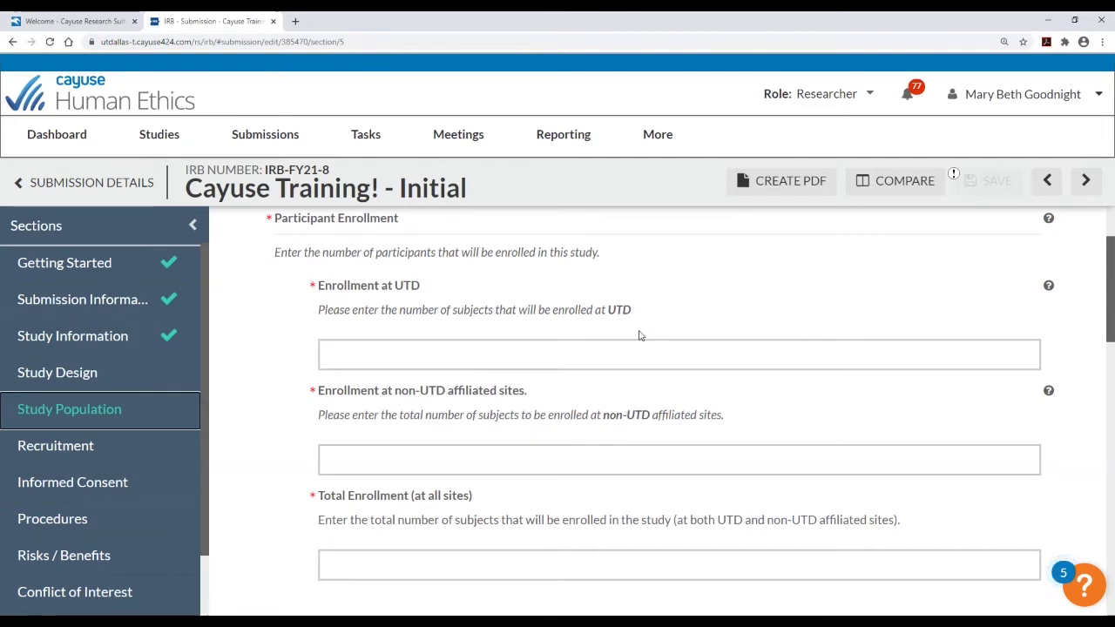
scroll(614, 334, "down", 1)
scroll(612, 335, "down", 5)
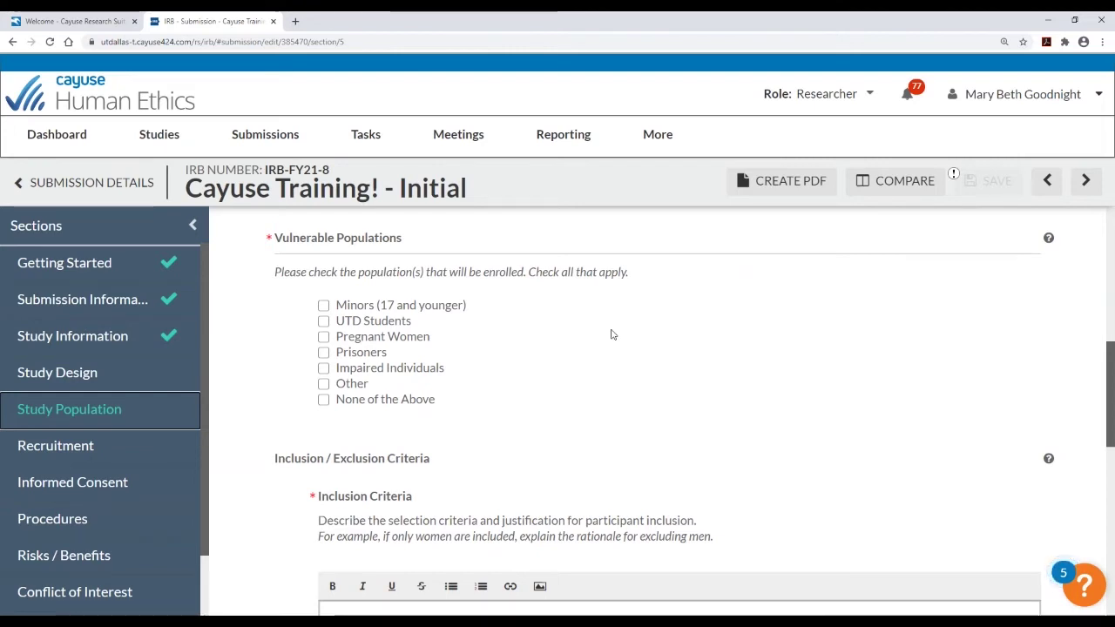
left_click(454, 308)
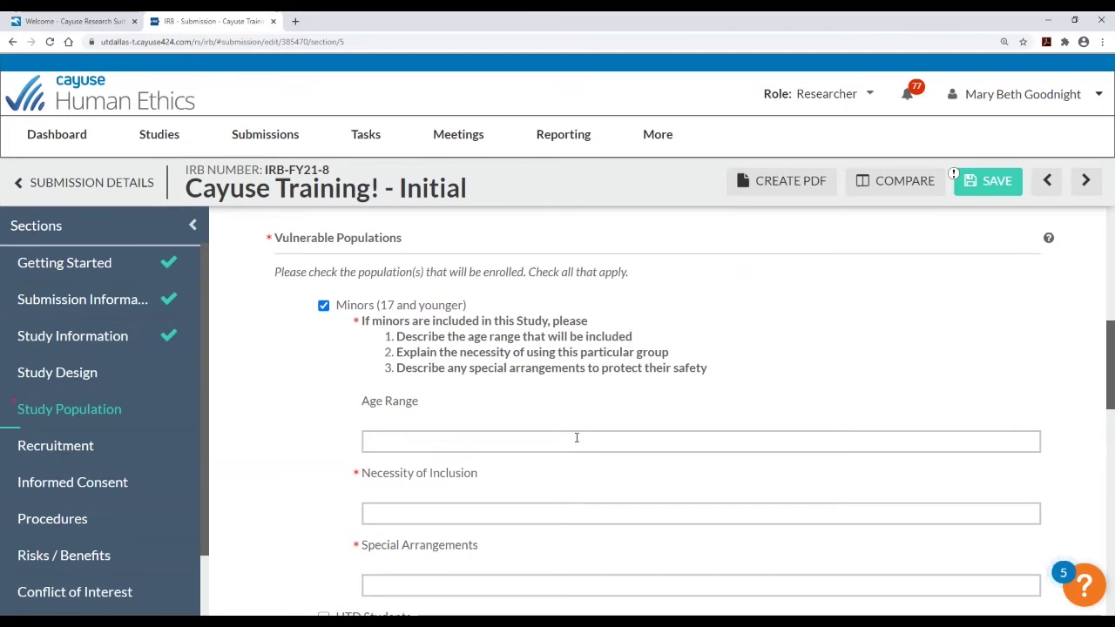
scroll(555, 427, "down", 1)
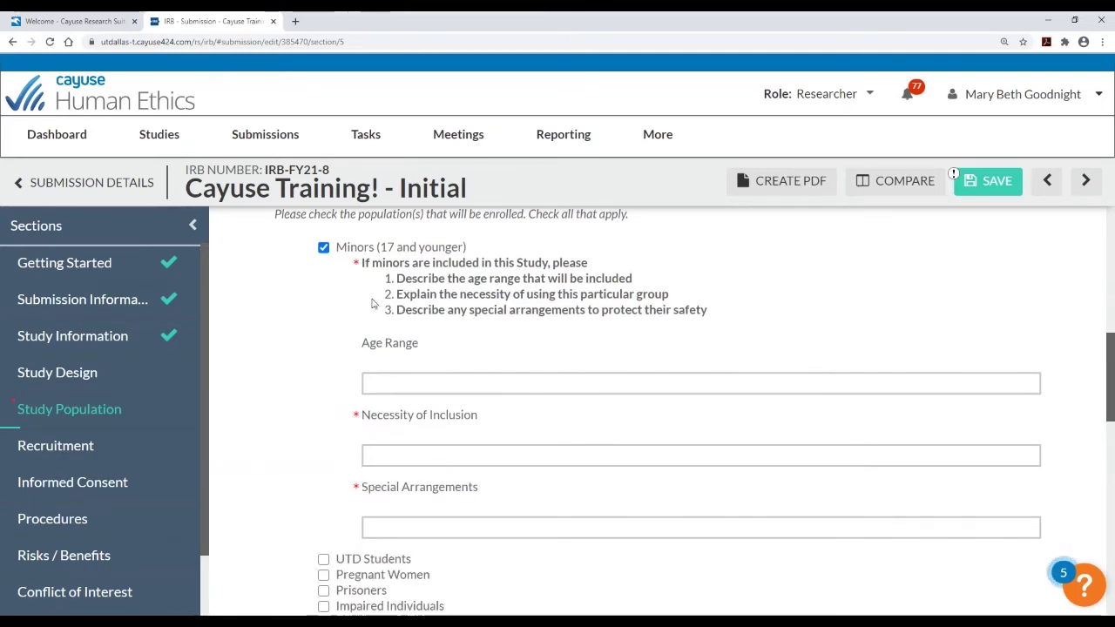
left_click(323, 249)
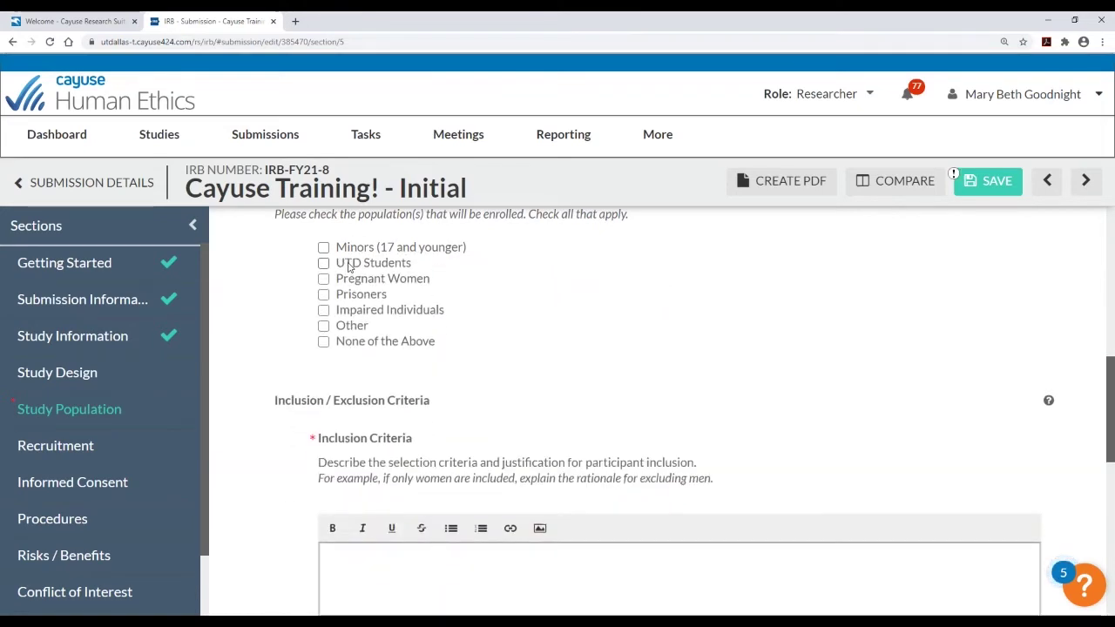
left_click(349, 266)
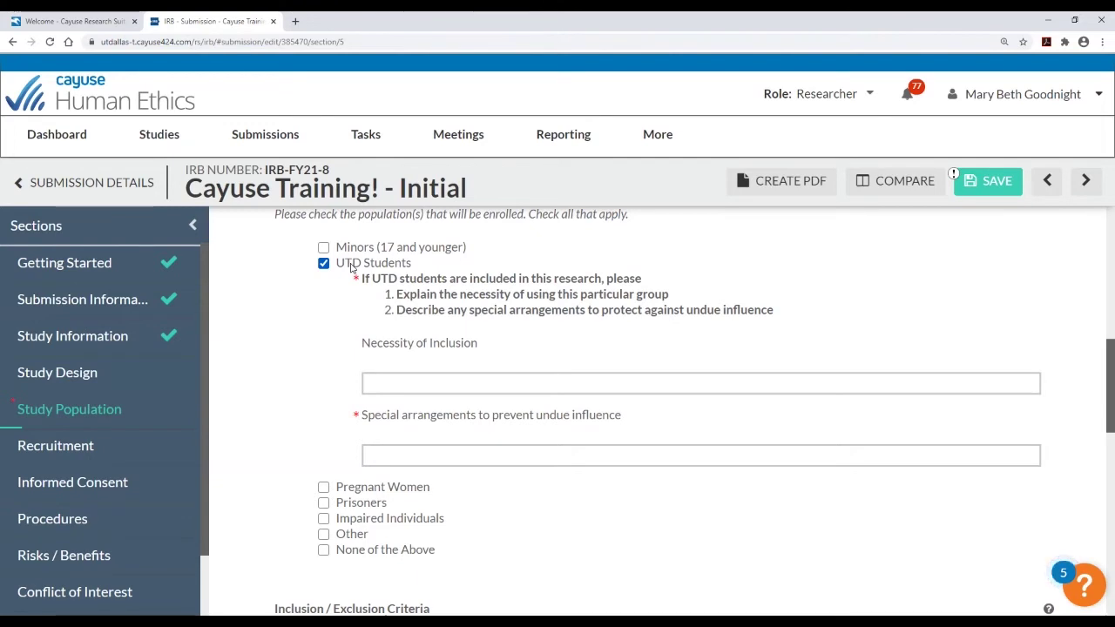
left_click(323, 263)
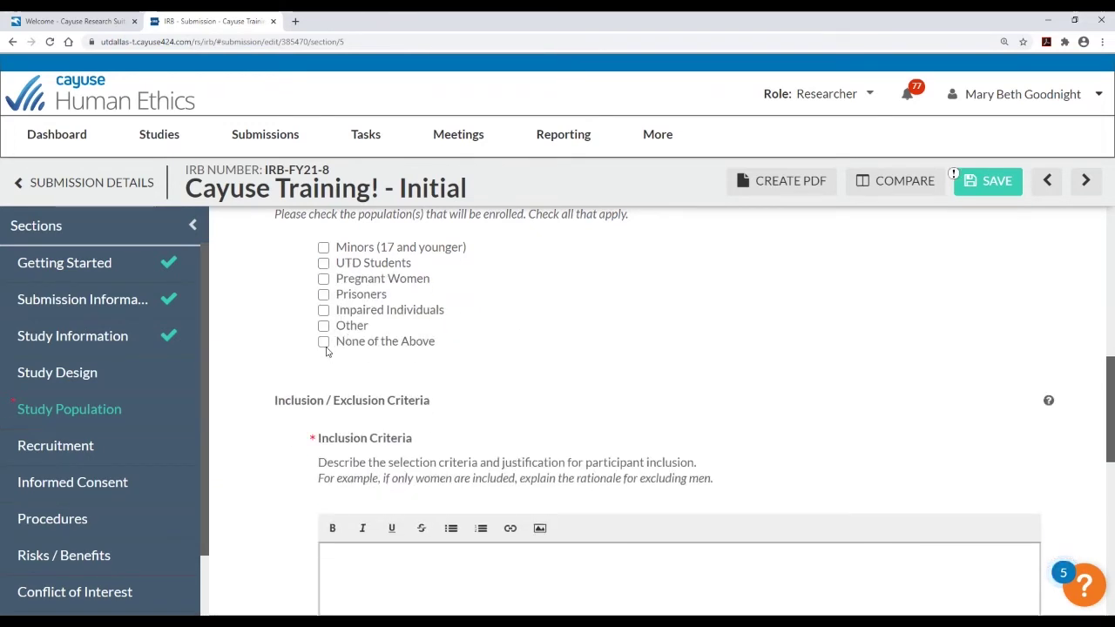
left_click(324, 342)
scroll(497, 382, "up", 1)
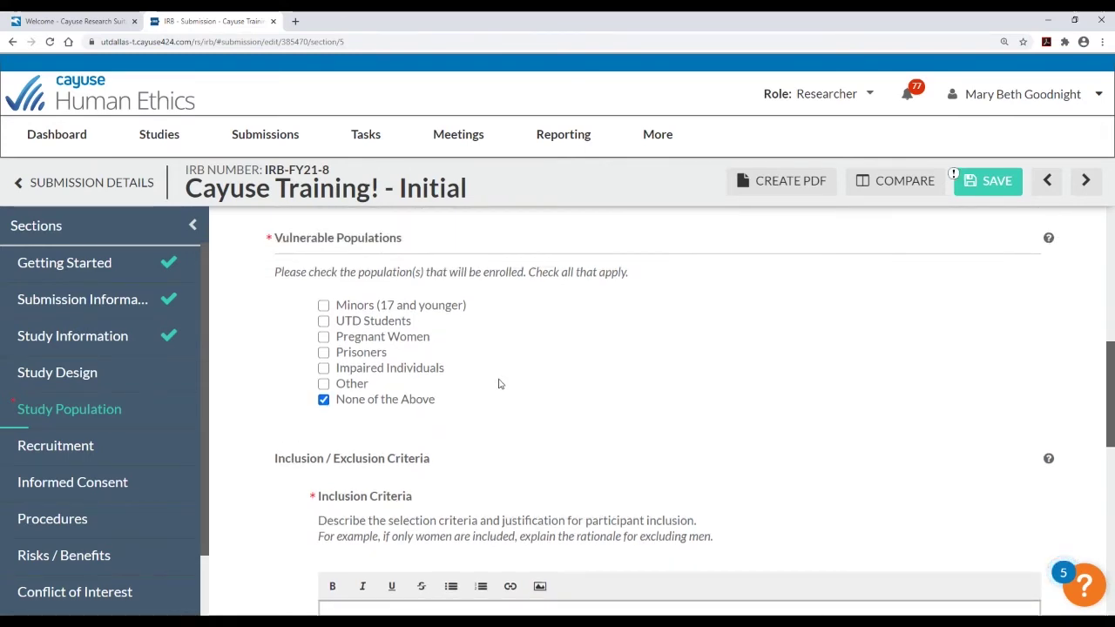
Review the Inclusion Criteria and Exclusion Criteria questions of the Study Population section
scroll(500, 383, "down", 3)
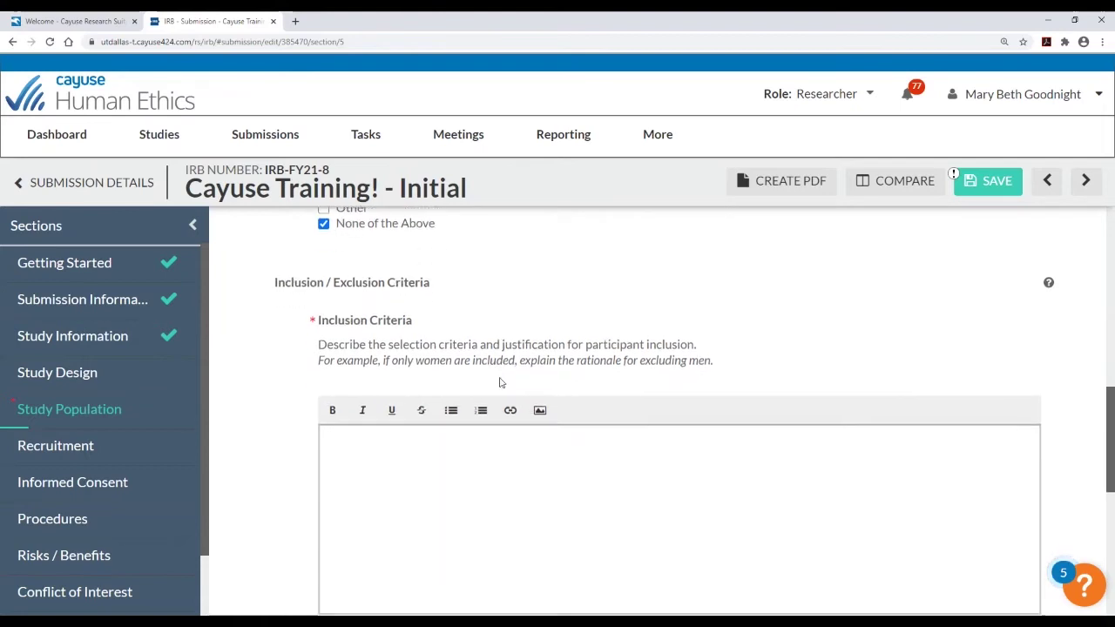
scroll(501, 383, "down", 1)
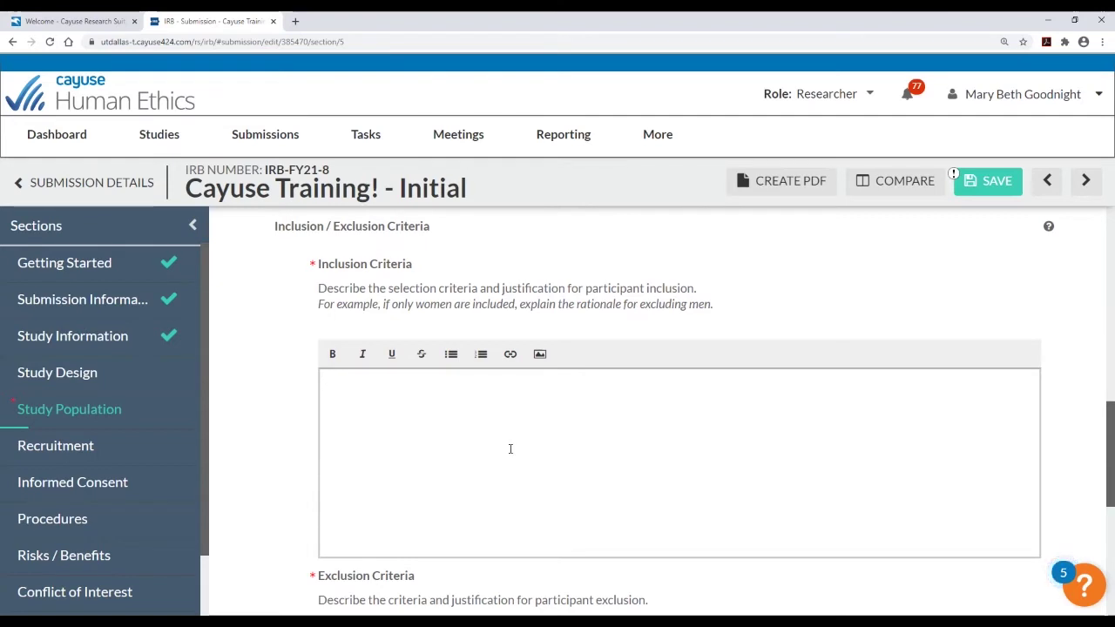
scroll(357, 284, "down", 5)
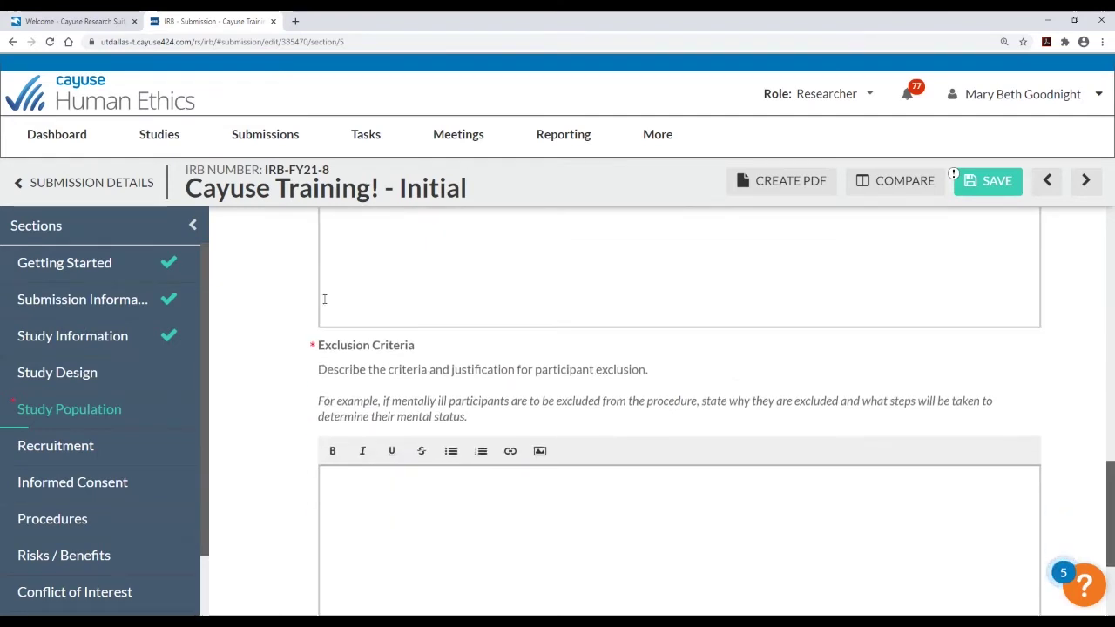
scroll(134, 379, "down", 1)
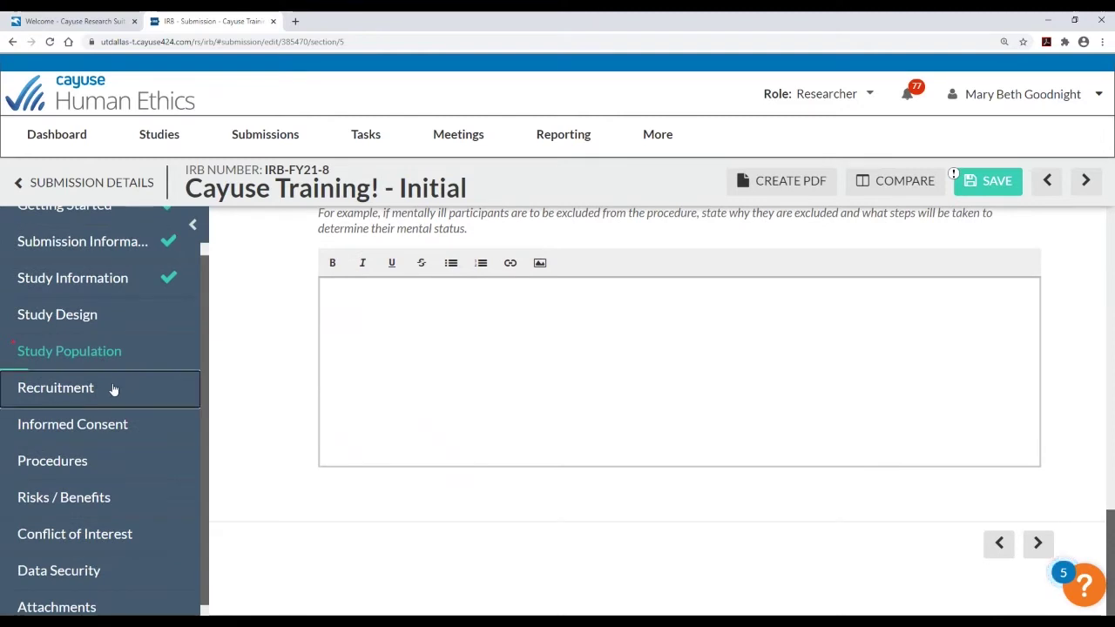
Open the Recruitment section and check the follow-up field for the Advertisement recruitment method, leaving Advertisement unselected
left_click(113, 387)
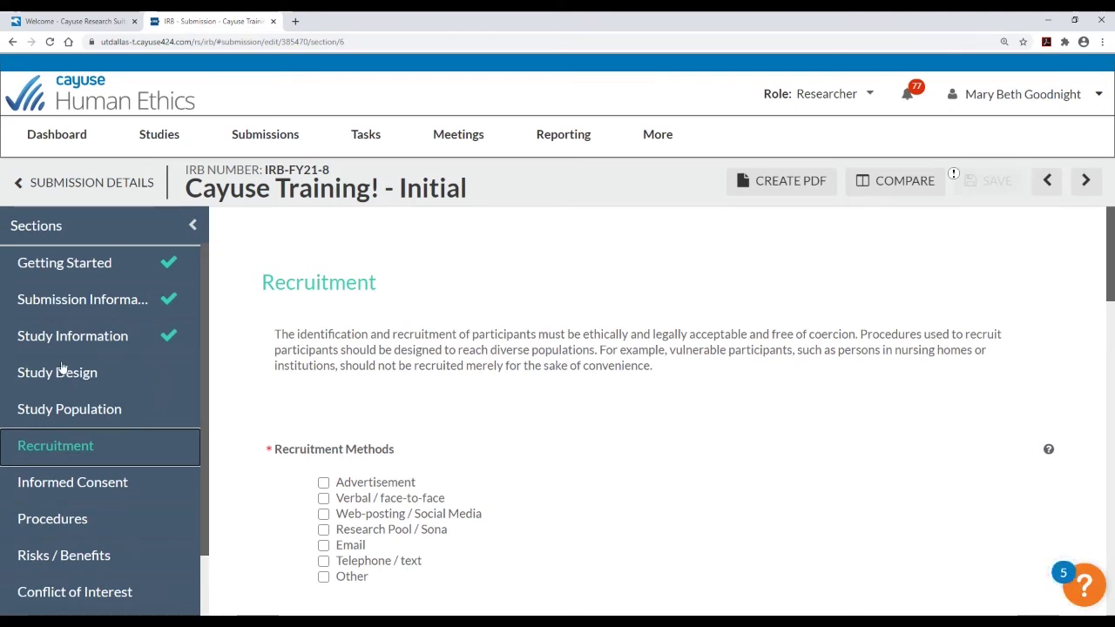
scroll(125, 396, "down", 1)
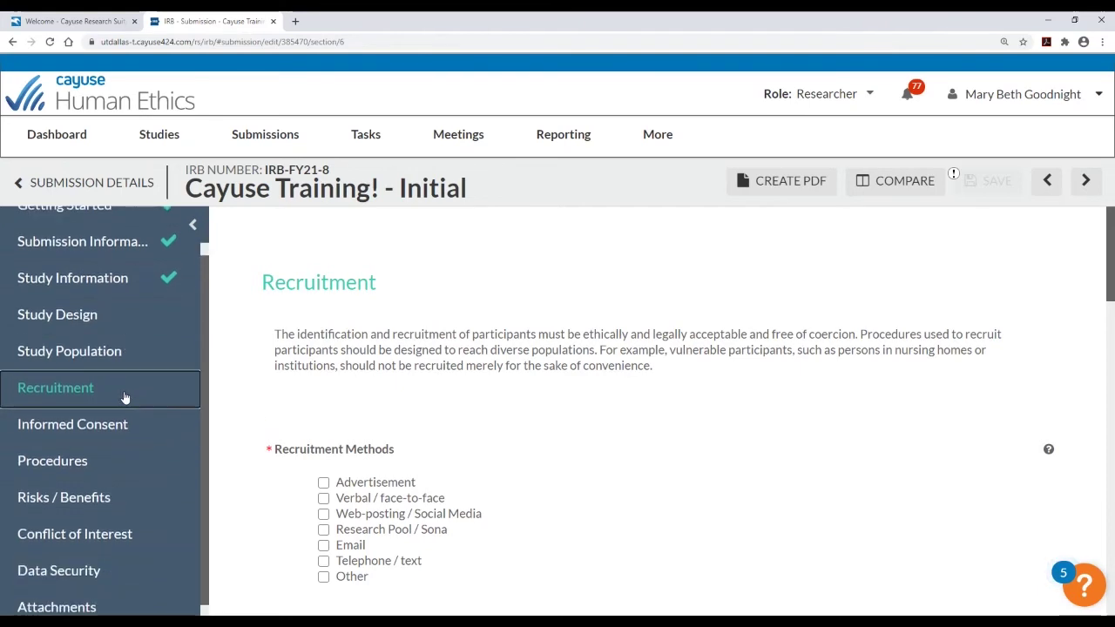
scroll(432, 413, "down", 2)
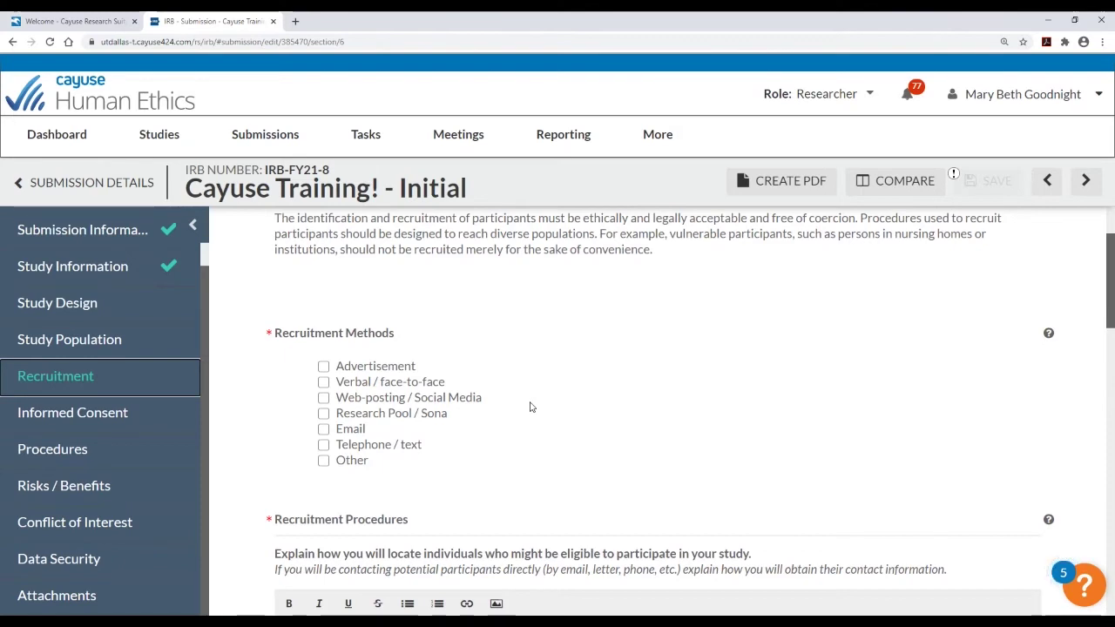
left_click(403, 368)
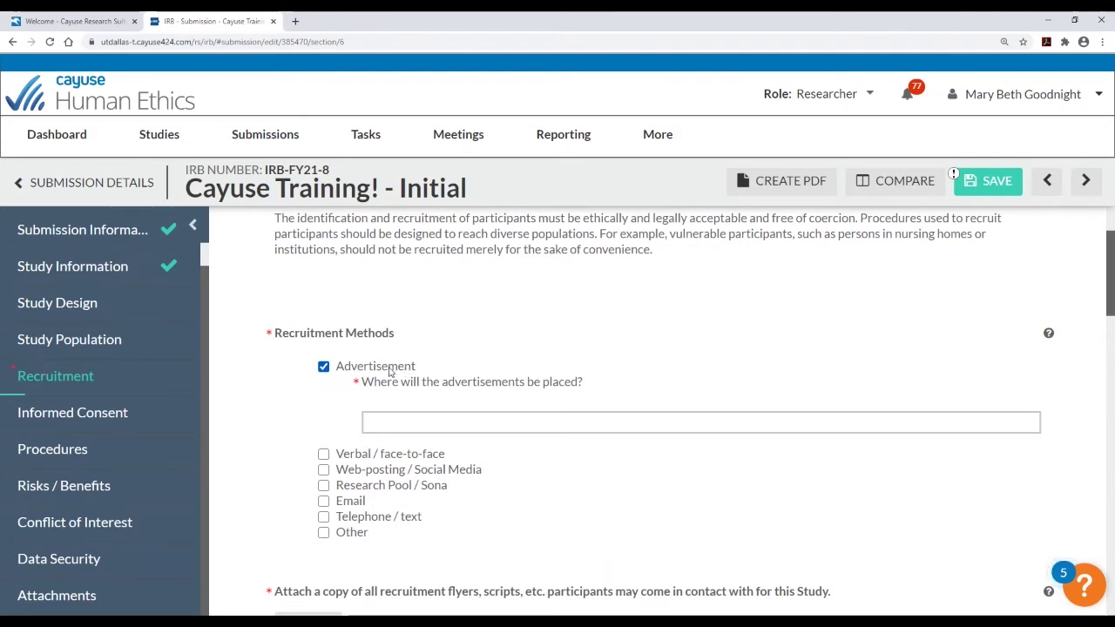
left_click(391, 371)
Review the Recruitment Procedures, Screening Procedures and ineligible or declining participants' data questions of the Recruitment section
scroll(391, 371, "down", 3)
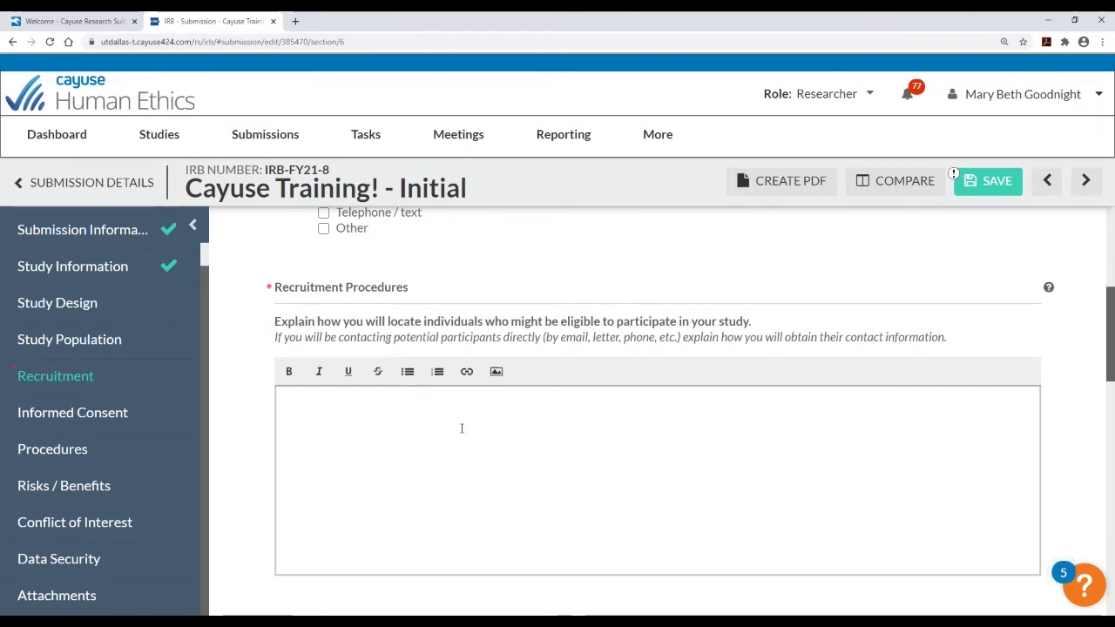
scroll(462, 428, "down", 5)
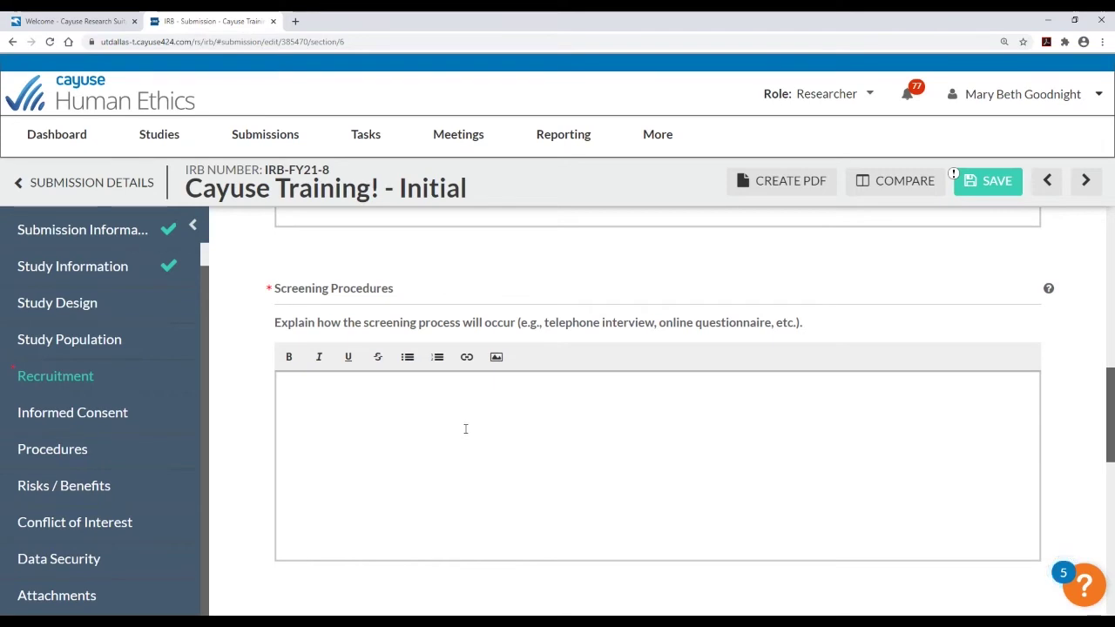
scroll(463, 428, "down", 3)
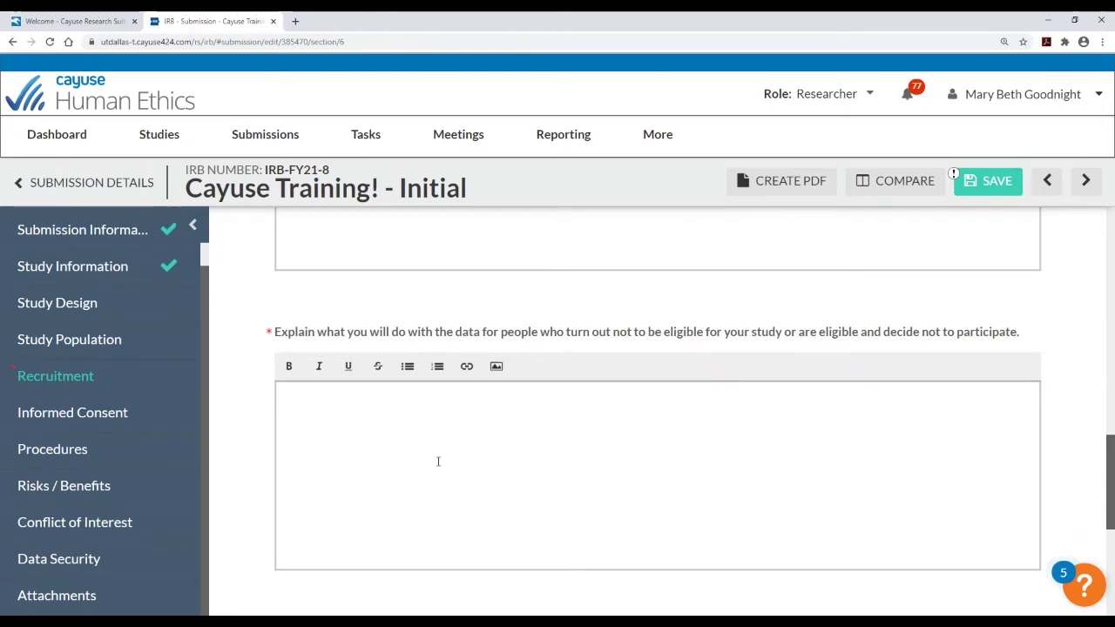
scroll(375, 450, "down", 3)
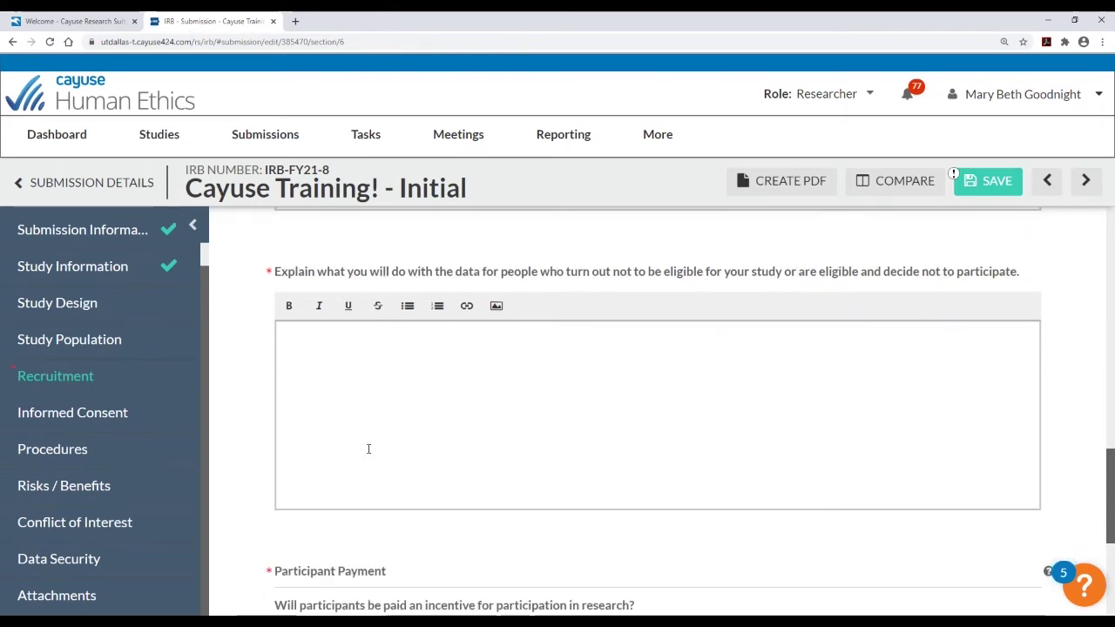
scroll(573, 425, "down", 1)
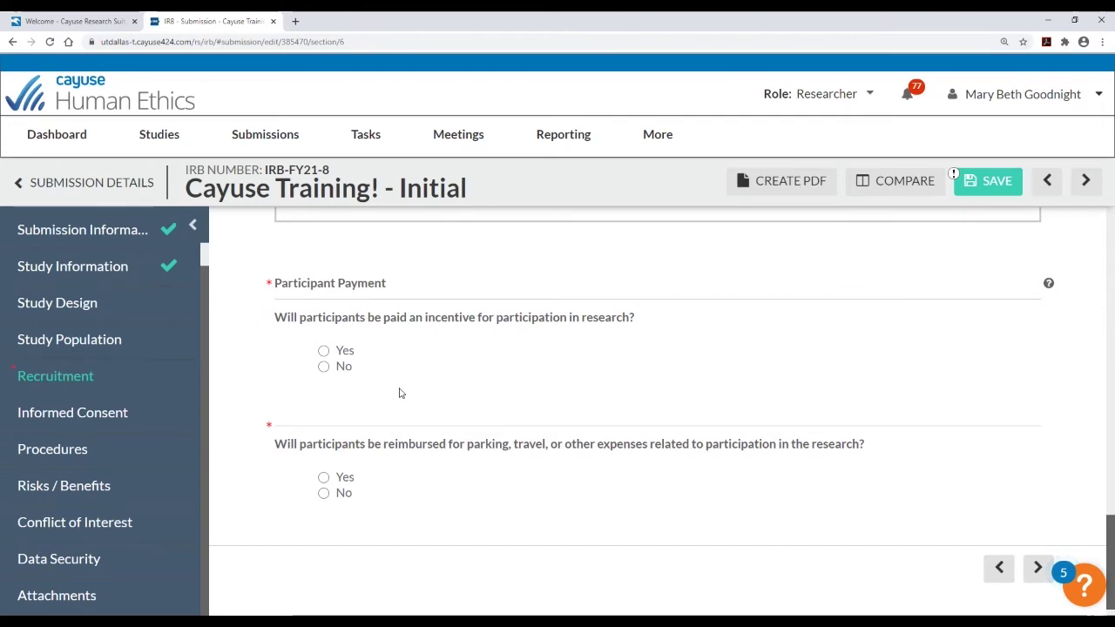
Answer Yes to paying participants an incentive, and review the payment follow-up and expense reimbursement questions
left_click(323, 352)
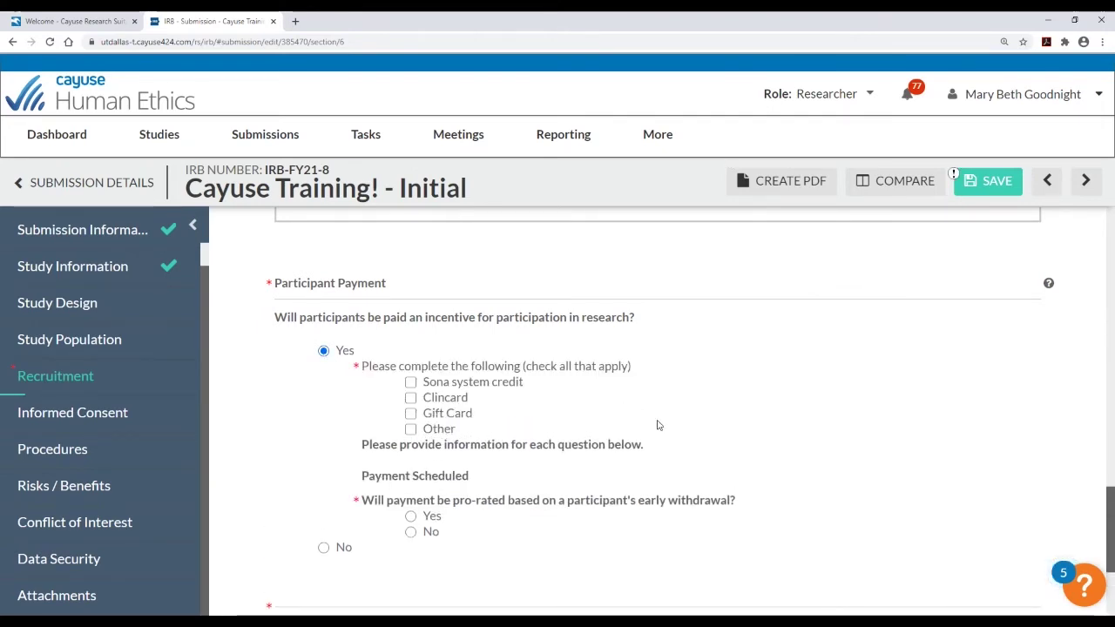
scroll(666, 379, "down", 1)
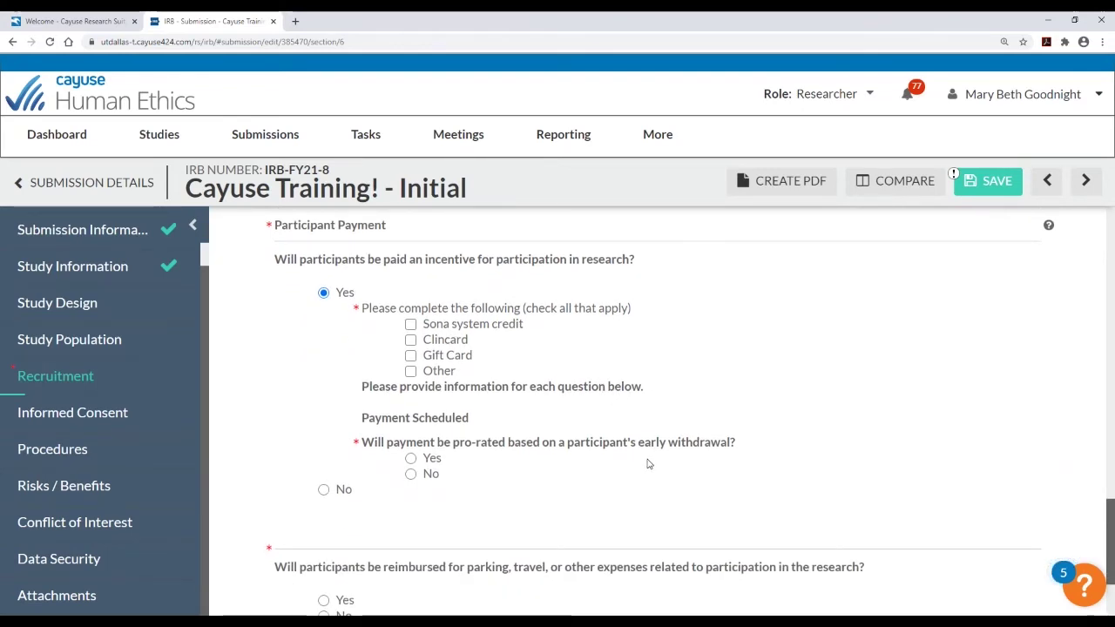
scroll(648, 464, "down", 1)
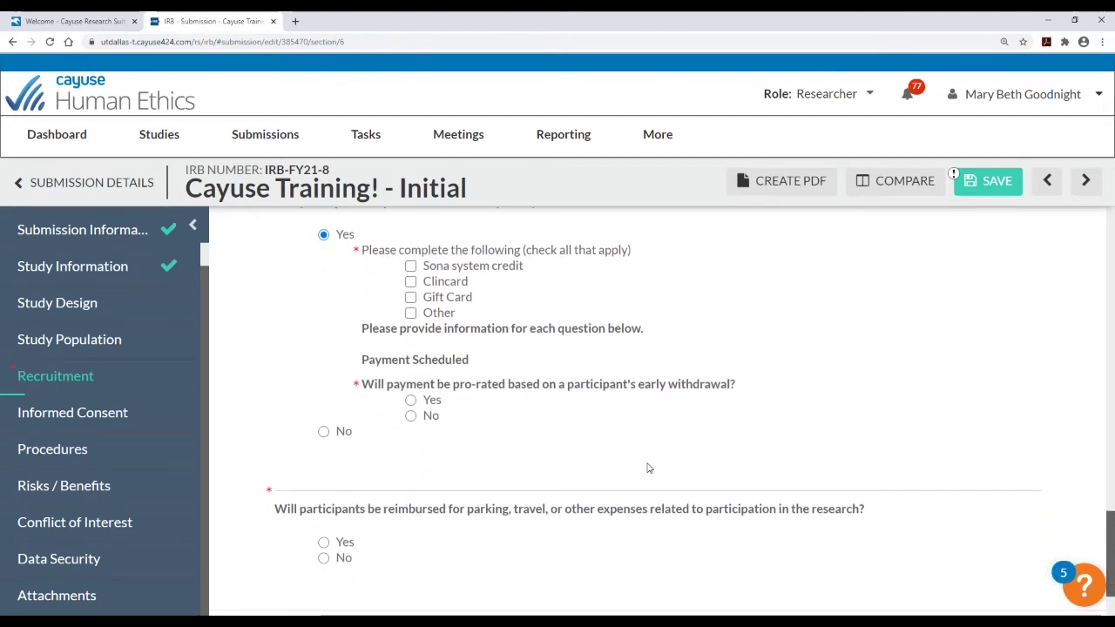
scroll(647, 468, "down", 1)
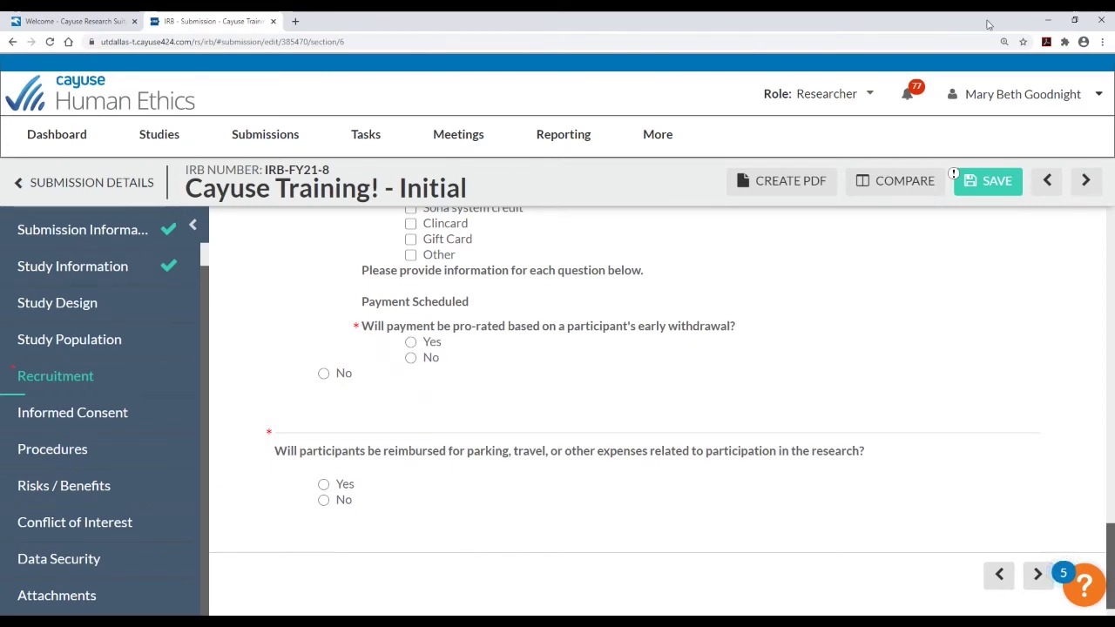
scroll(401, 414, "down", 1)
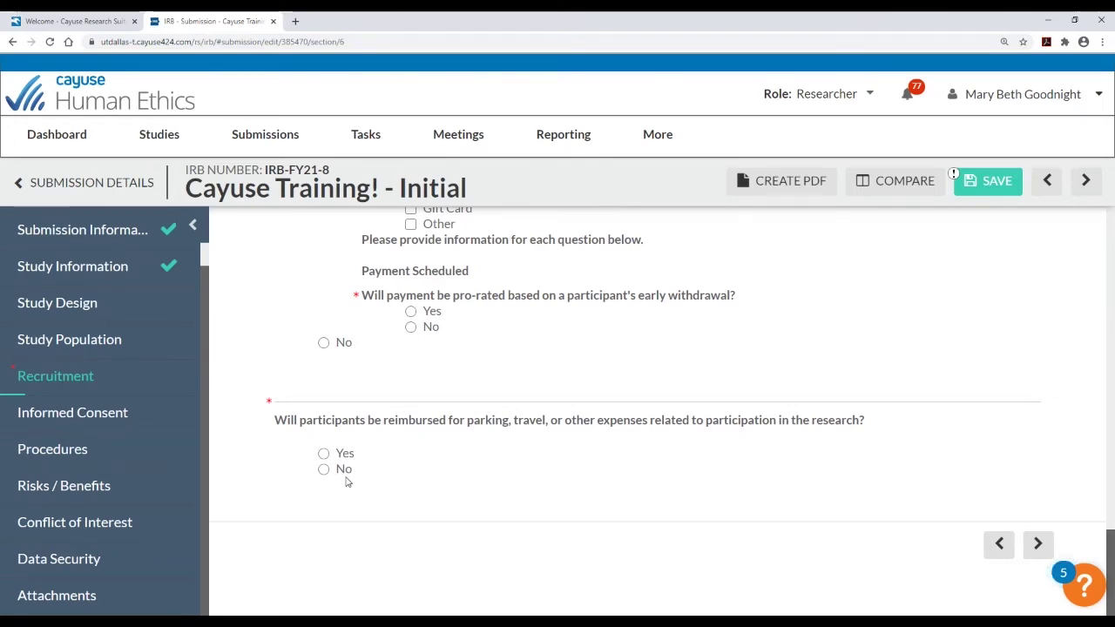
Open the Informed Consent section and view the informed consent procedure options
left_click(134, 424)
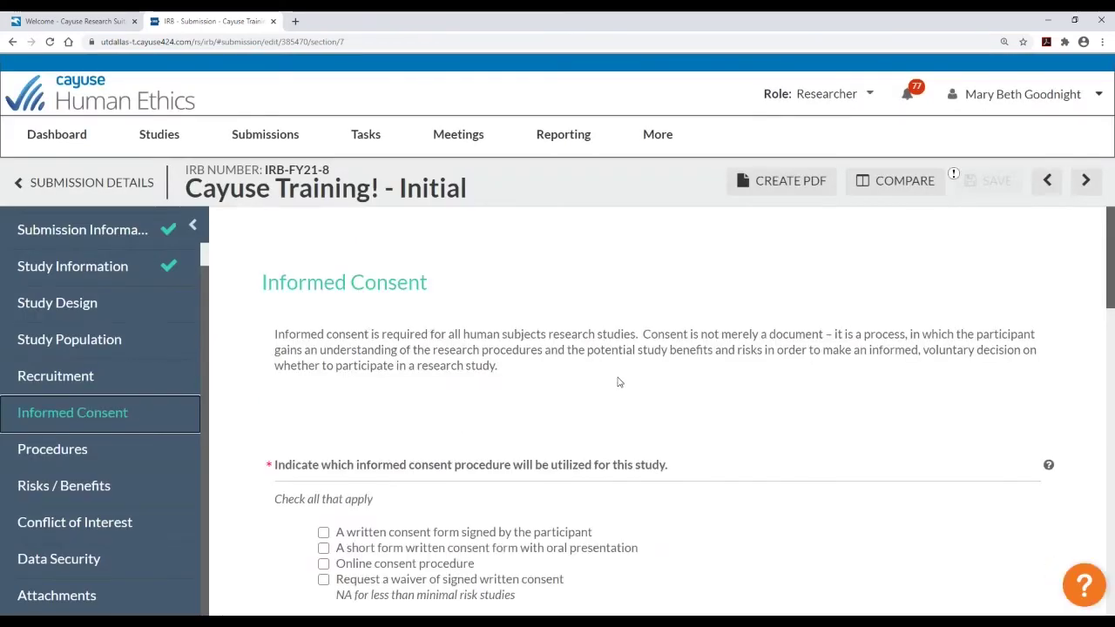
scroll(642, 369, "down", 2)
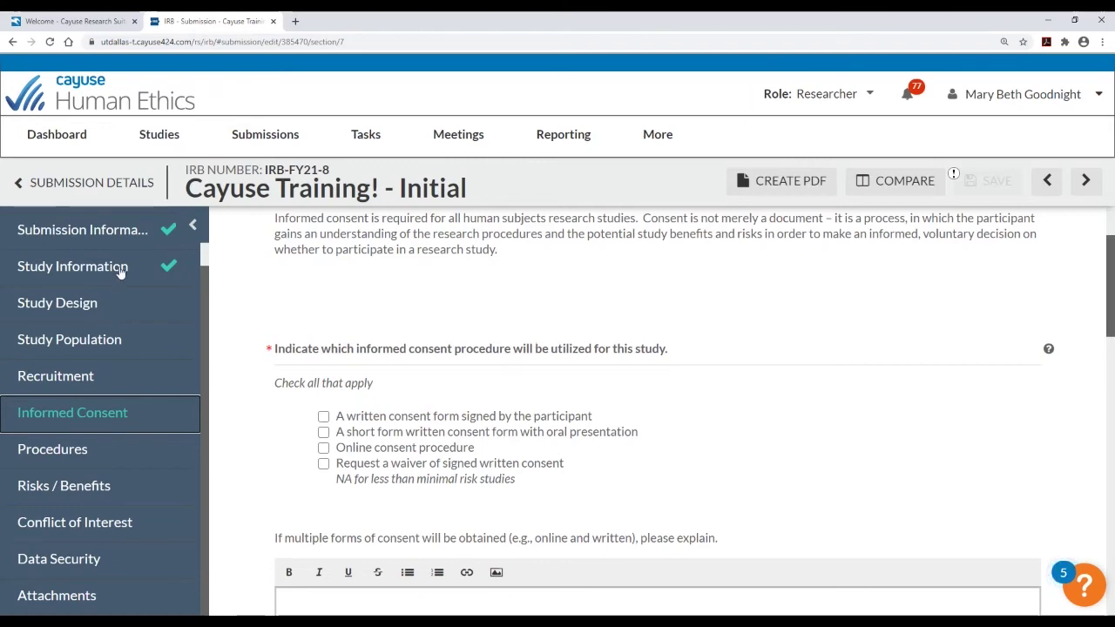
In the Study Information section, answer Yes to non-UTD affiliated performance sites and review the follow-up fields
left_click(122, 271)
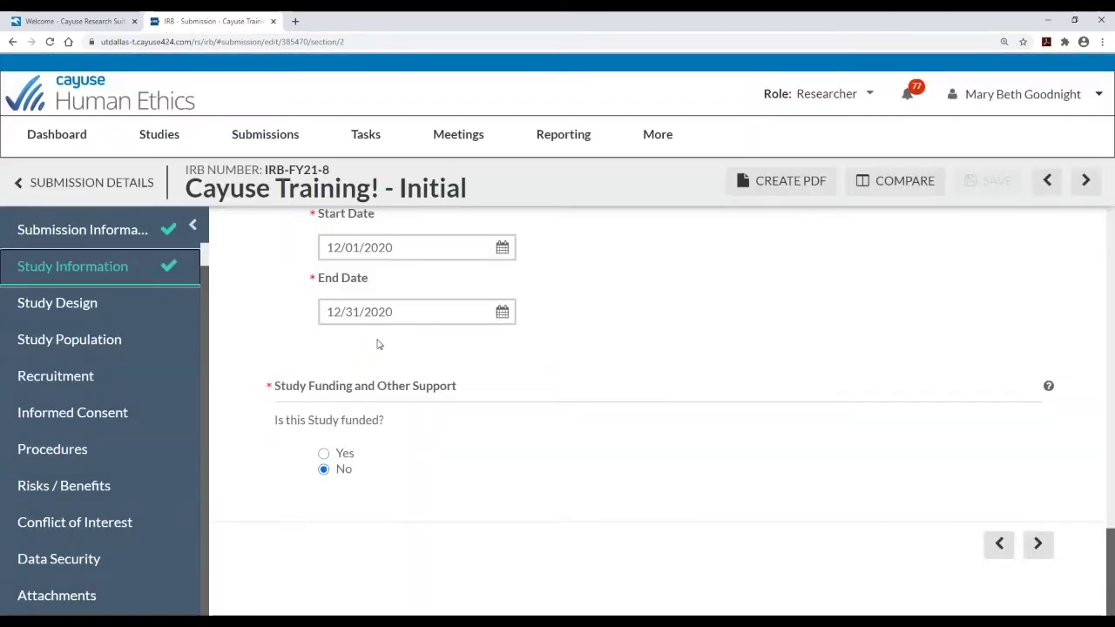
scroll(381, 340, "up", 5)
scroll(380, 341, "down", 3)
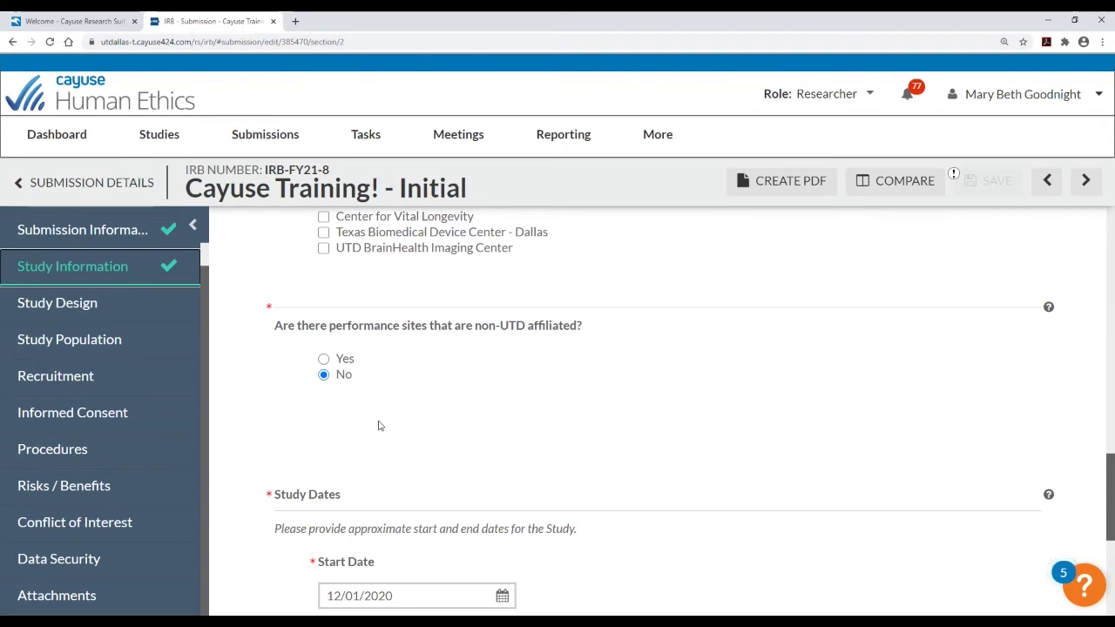
left_click(346, 362)
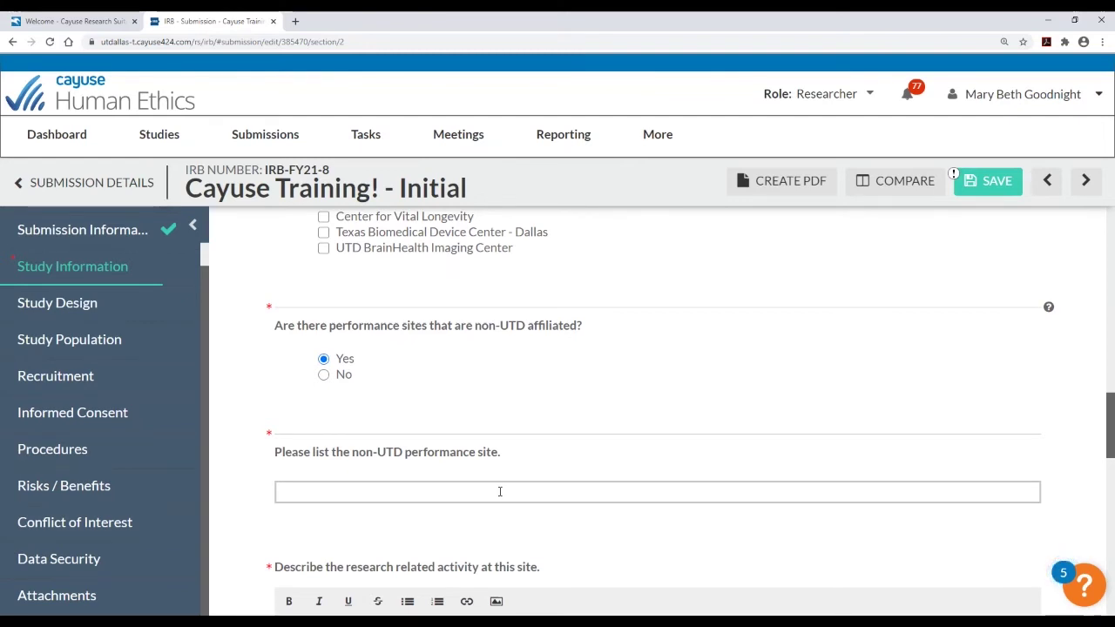
scroll(501, 484, "down", 1)
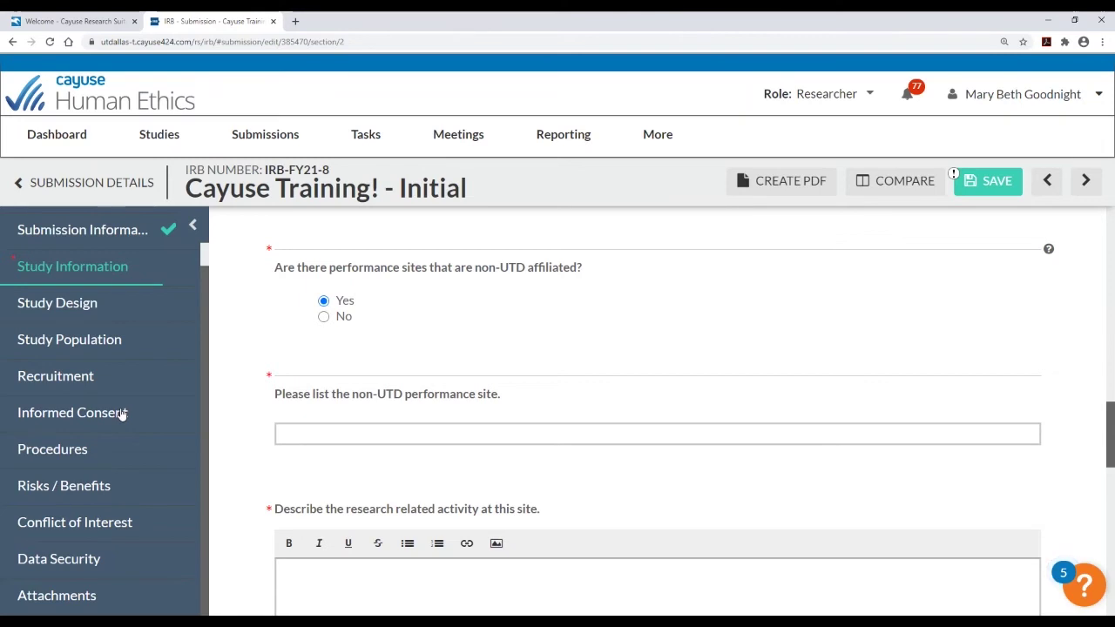
Return to the Informed Consent section and review its introduction and consent procedure choices
left_click(120, 414)
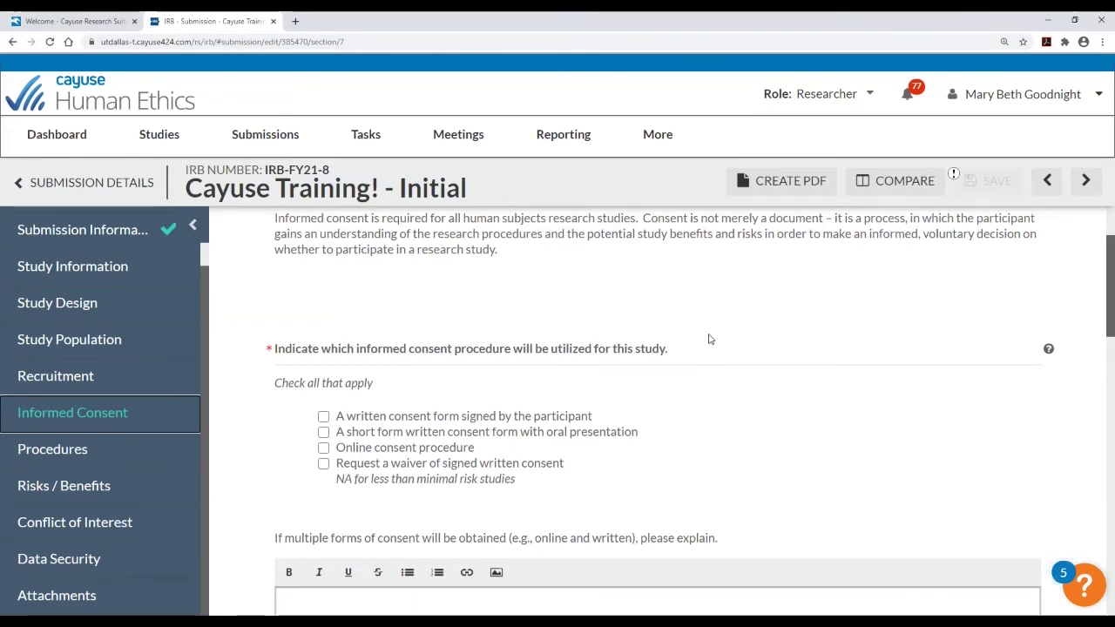
scroll(725, 337, "down", 1)
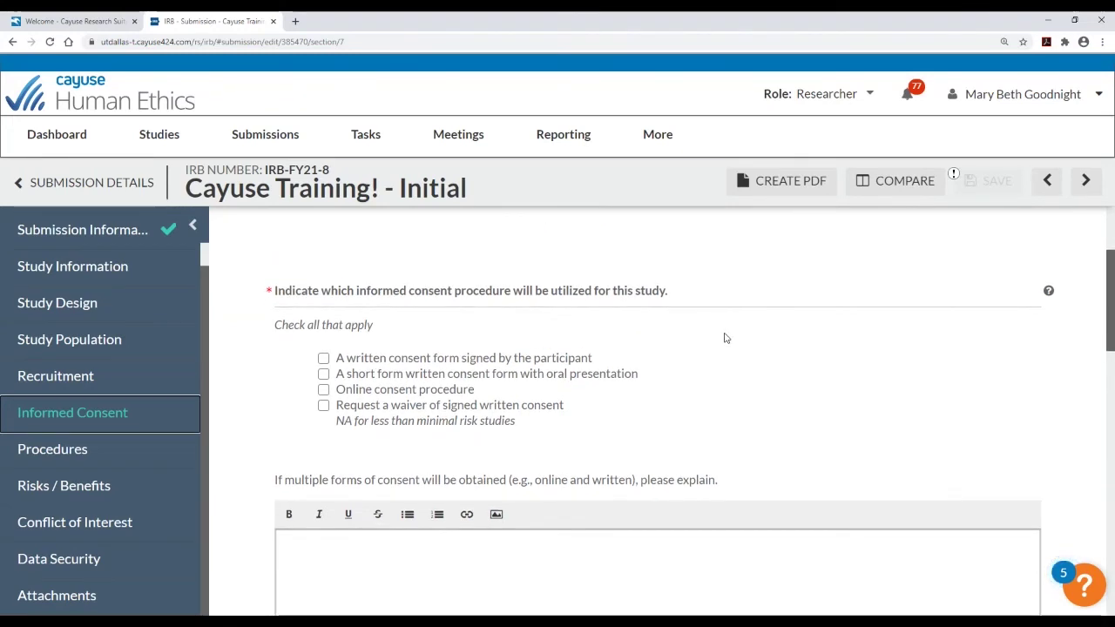
scroll(732, 339, "up", 2)
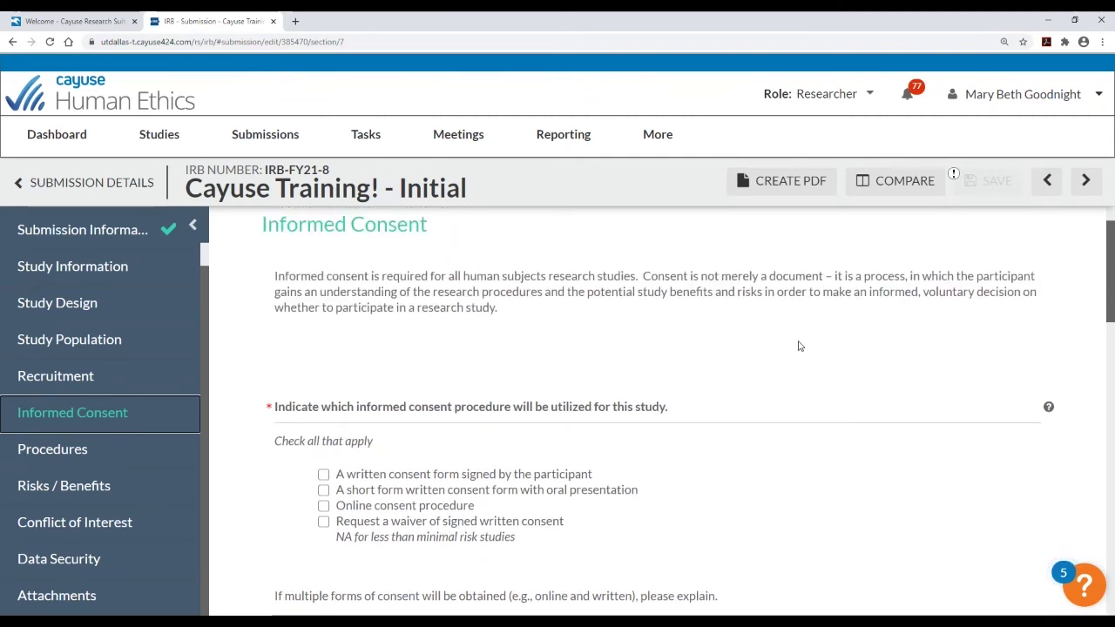
scroll(799, 345, "down", 2)
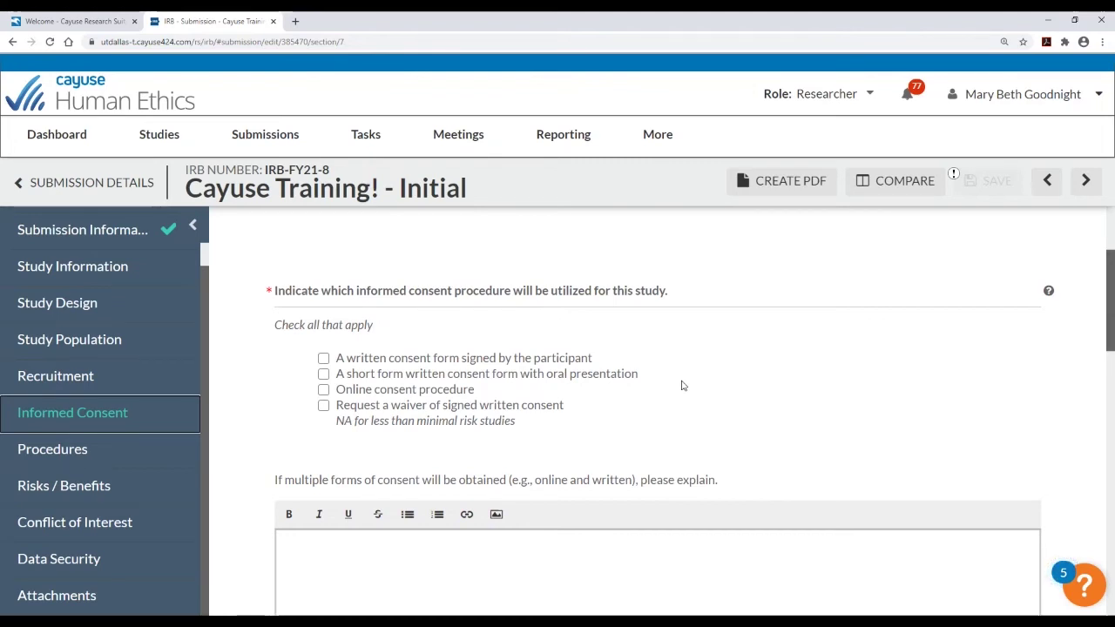
Select Request a waiver of signed written consent, examine the Waiver of Documentation of Consent fields, and clear the selection
left_click(391, 410)
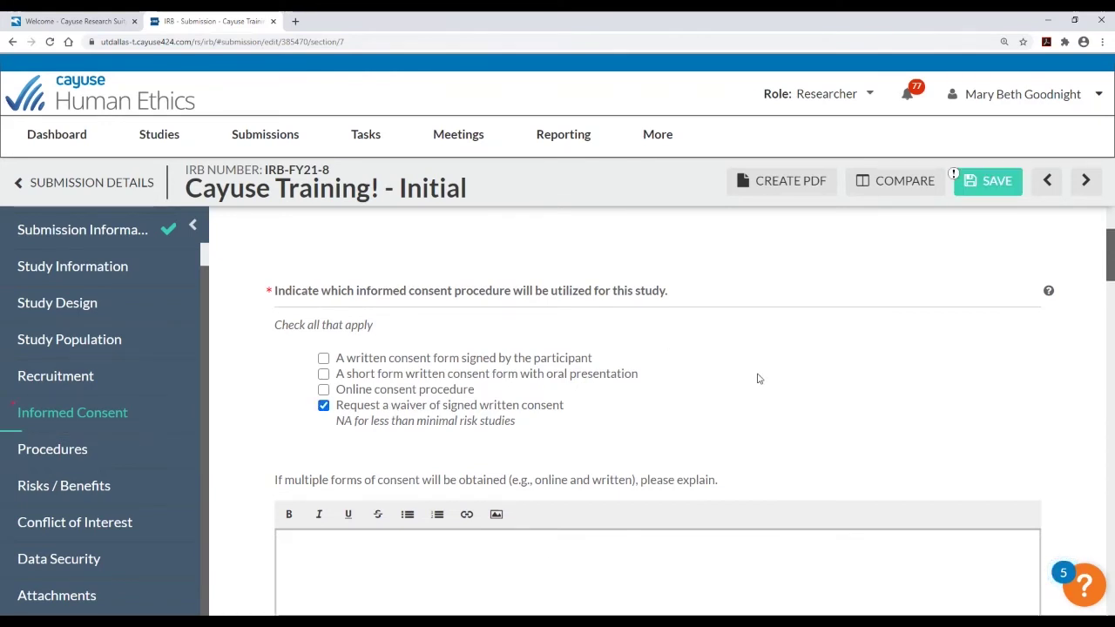
scroll(745, 384, "down", 1)
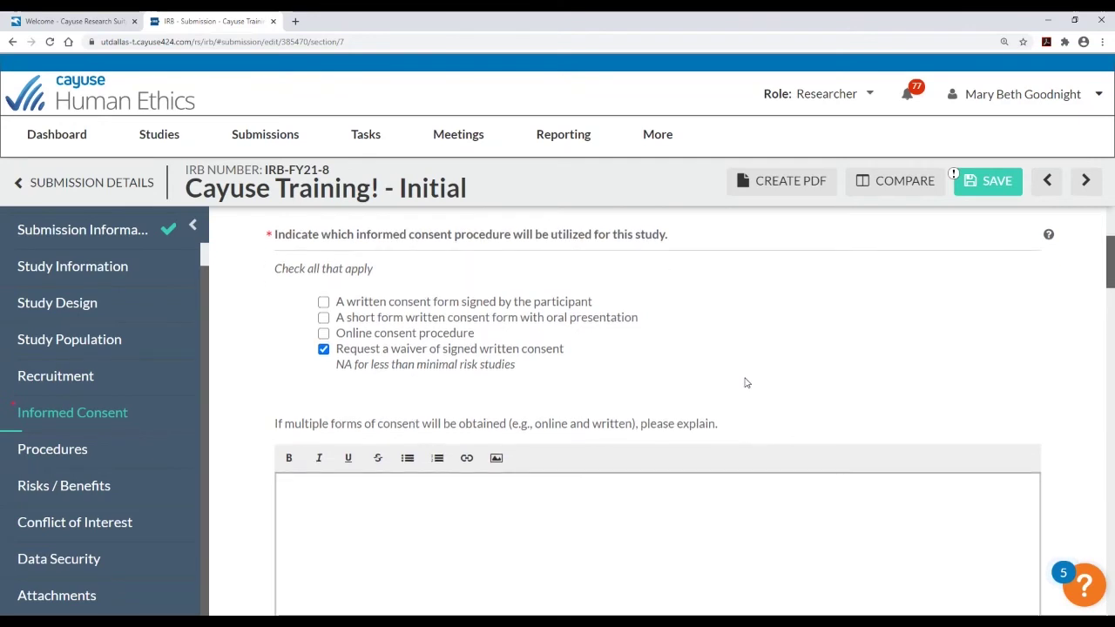
scroll(745, 384, "down", 4)
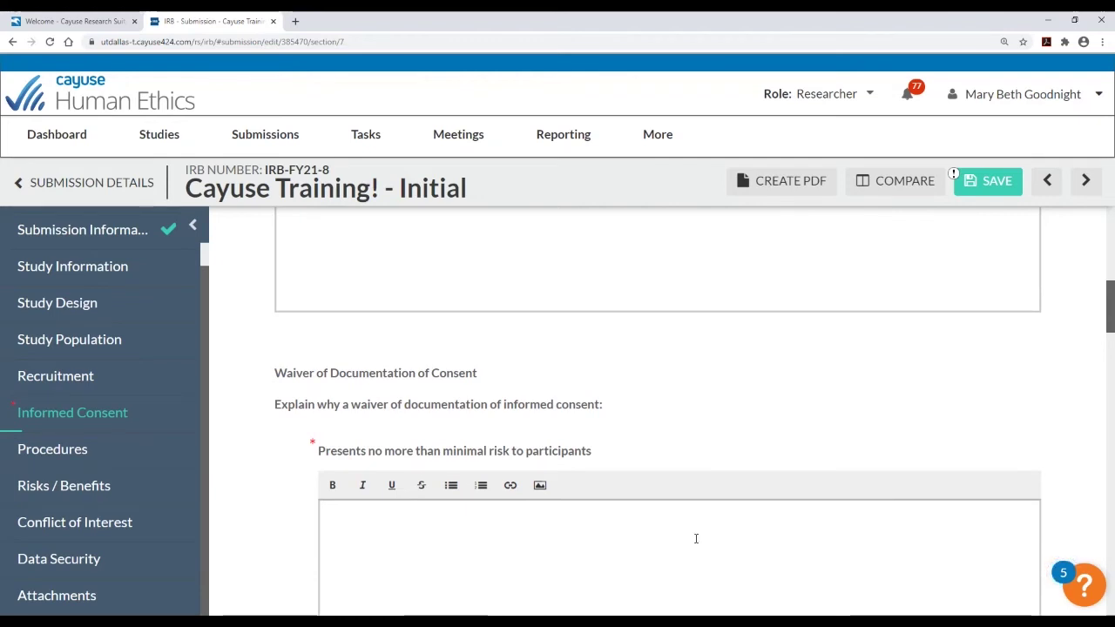
scroll(694, 538, "up", 3)
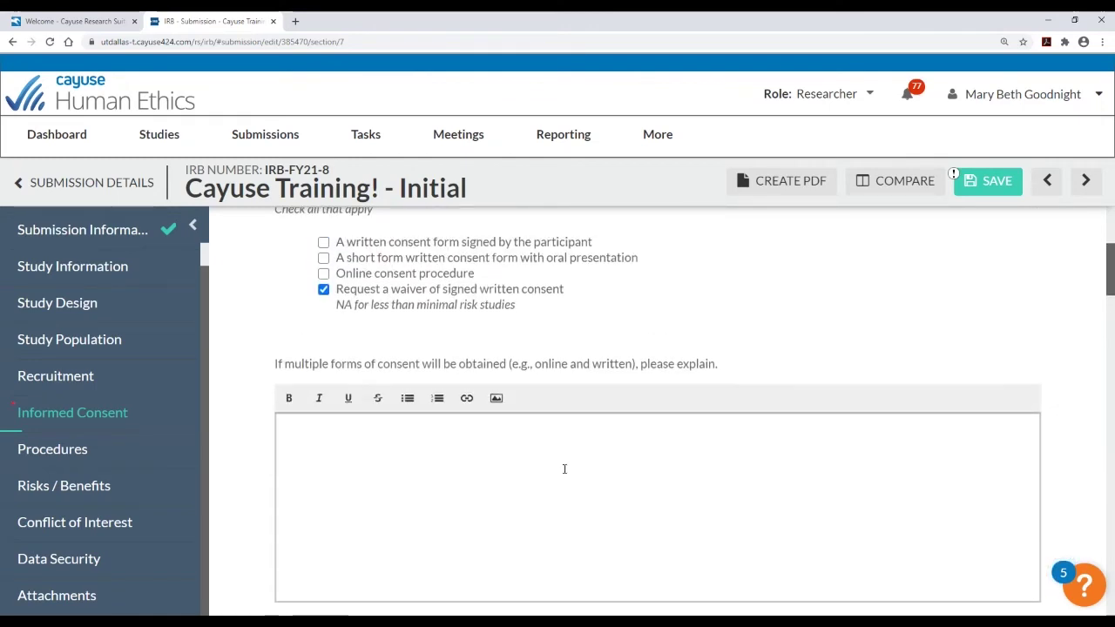
left_click(324, 289)
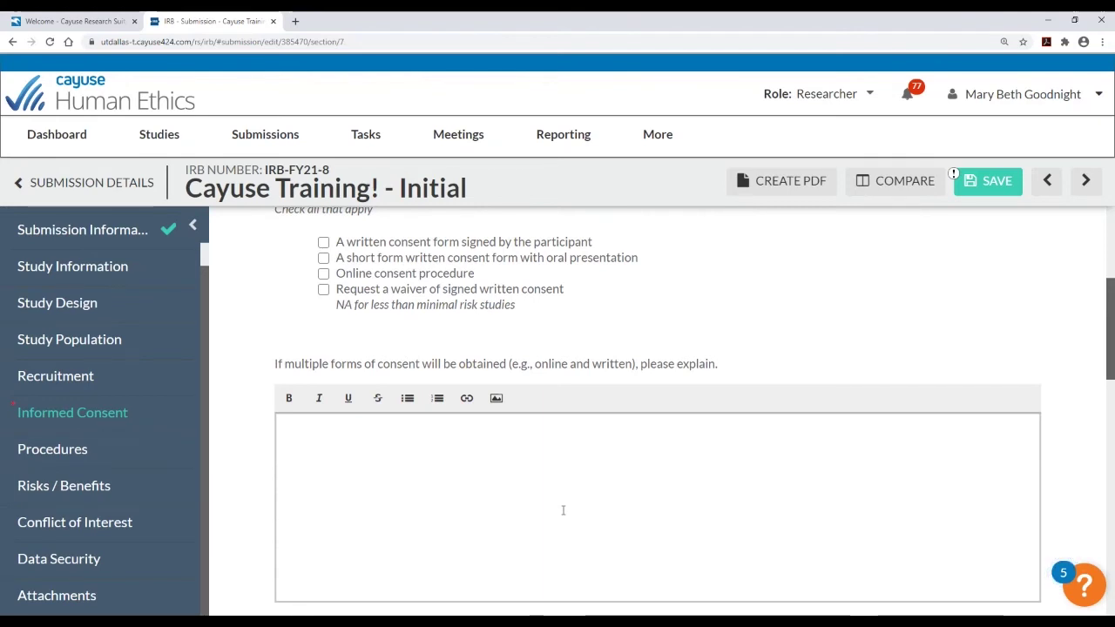
Review the consent form attachment, Consent Procedure and participant understanding questions of the Informed Consent section
scroll(418, 392, "down", 4)
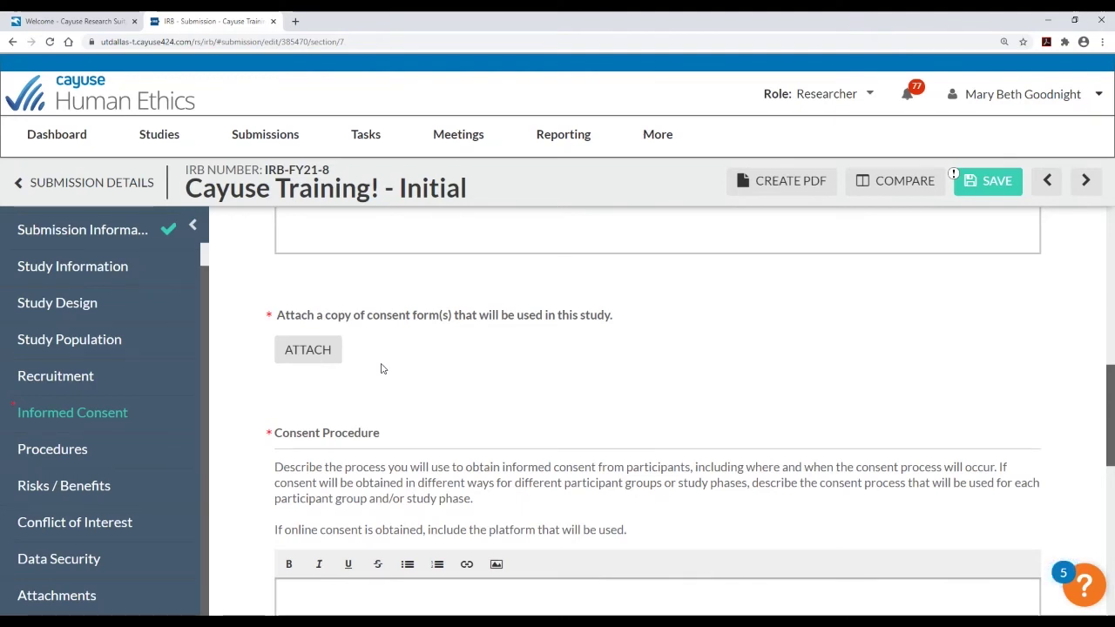
scroll(522, 369, "down", 2)
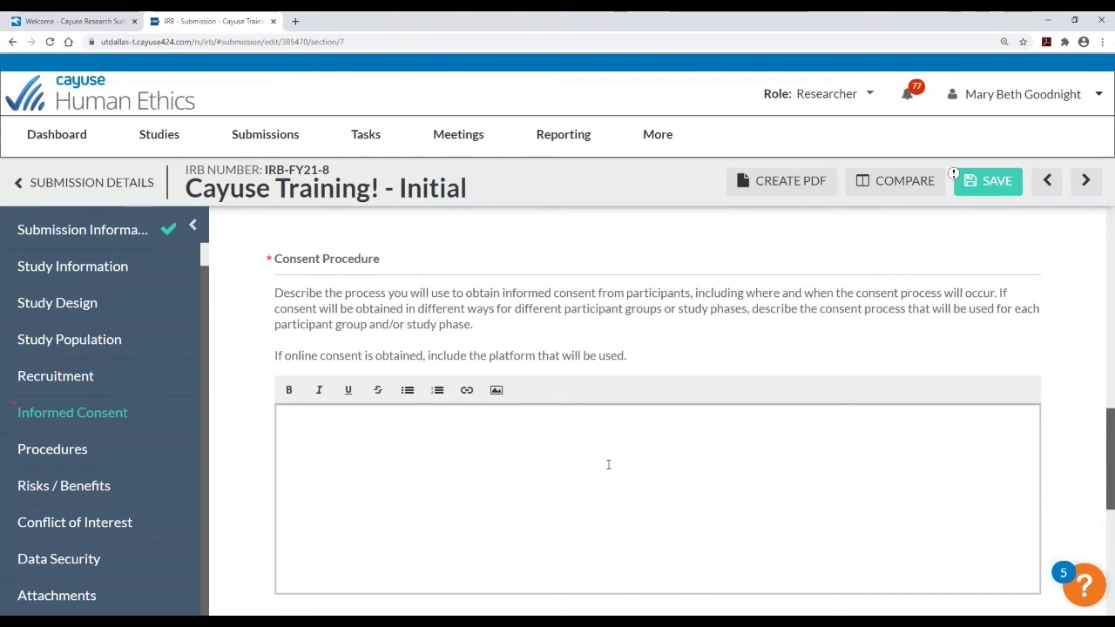
scroll(582, 476, "down", 4)
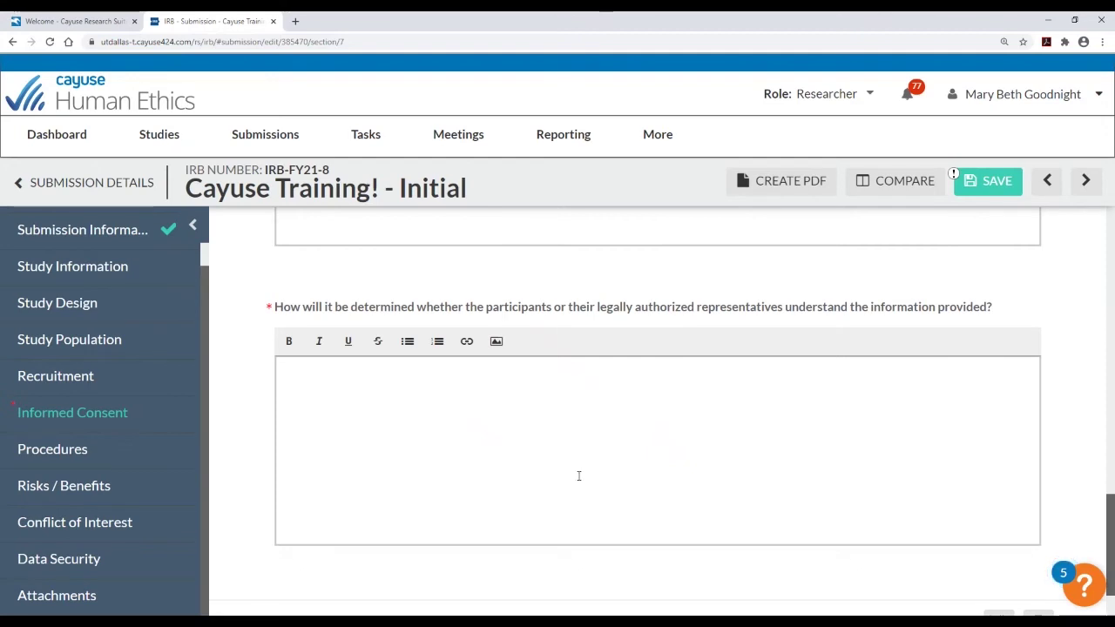
scroll(581, 475, "down", 1)
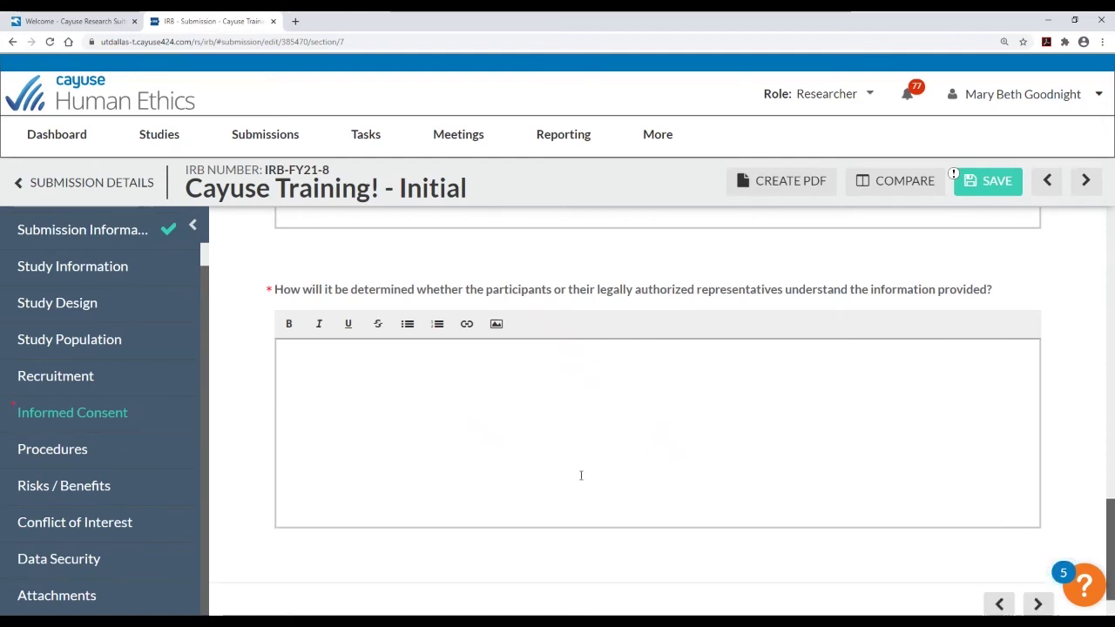
scroll(581, 475, "down", 1)
scroll(581, 475, "up", 1)
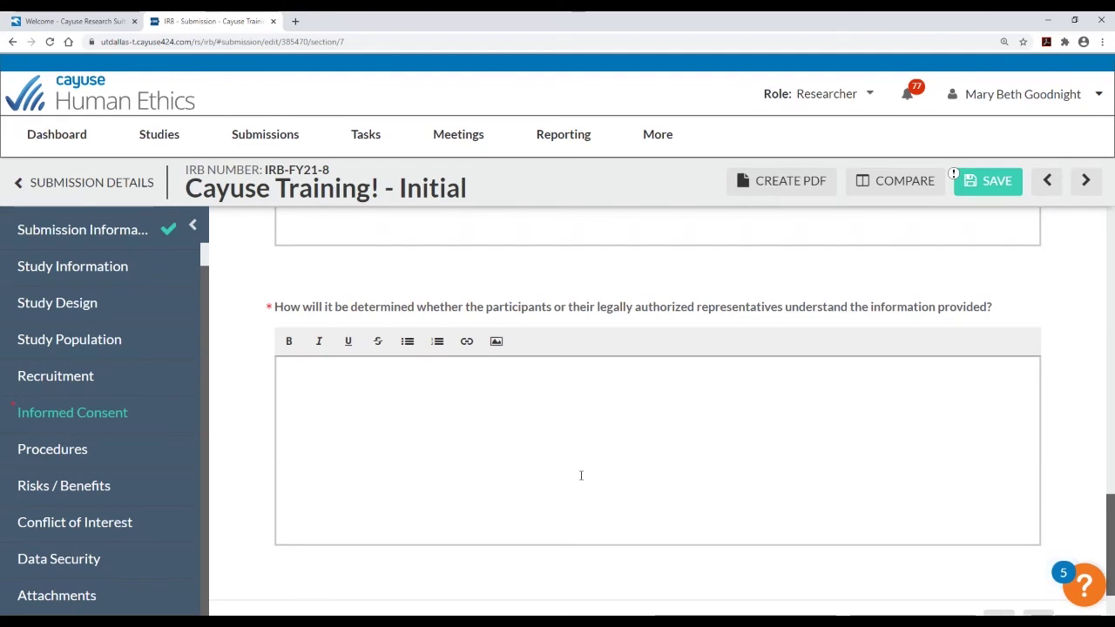
scroll(563, 476, "down", 1)
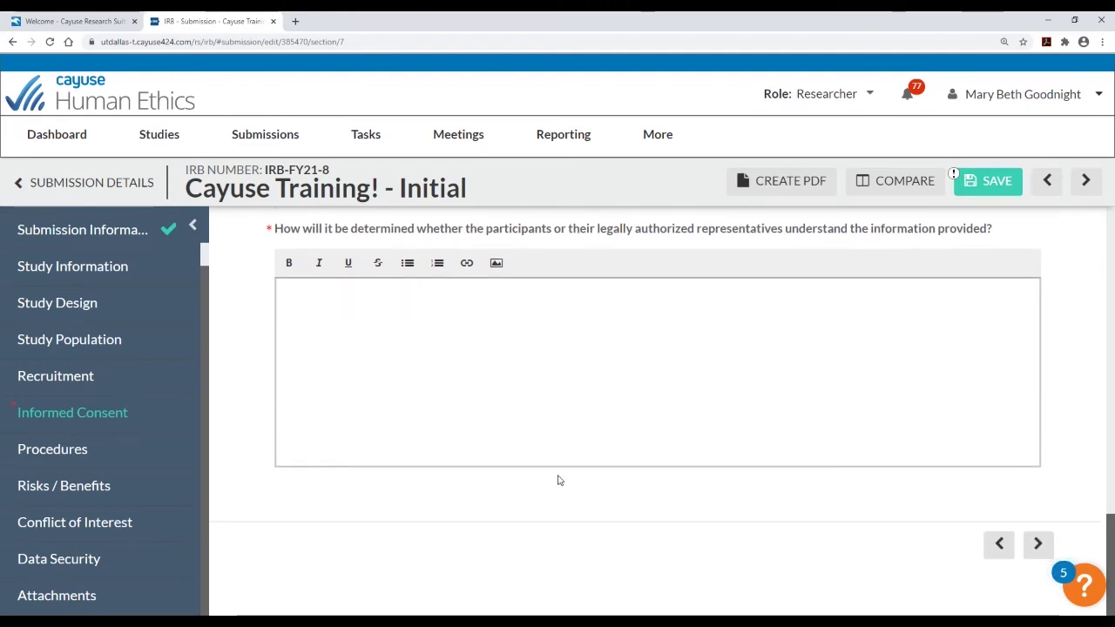
Open the Procedures section, review the research methods, and set procedures to Both virtual (or online) and in-person procedures are involved
left_click(128, 446)
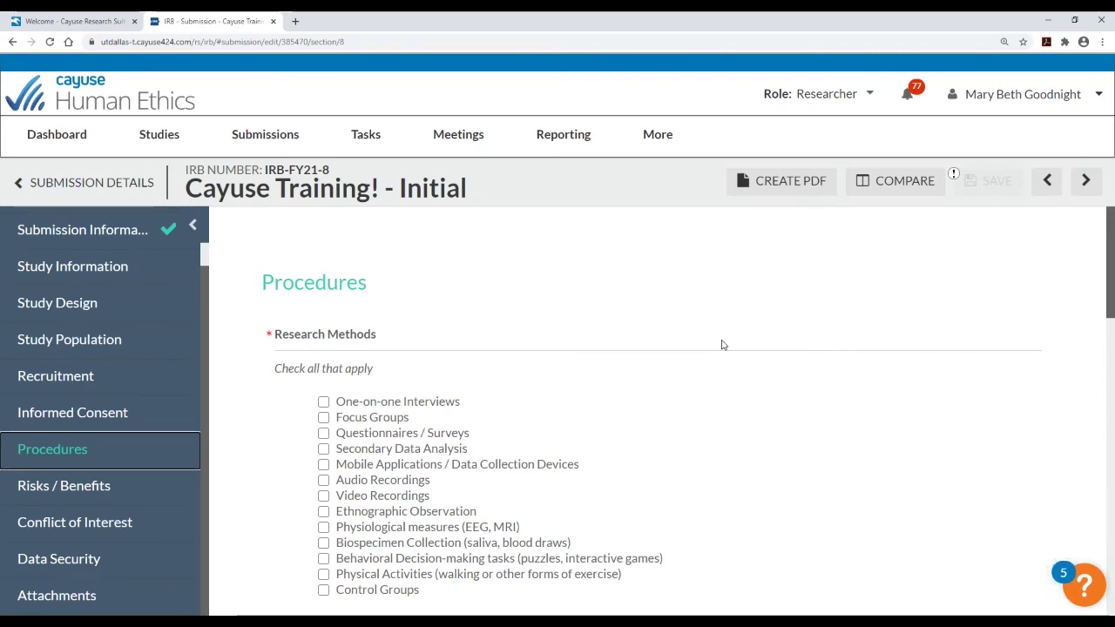
scroll(721, 345, "down", 2)
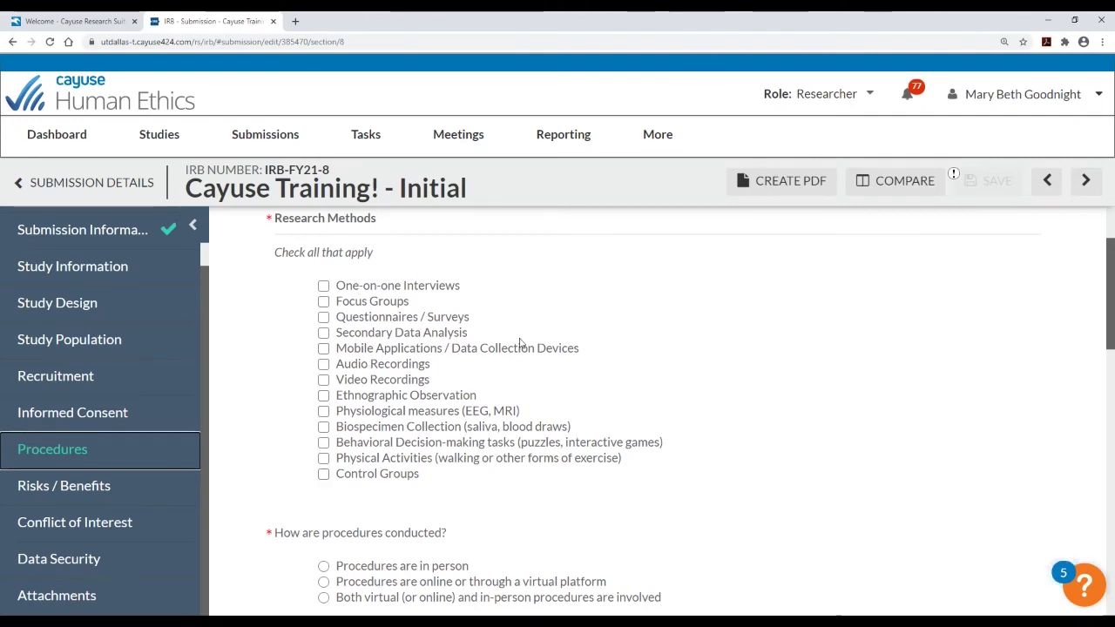
scroll(576, 341, "down", 1)
scroll(576, 341, "down", 2)
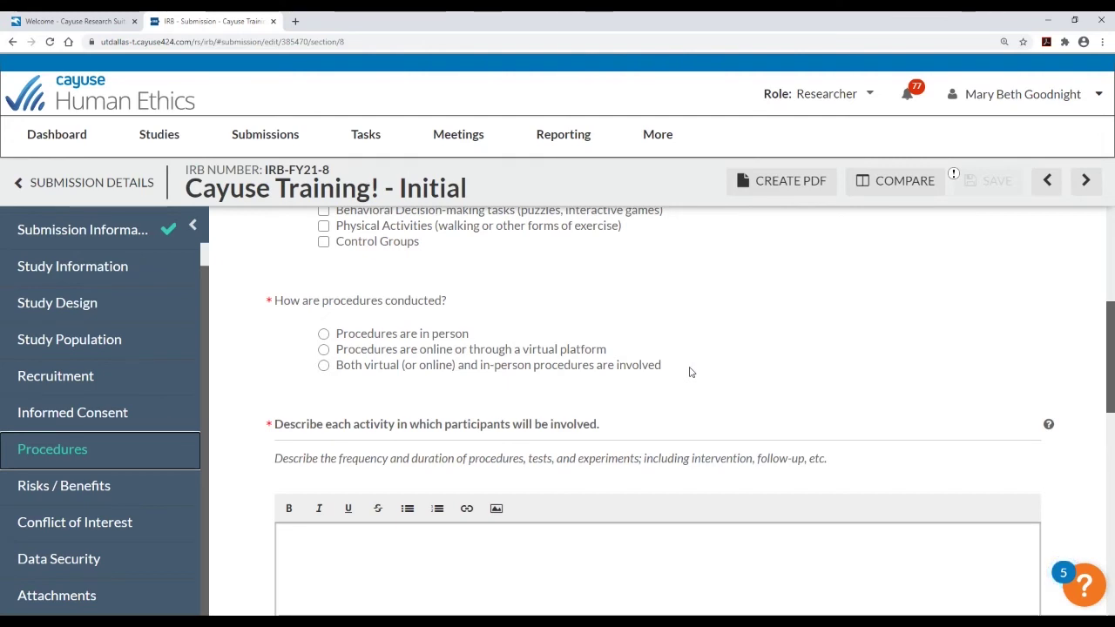
left_click(467, 369)
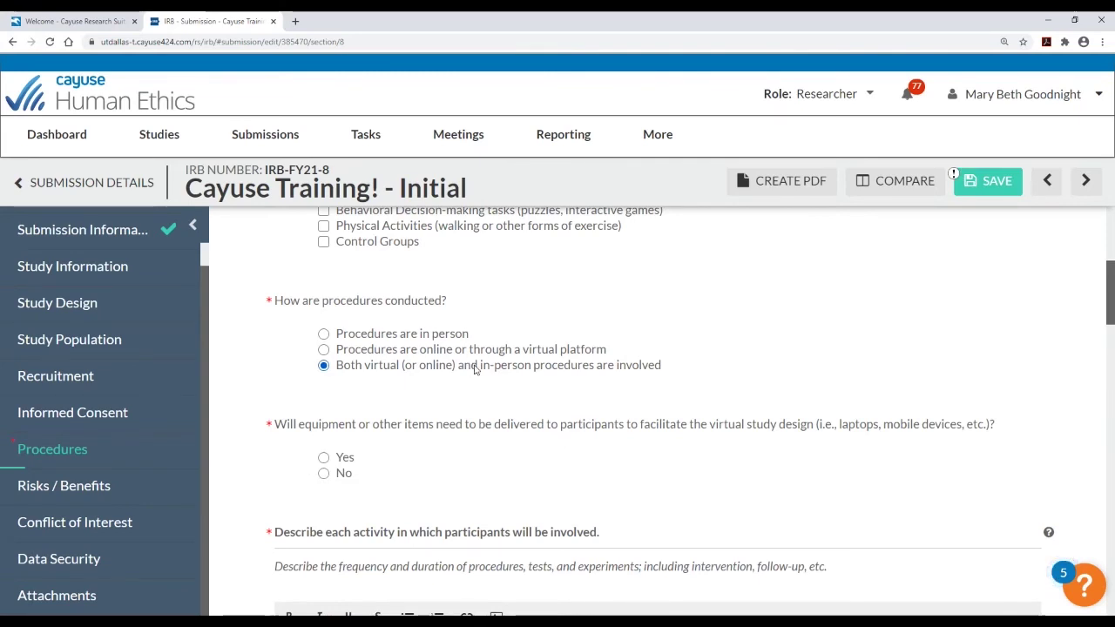
Review the Procedures questions on equipment delivery, participant activities, in-person procedures, laboratory entry, site cleaning and study instruments
scroll(497, 418, "down", 1)
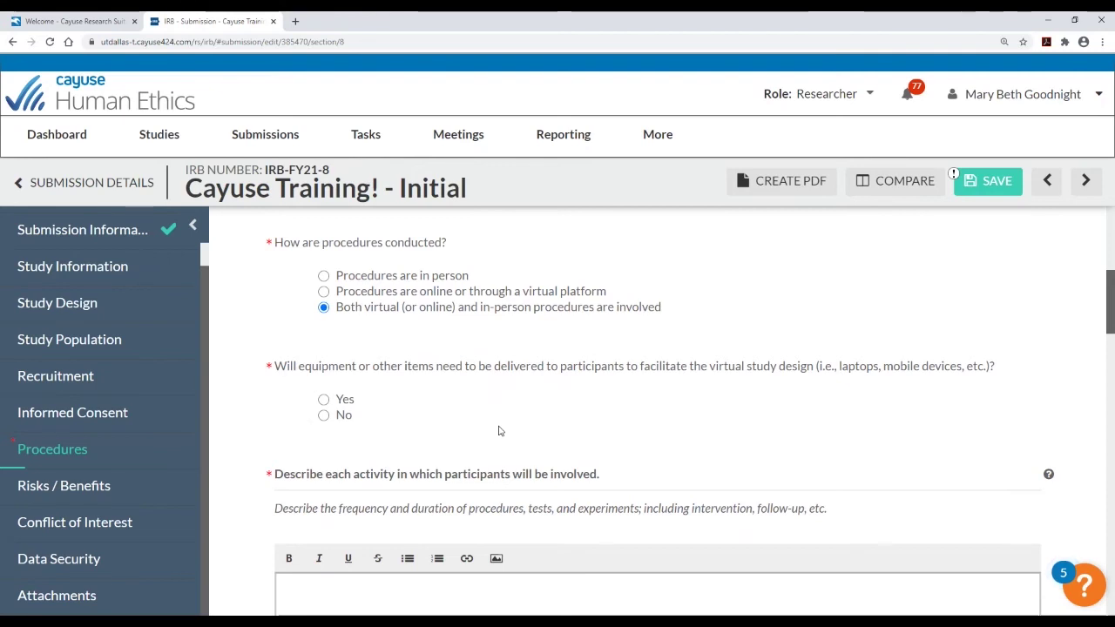
scroll(422, 344, "down", 1)
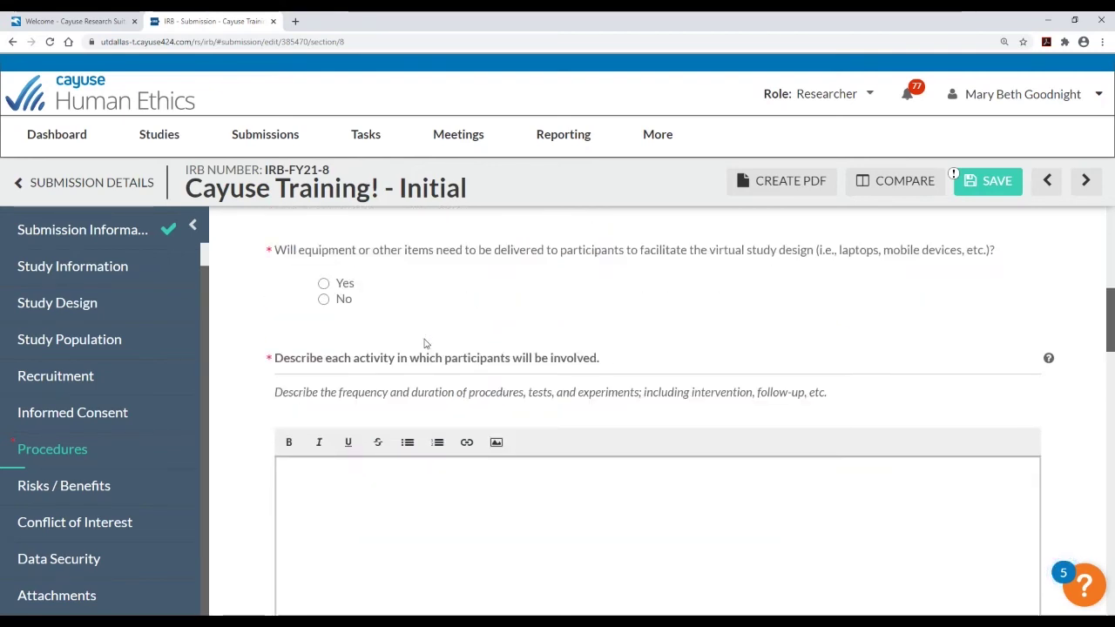
scroll(429, 366, "down", 1)
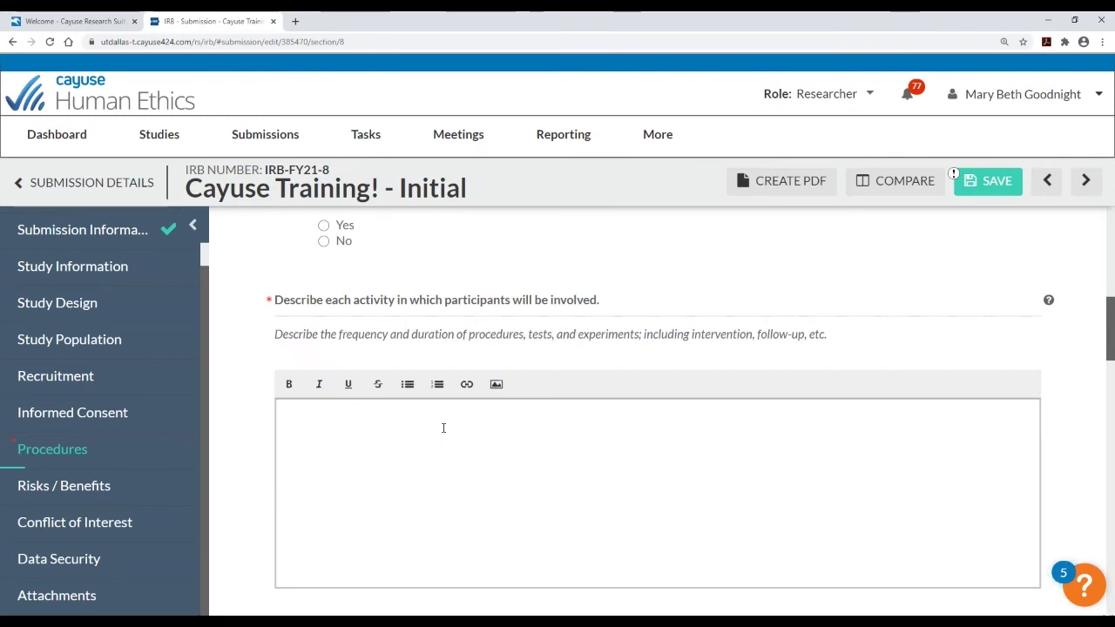
scroll(443, 427, "down", 3)
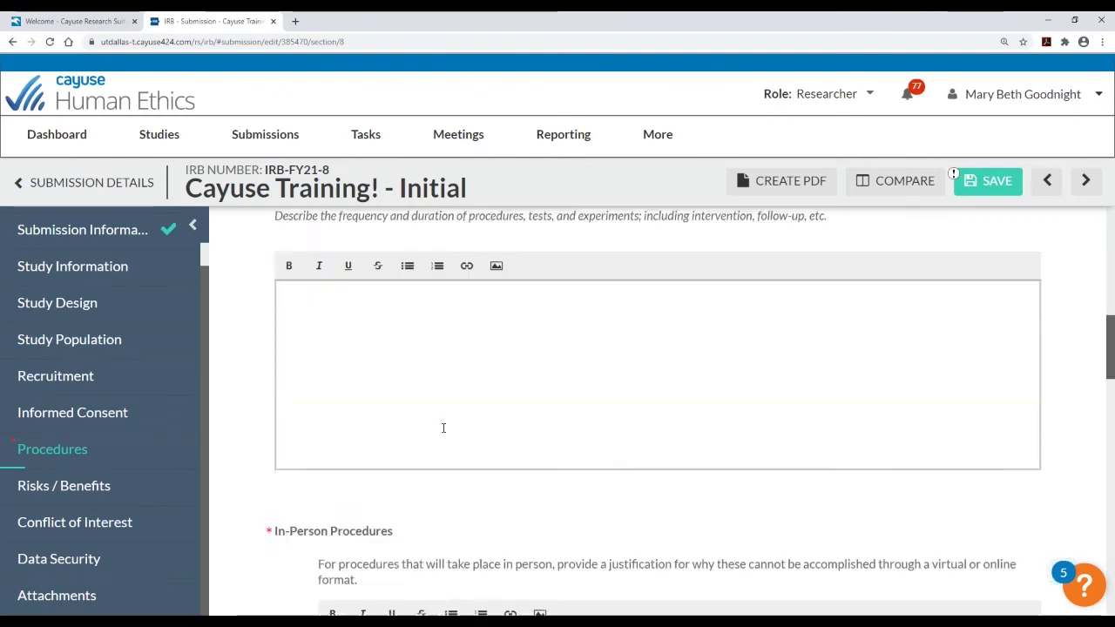
scroll(259, 408, "down", 1)
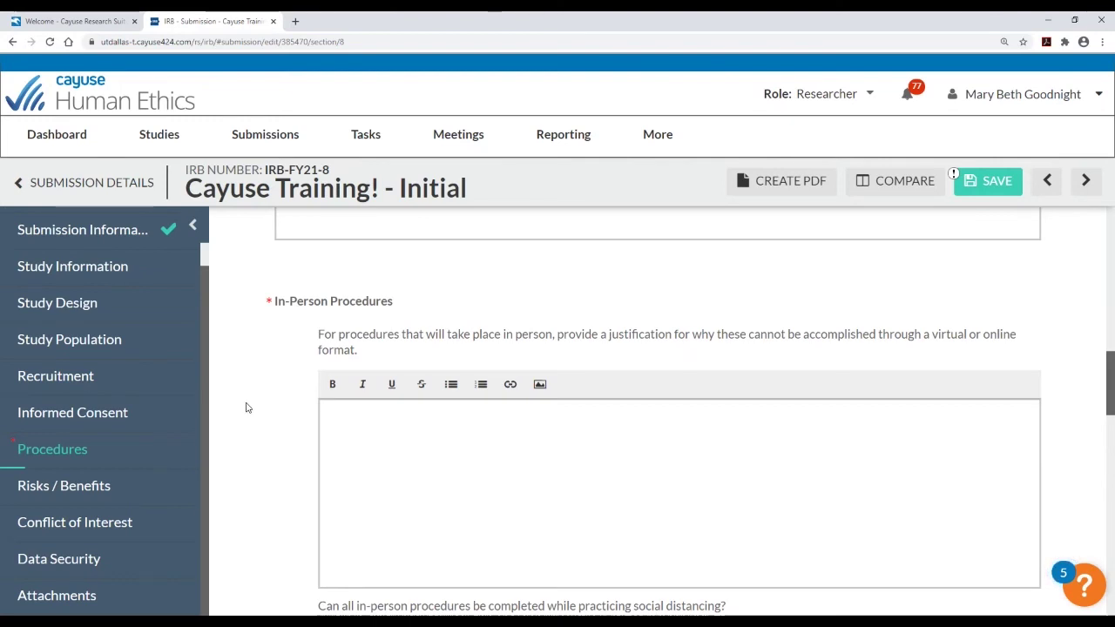
scroll(259, 366, "down", 2)
scroll(259, 366, "down", 1)
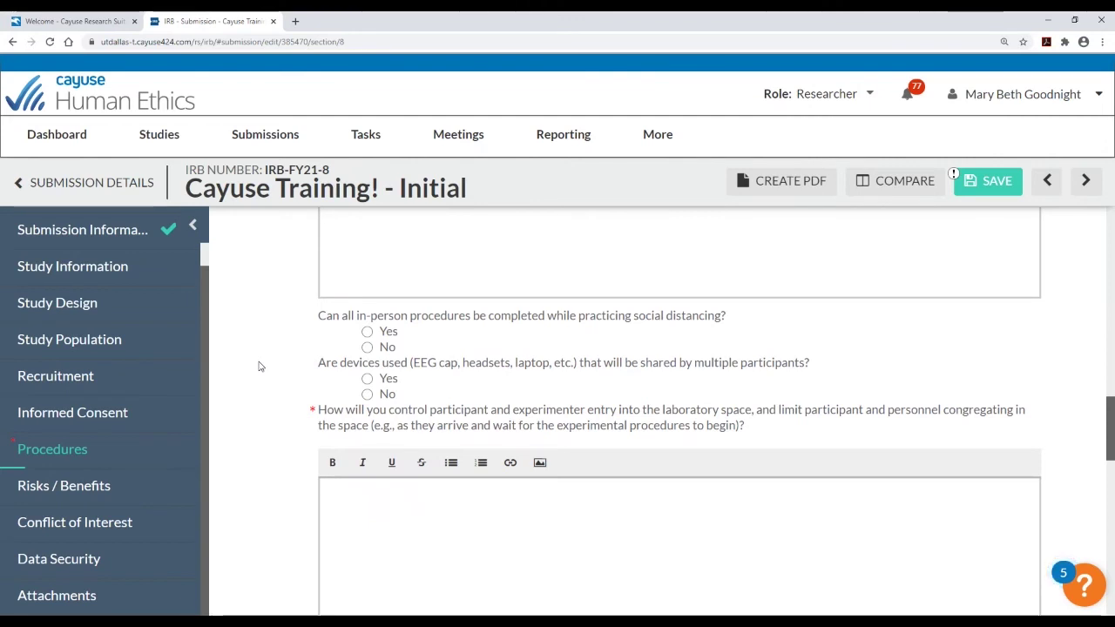
scroll(259, 366, "down", 3)
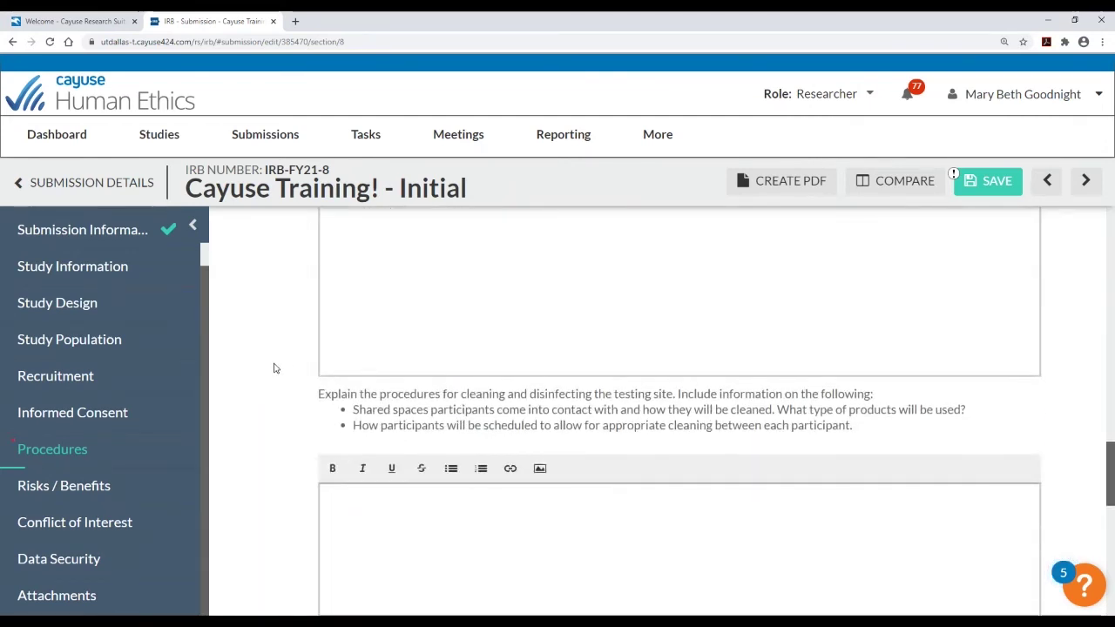
scroll(271, 369, "down", 1)
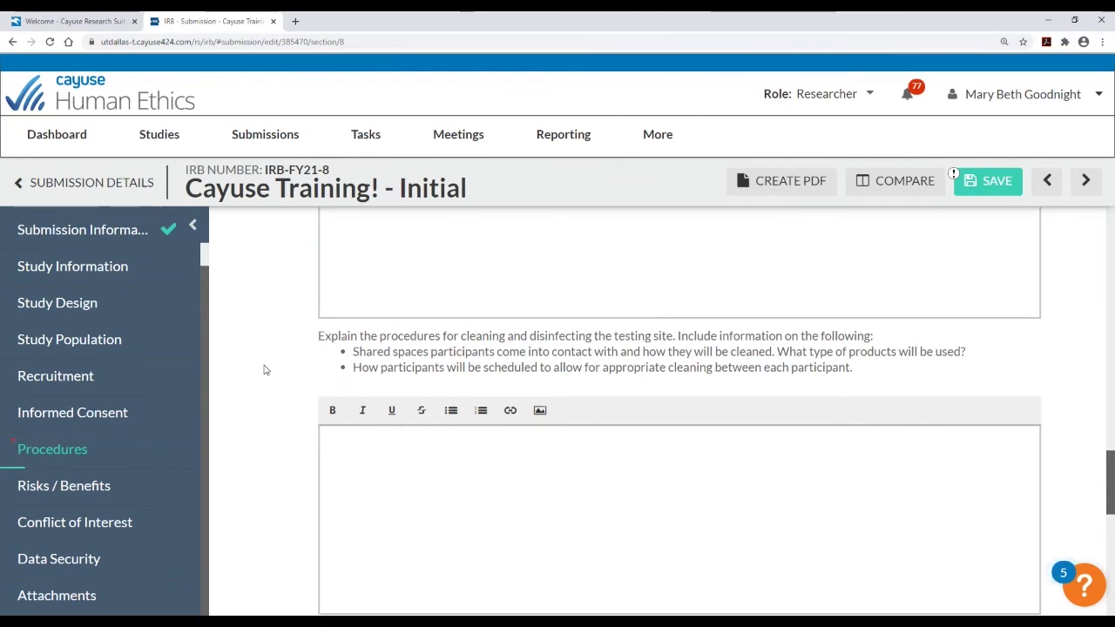
scroll(266, 369, "down", 5)
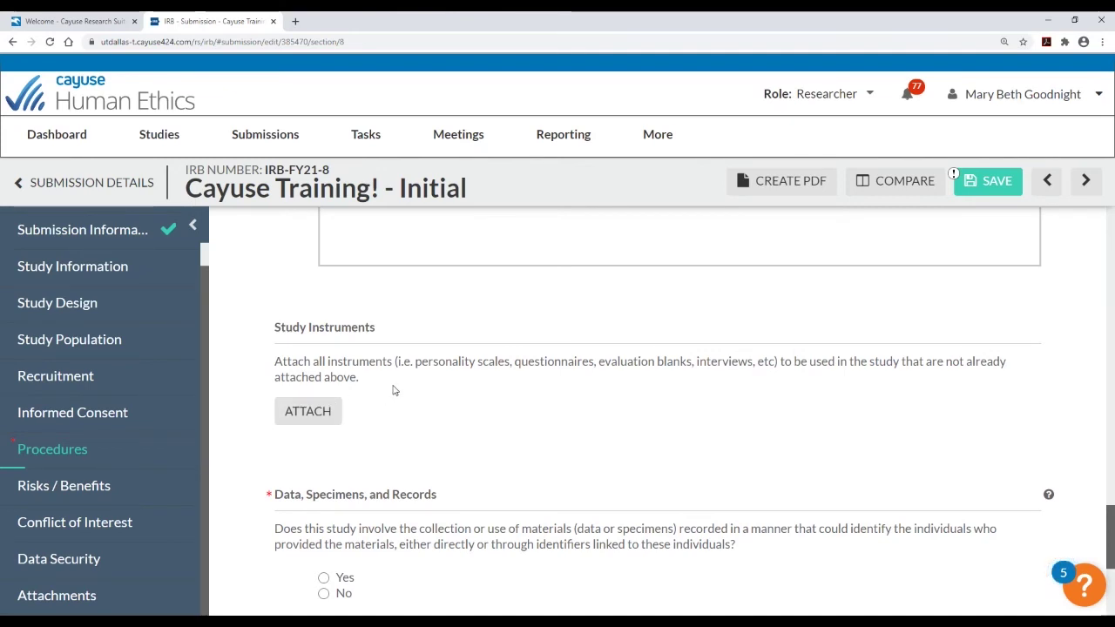
Answer Yes to collecting or using individually identifiable materials under Data, Specimens, and Records, and review the identifiers question
scroll(401, 388, "down", 2)
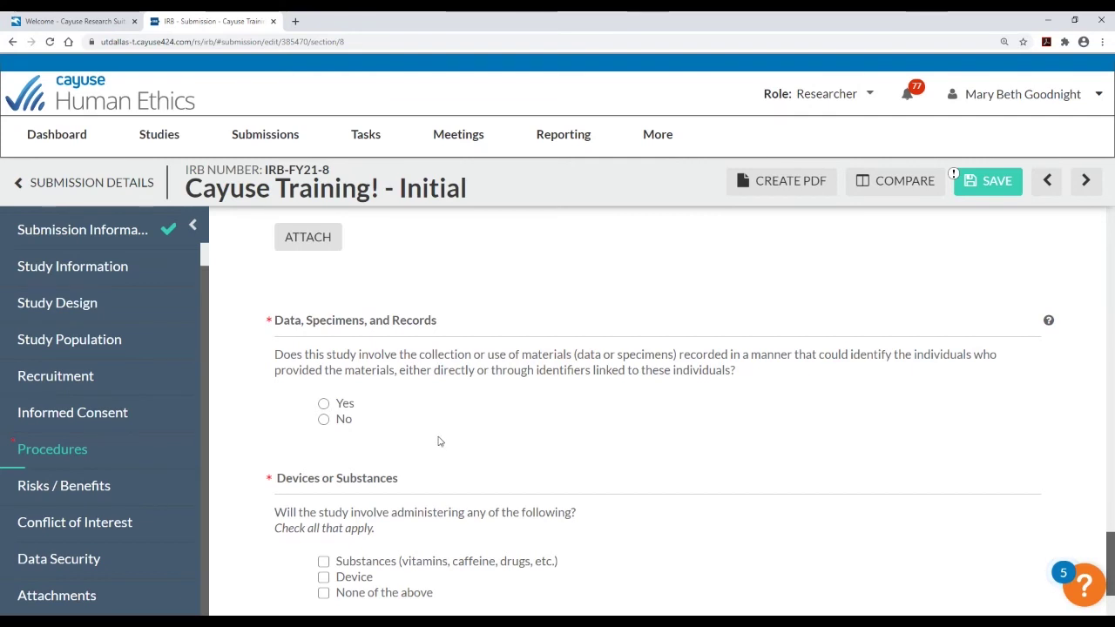
scroll(392, 401, "down", 1)
left_click(324, 346)
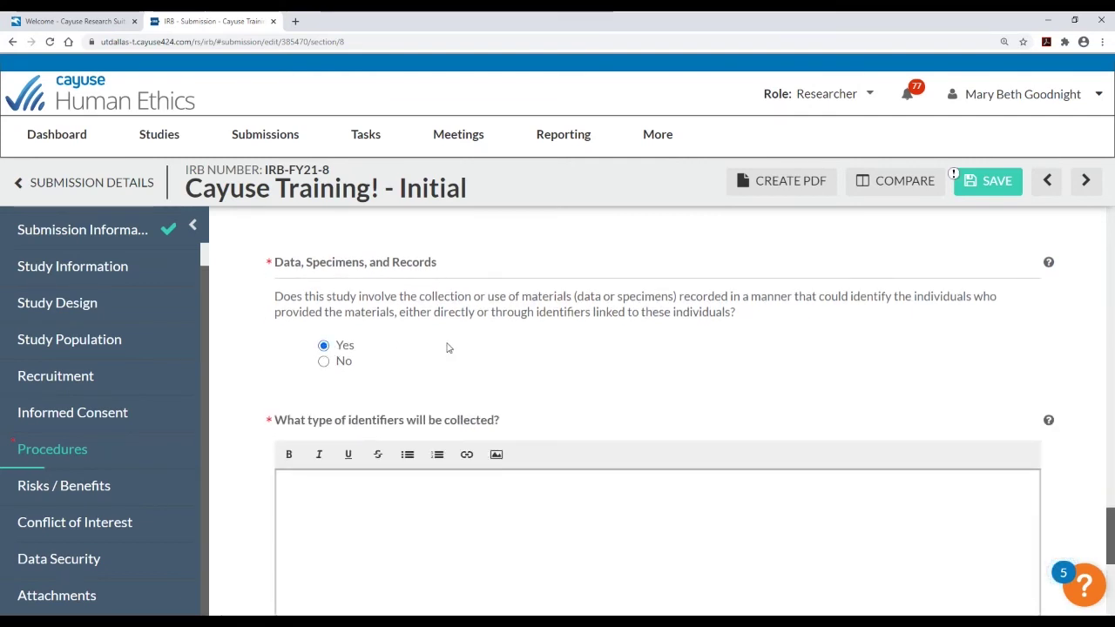
scroll(457, 342, "down", 1)
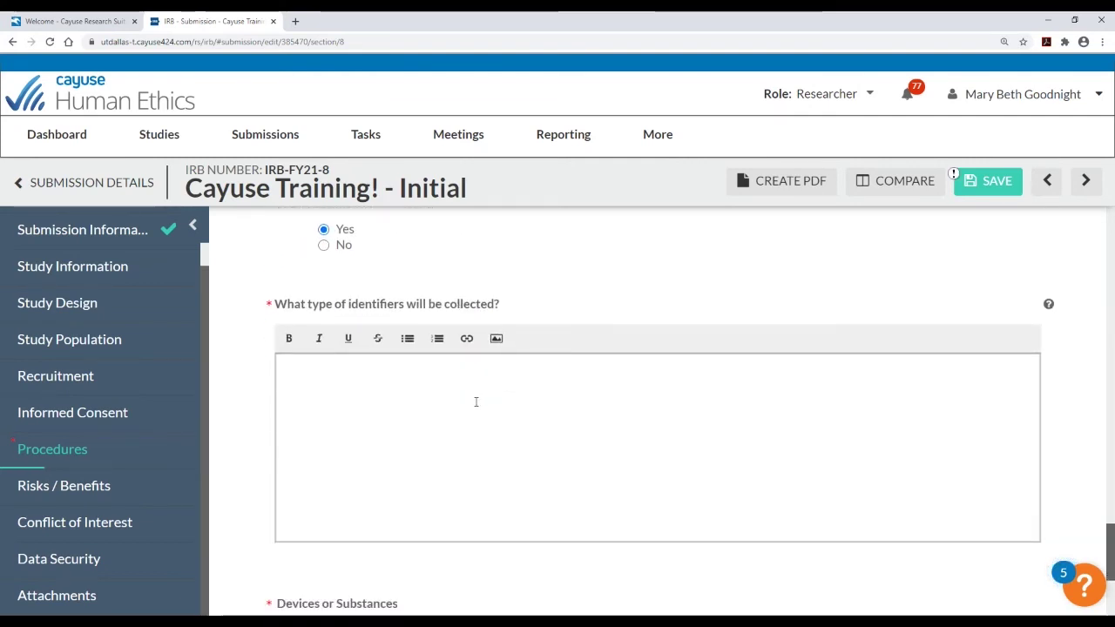
Select Device under Devices or Substances, examine the device name, manufacturer and documentation fields, and clear the selection
scroll(475, 402, "down", 3)
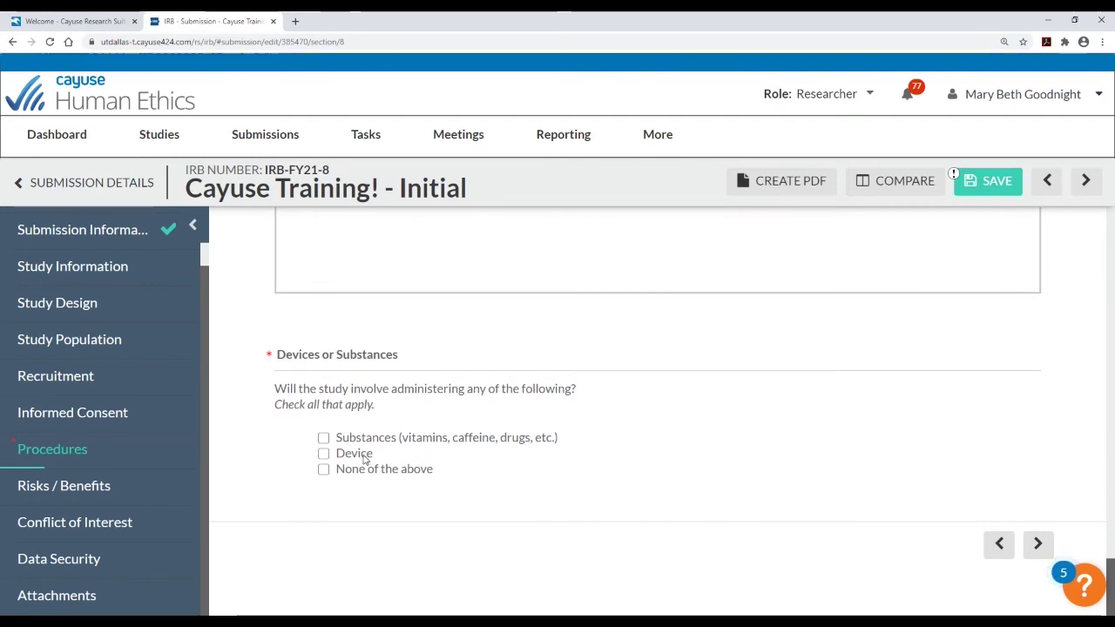
left_click(323, 453)
scroll(691, 361, "down", 1)
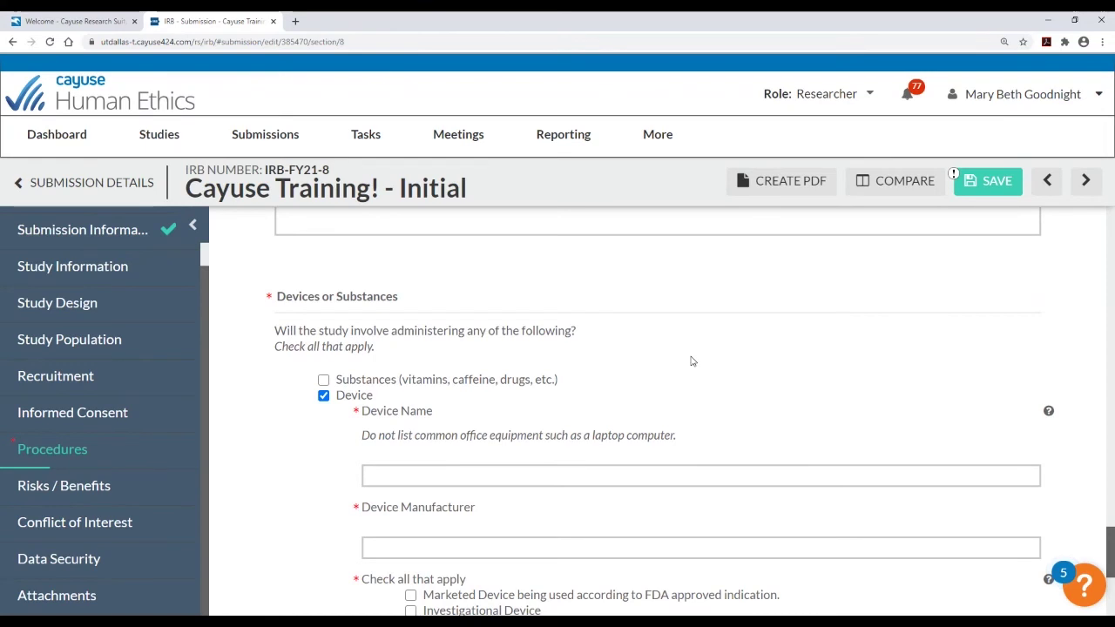
scroll(693, 359, "down", 2)
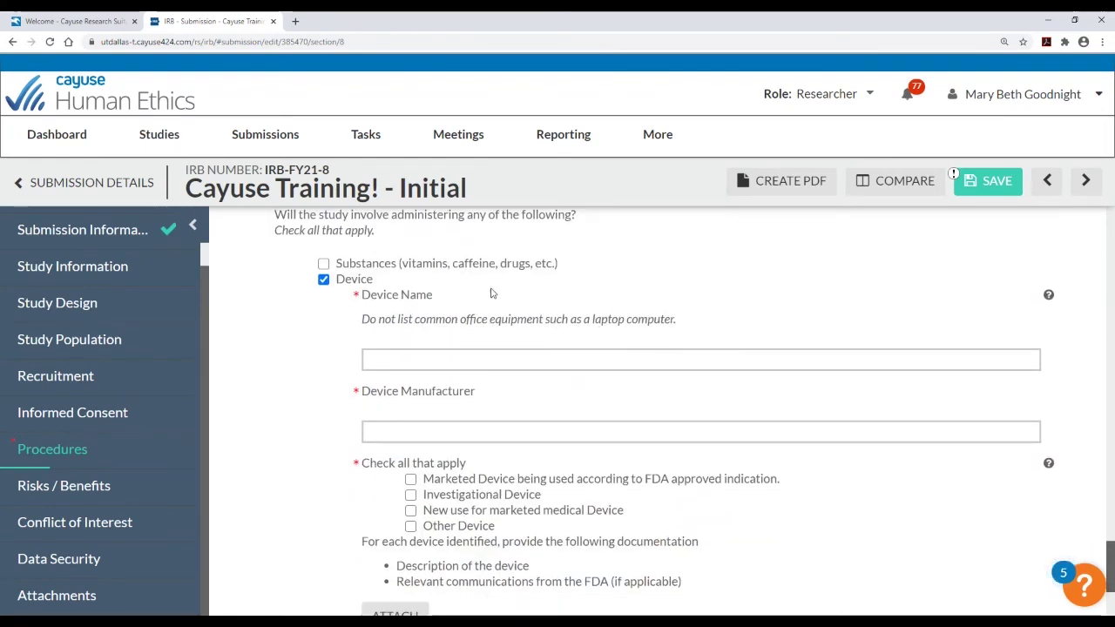
left_click(324, 280)
left_click(323, 469)
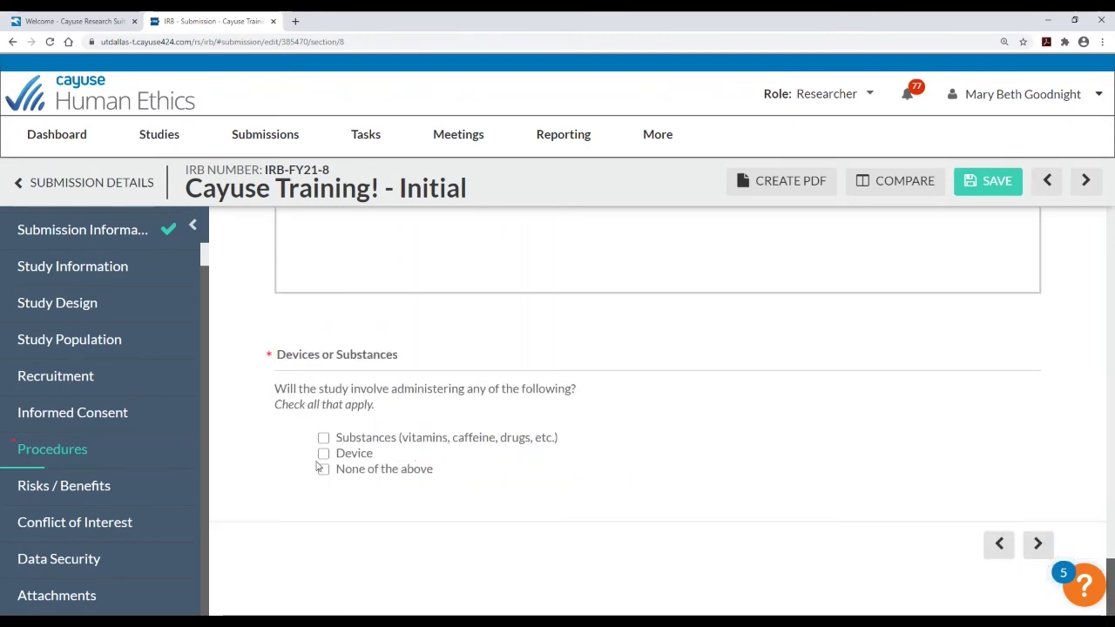
Open the Risks / Benefits section, set the level of risk to Minimal Risk, and review the Potential Risks fields
left_click(108, 490)
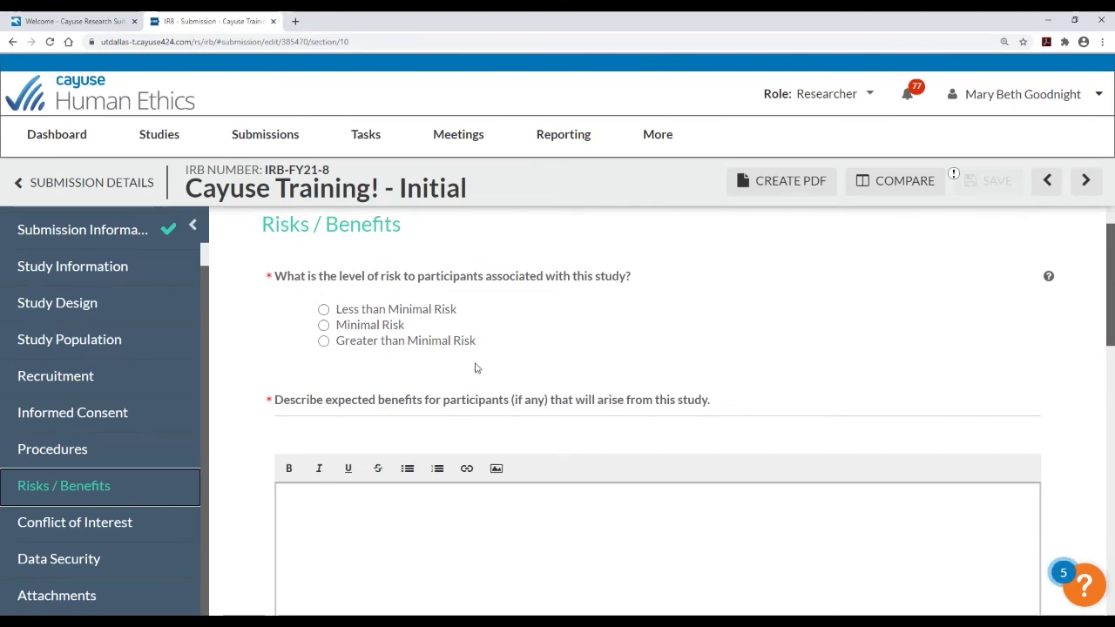
left_click(389, 327)
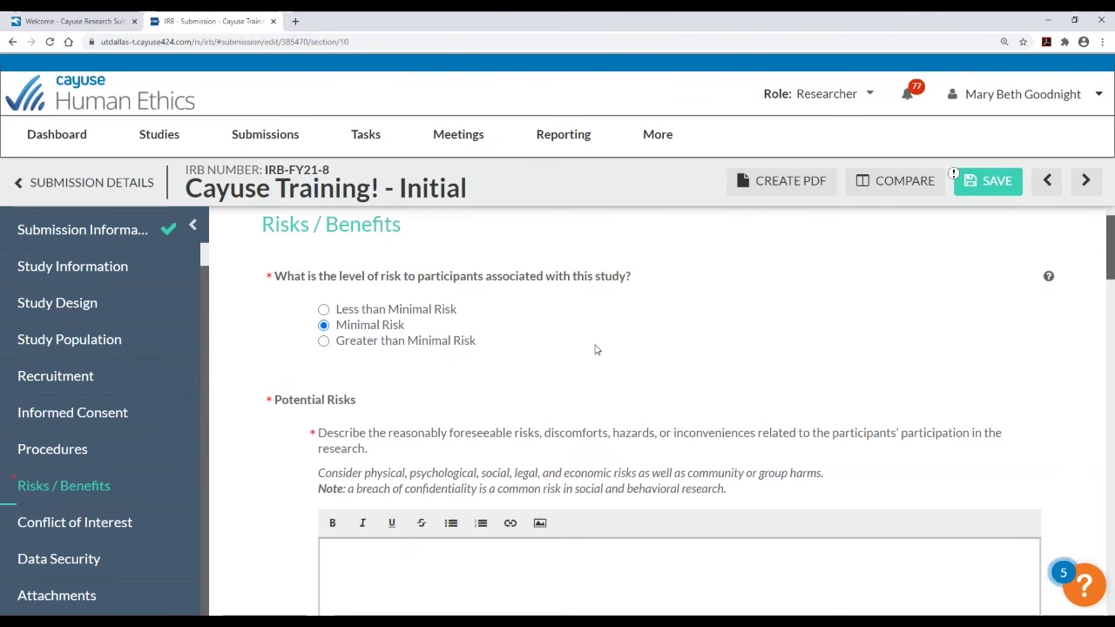
scroll(599, 347, "down", 2)
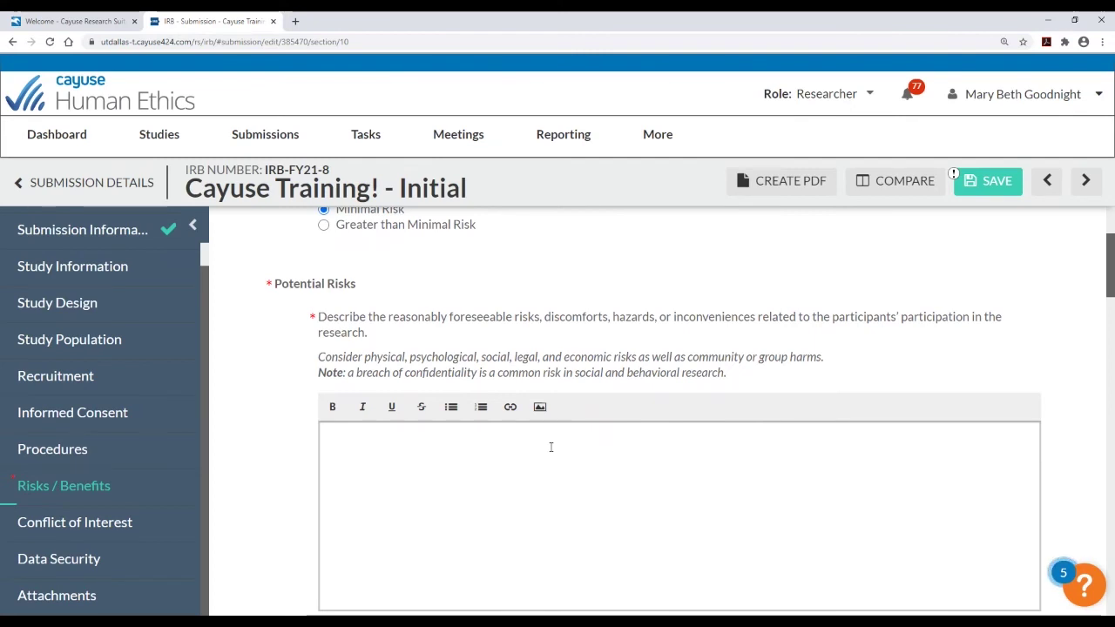
scroll(550, 447, "down", 3)
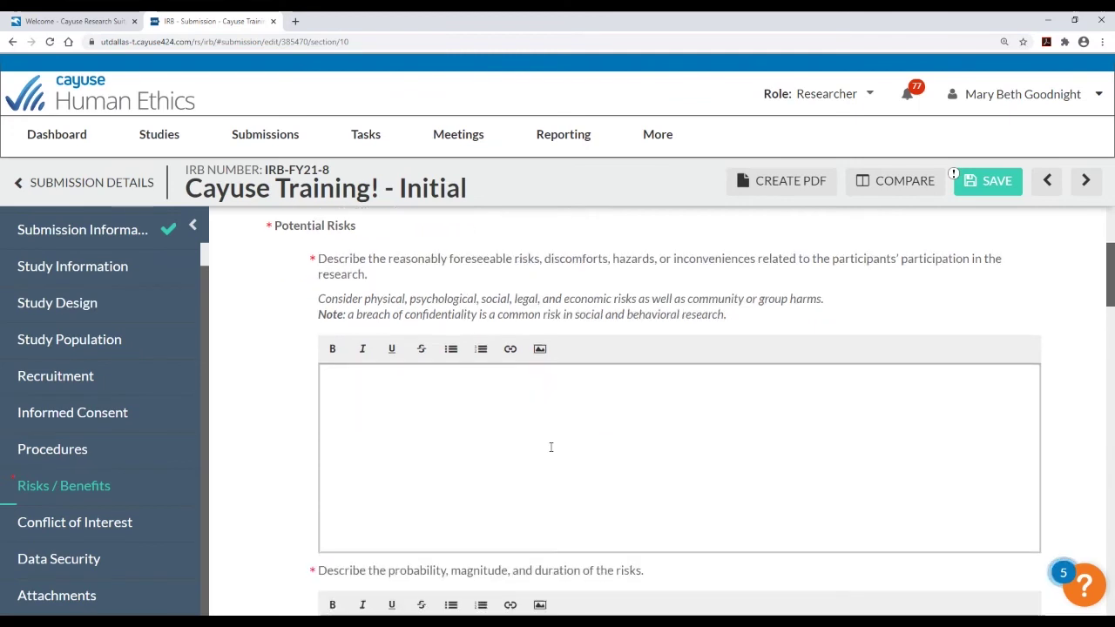
scroll(551, 447, "down", 1)
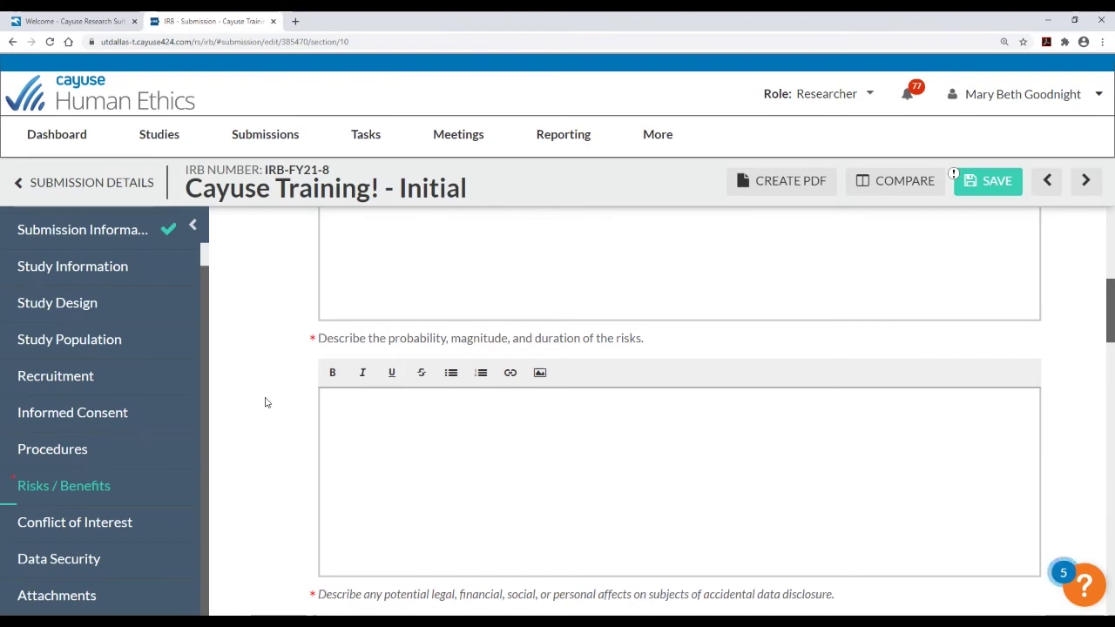
scroll(266, 403, "down", 3)
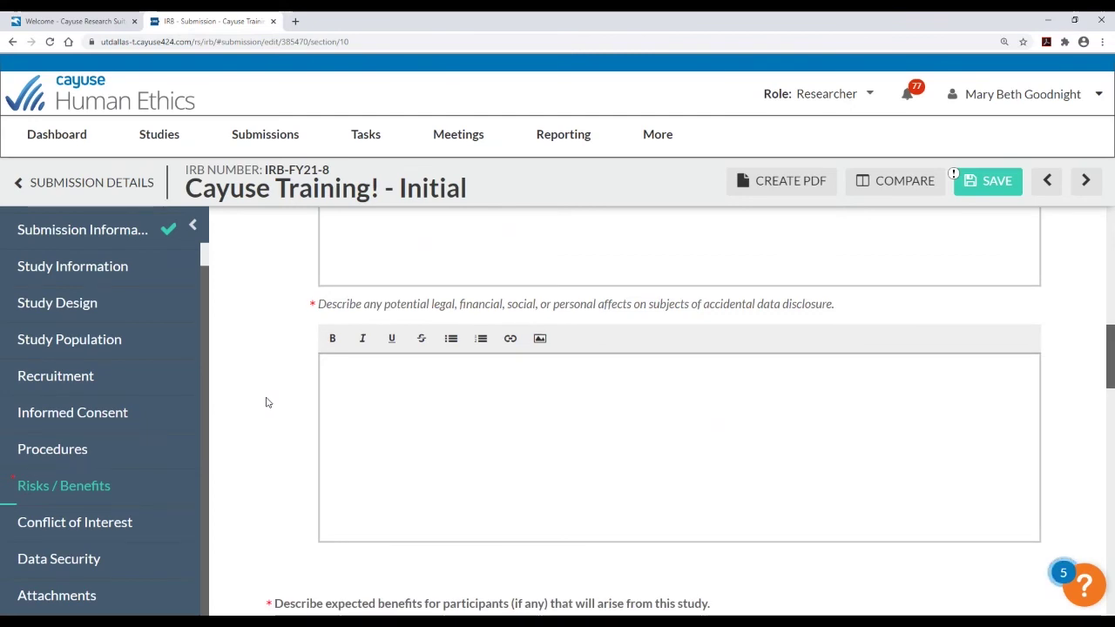
Answer Yes to using incomplete disclosure or deception in the study, and review the deceptive activities and participant debriefing fields
scroll(268, 402, "down", 4)
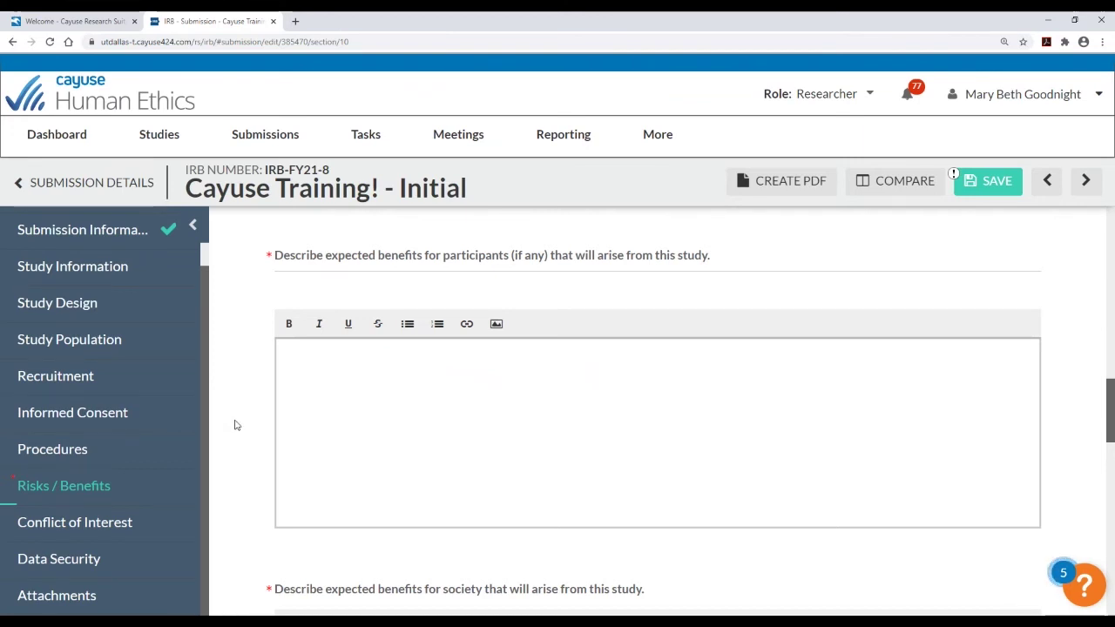
scroll(235, 427, "down", 6)
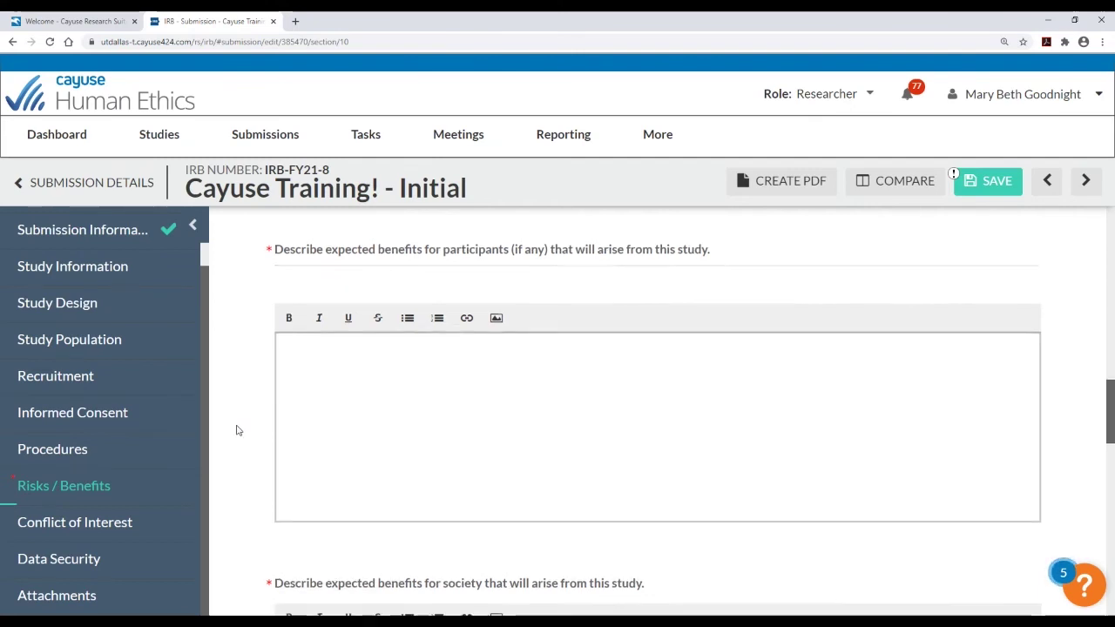
scroll(238, 431, "down", 1)
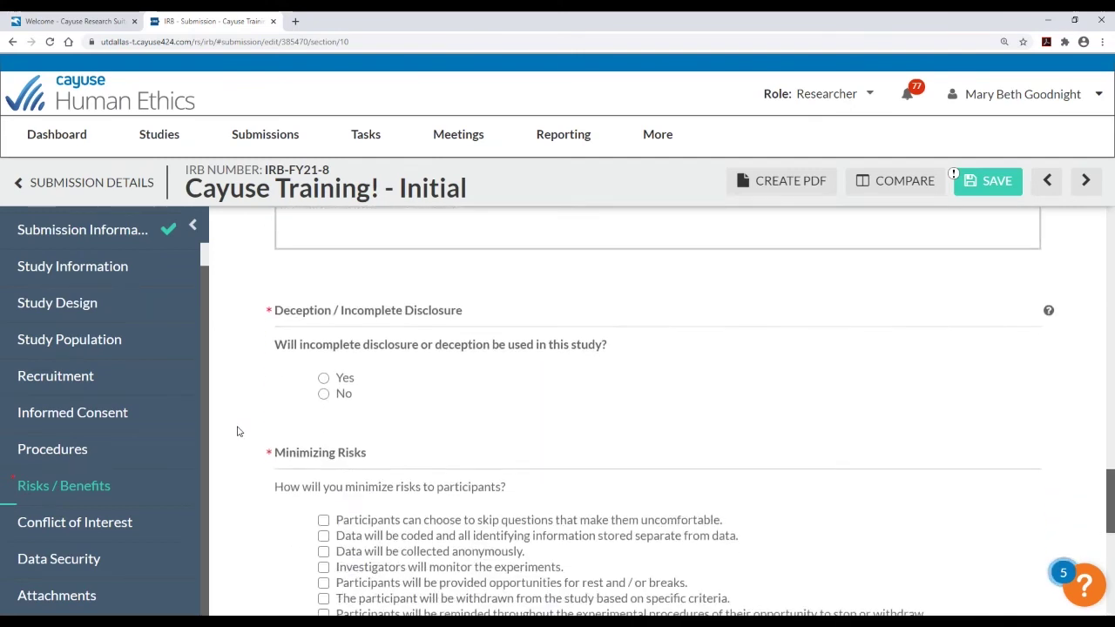
scroll(238, 431, "down", 1)
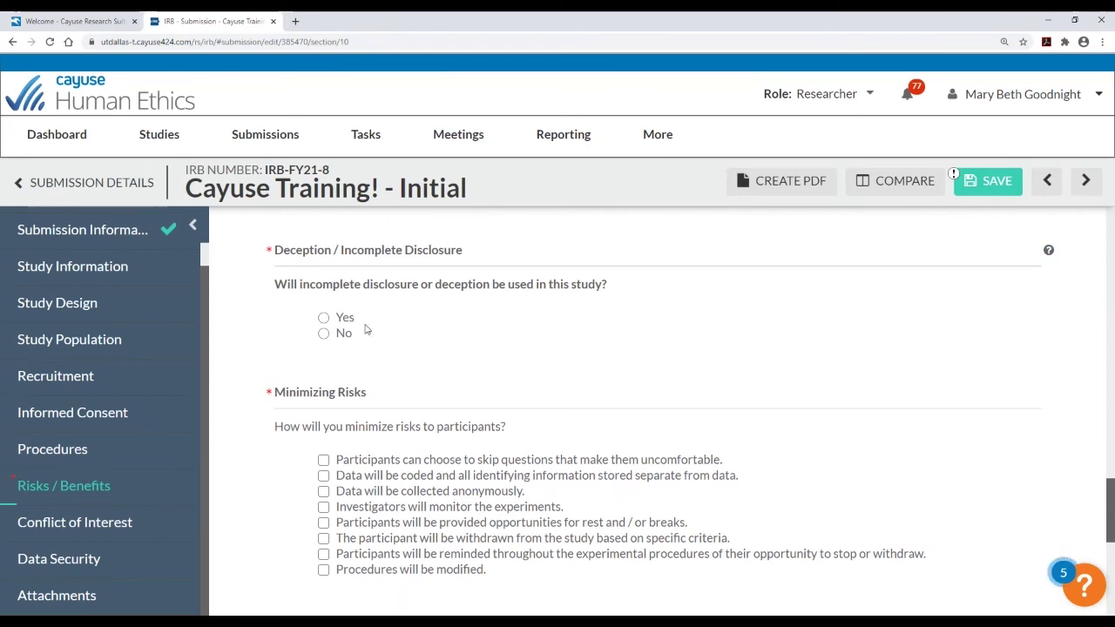
left_click(324, 319)
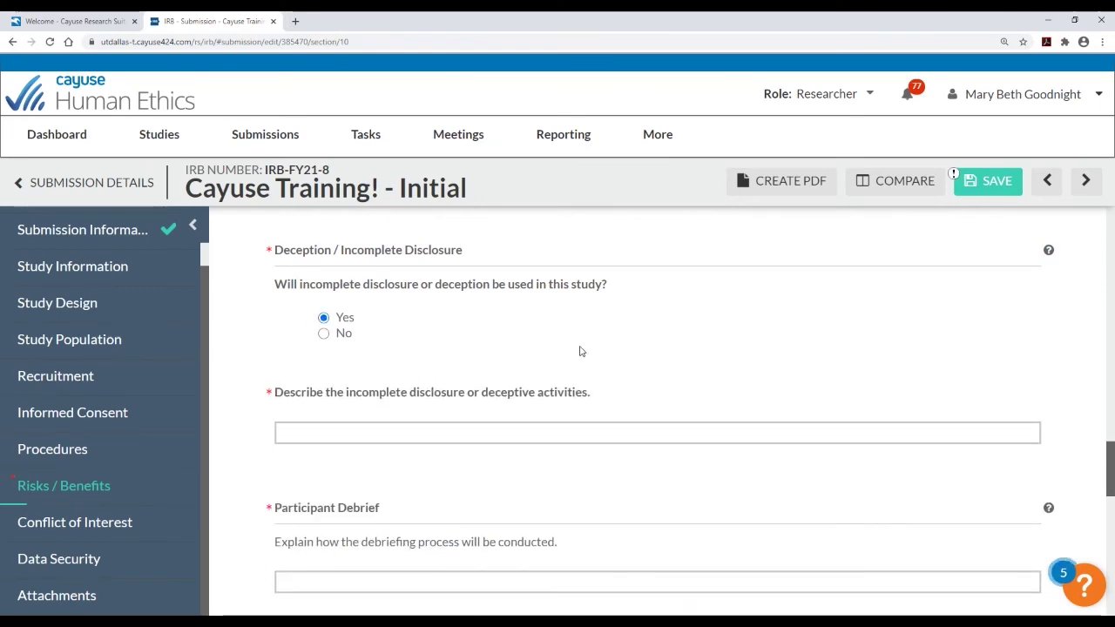
scroll(575, 352, "down", 1)
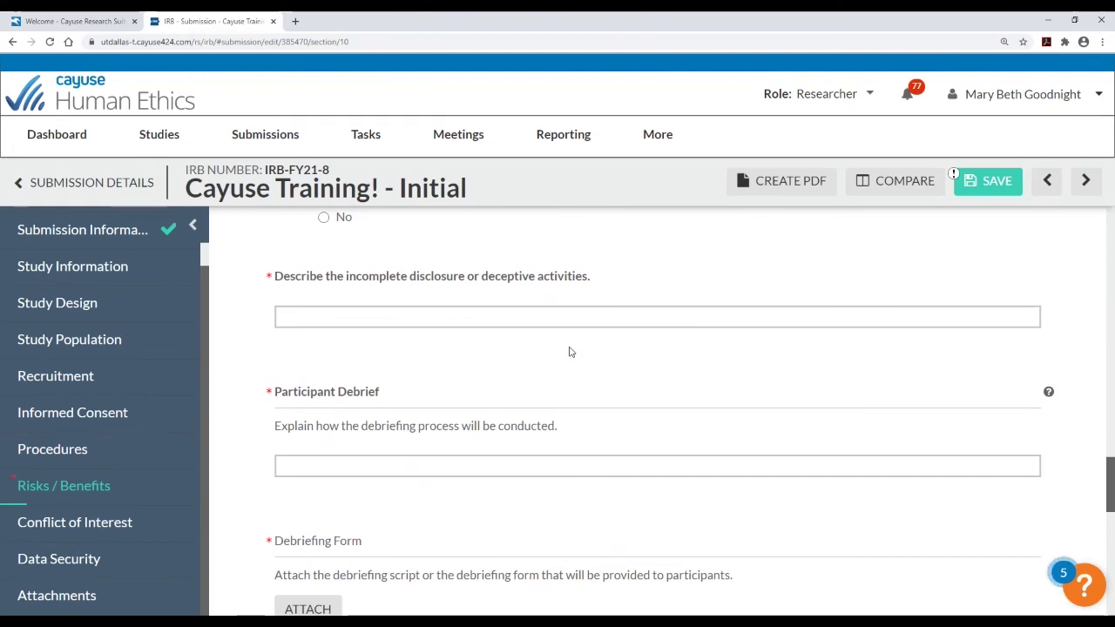
scroll(568, 352, "down", 1)
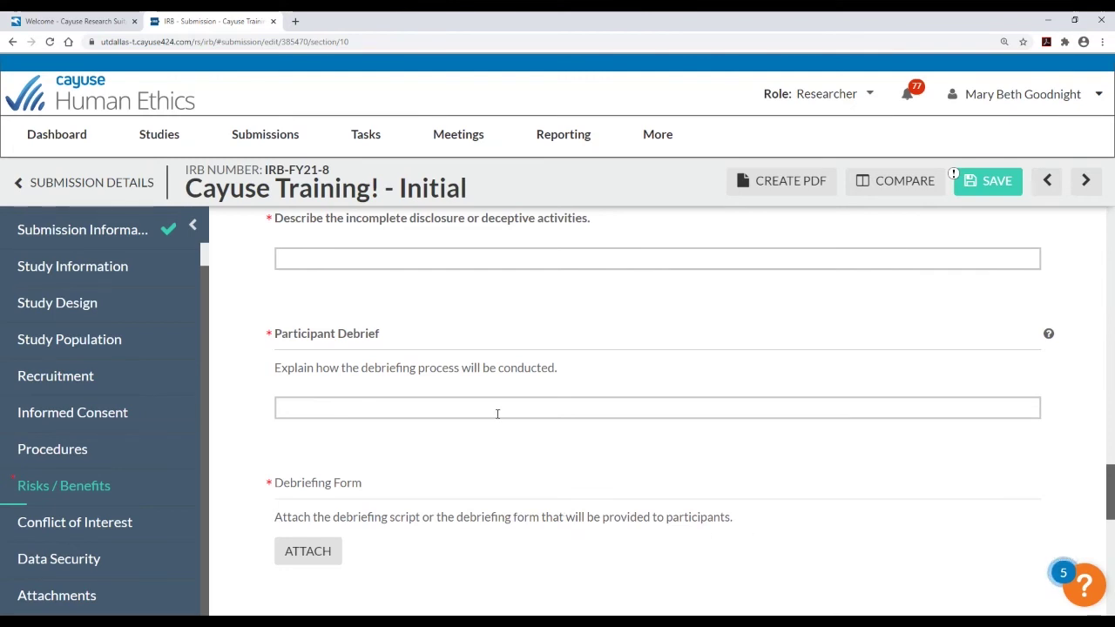
Answer Yes to including survey or interview questions about participants' suicidal ideation under Risks / Benefits, and save the submission
scroll(558, 392, "down", 1)
scroll(556, 392, "down", 3)
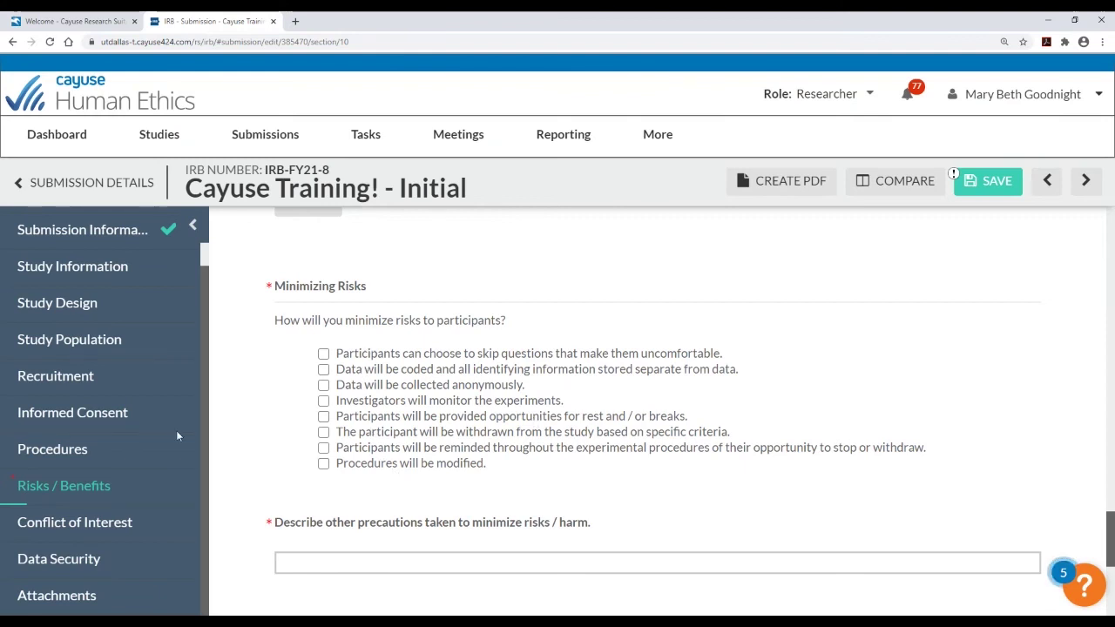
scroll(416, 390, "down", 2)
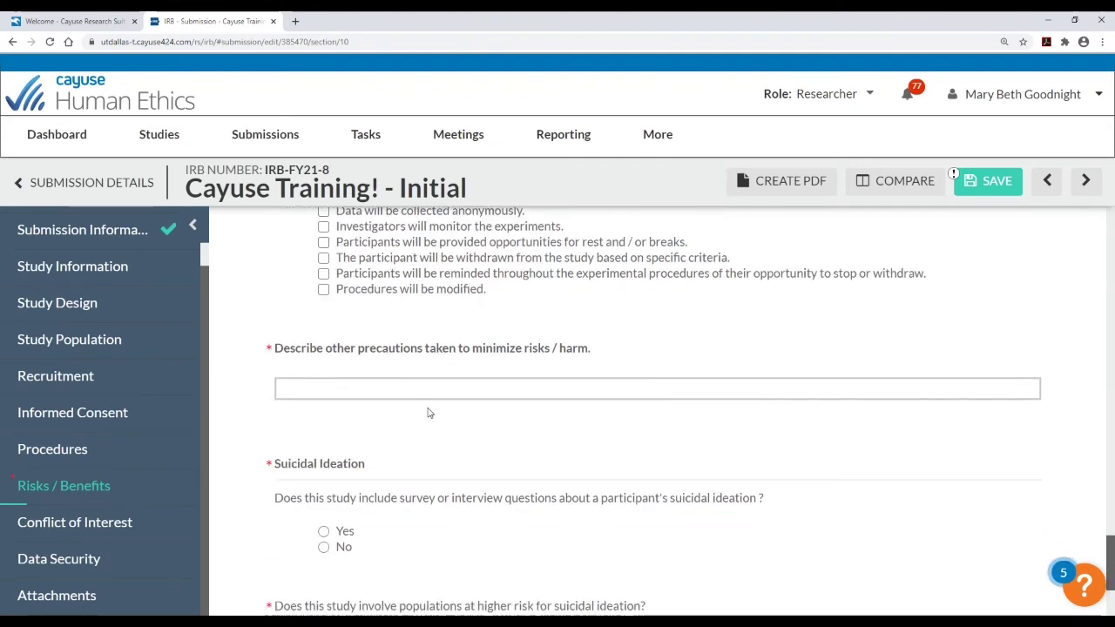
scroll(428, 411, "down", 1)
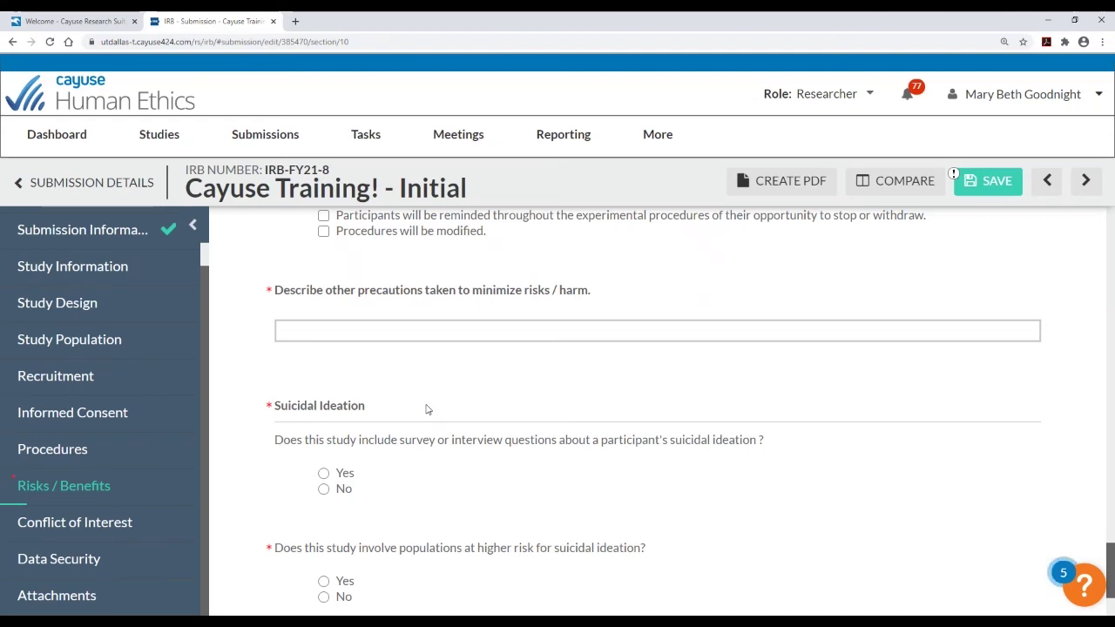
scroll(429, 427, "down", 2)
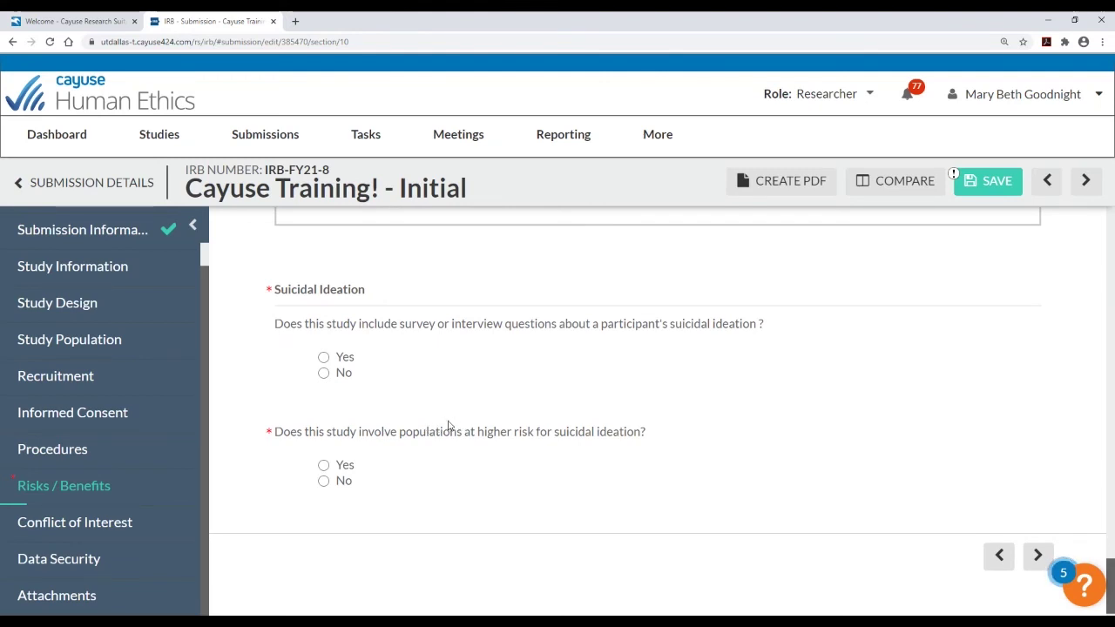
left_click(323, 358)
scroll(368, 345, "up", 1)
scroll(340, 383, "down", 3)
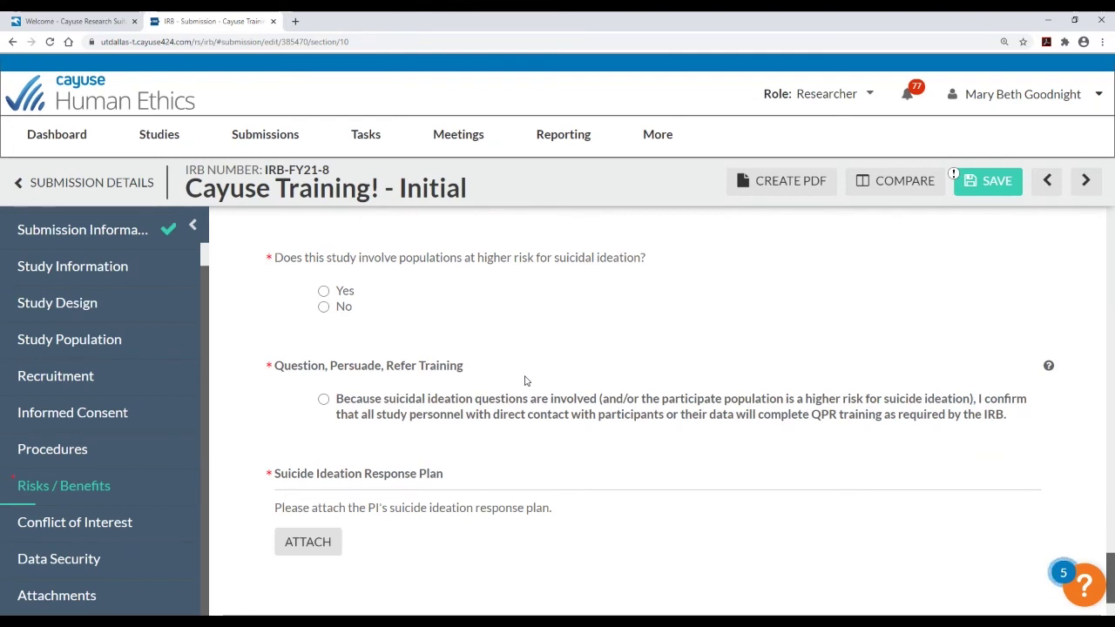
scroll(523, 384, "down", 2)
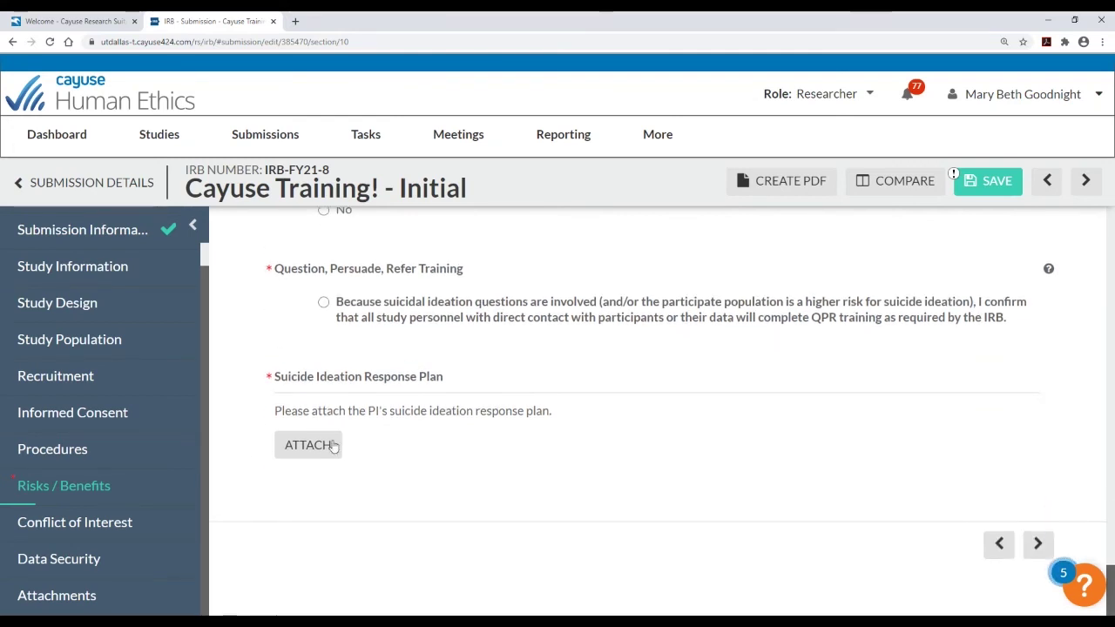
left_click(989, 190)
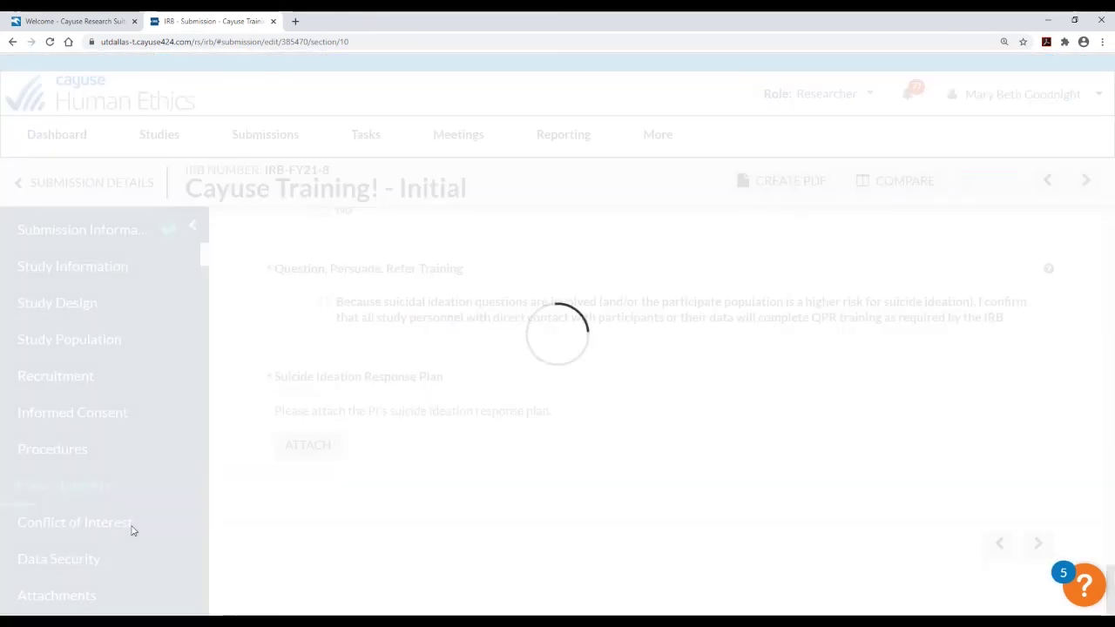
Open the Conflict of Interest section, answer Yes to having a related financial interest, and review the disclosure fields
left_click(123, 528)
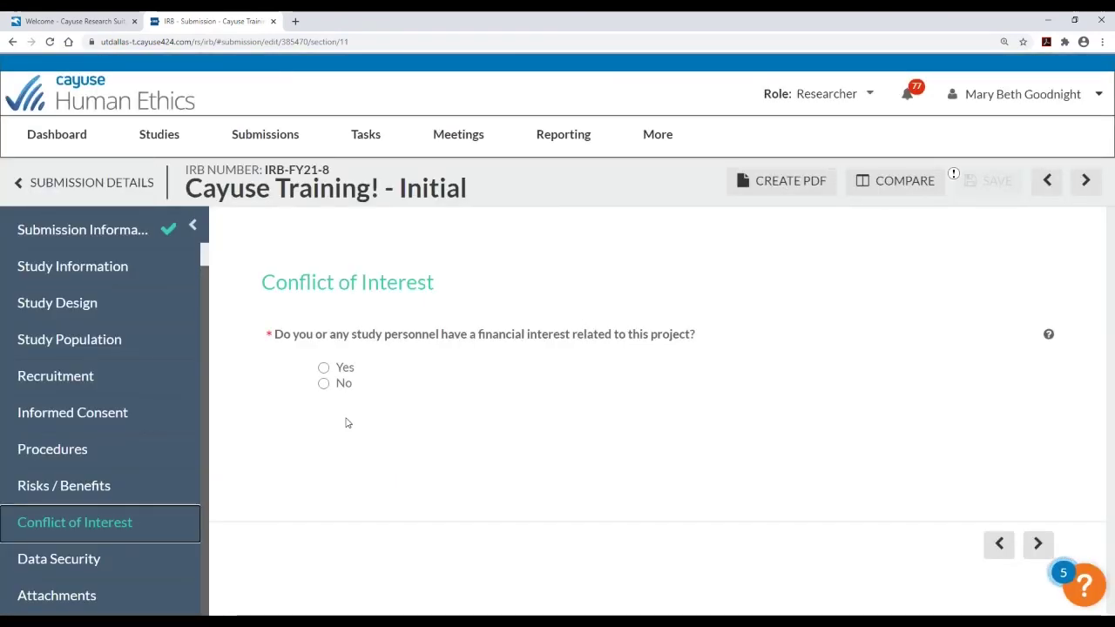
left_click(322, 369)
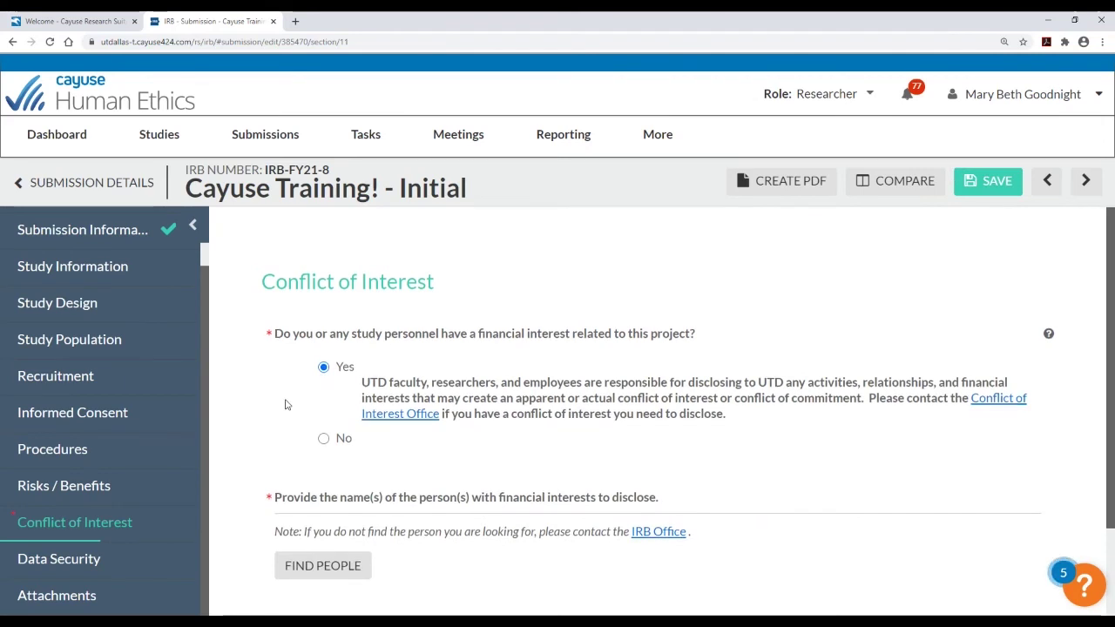
scroll(344, 432, "down", 1)
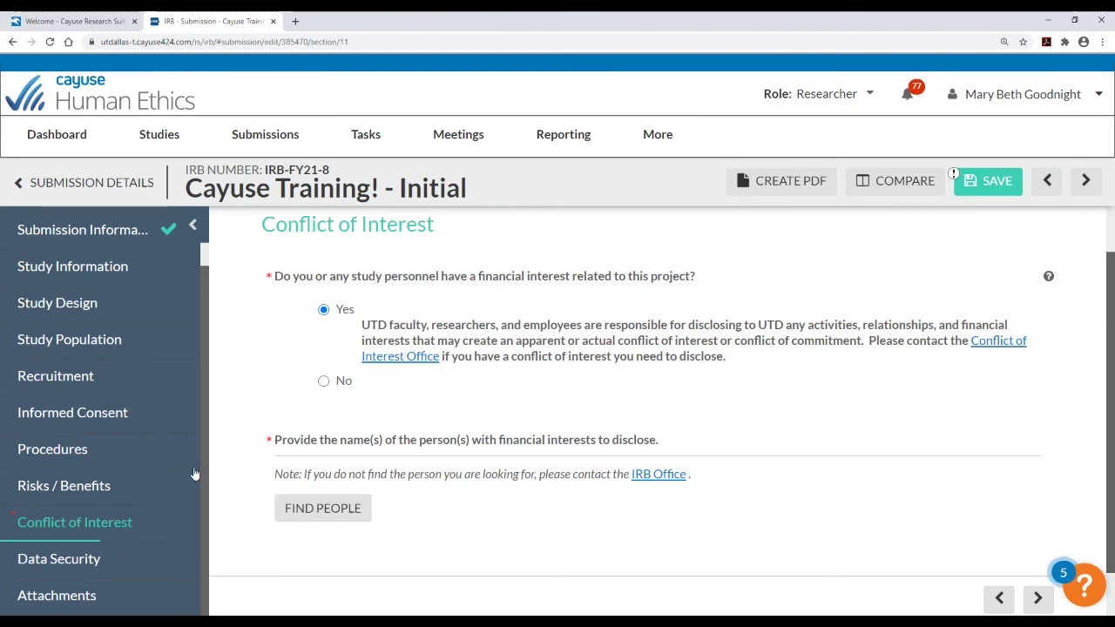
In the Data Security section, select the privacy measures for limiting participant data collection and for capturing and reviewing data in a private setting
left_click(121, 558)
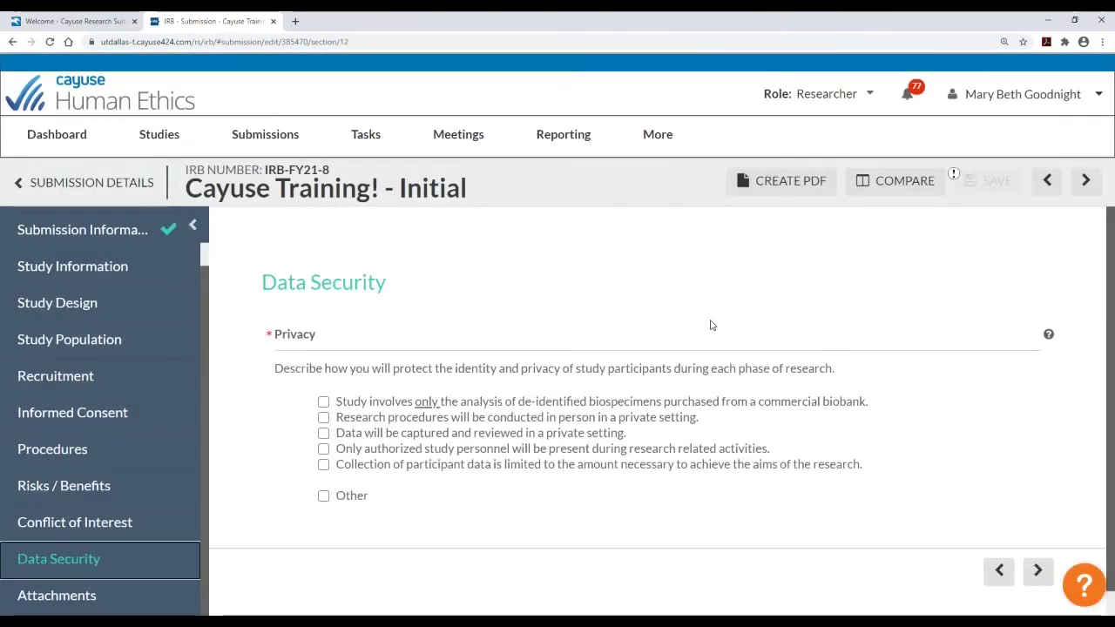
scroll(761, 317, "down", 1)
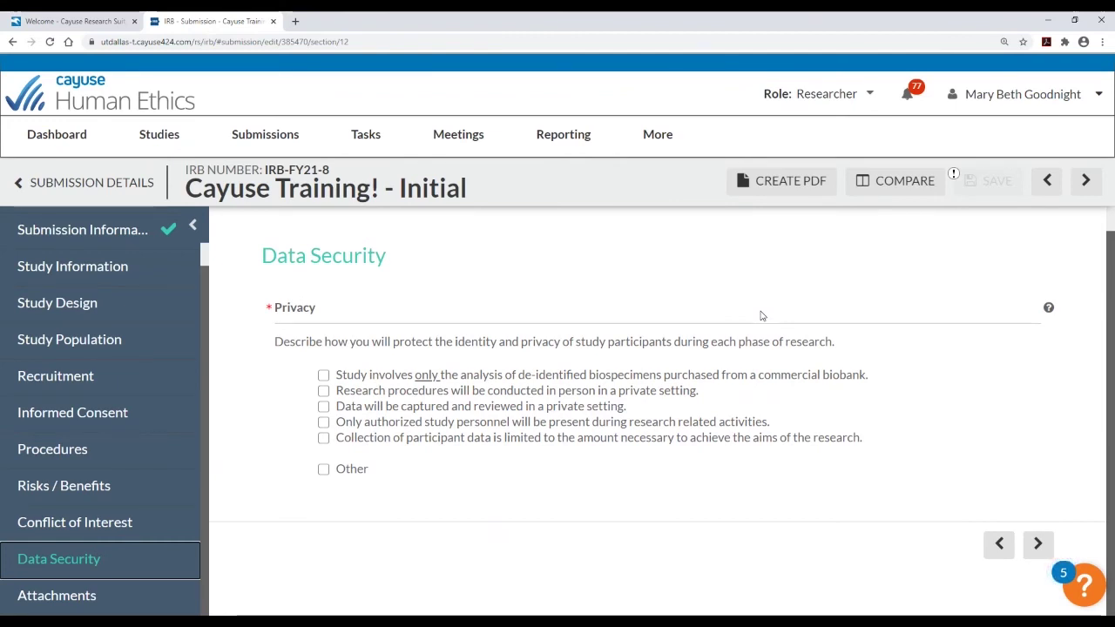
left_click(446, 443)
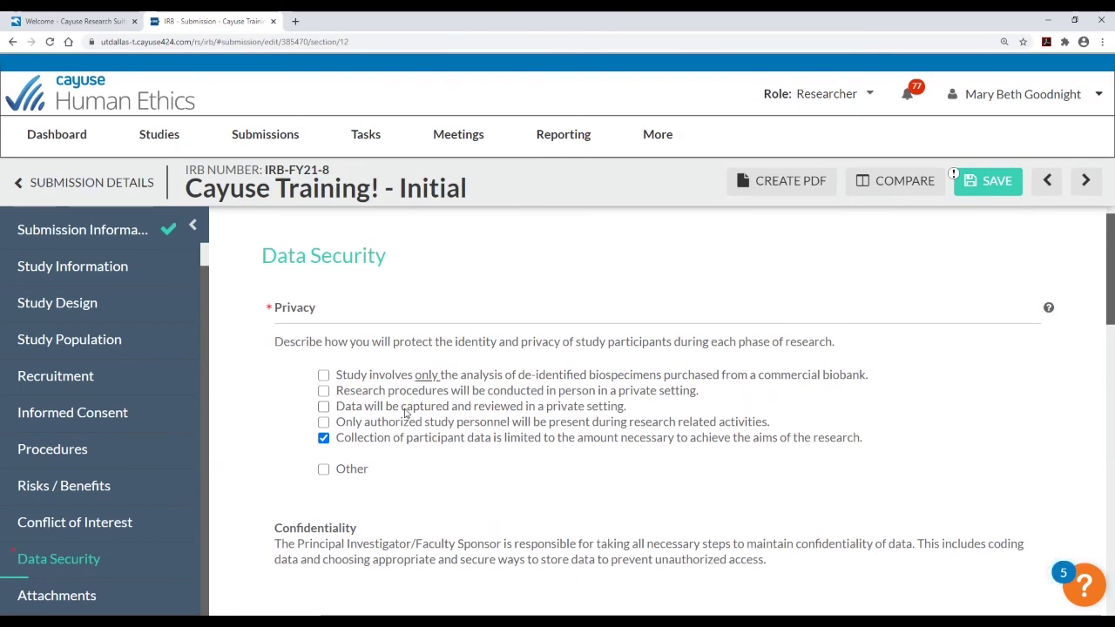
left_click(405, 409)
Select Electronic and Paper as the data storage formats, and review the questions on data protection, third-party release and handling after analysis
scroll(405, 410, "down", 1)
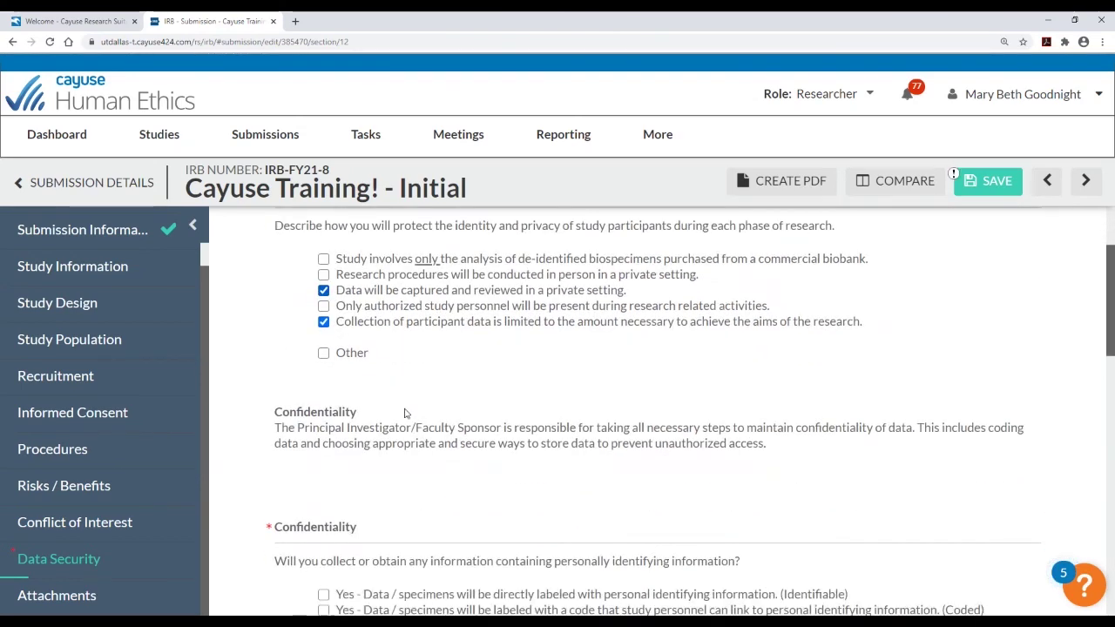
scroll(402, 335, "down", 3)
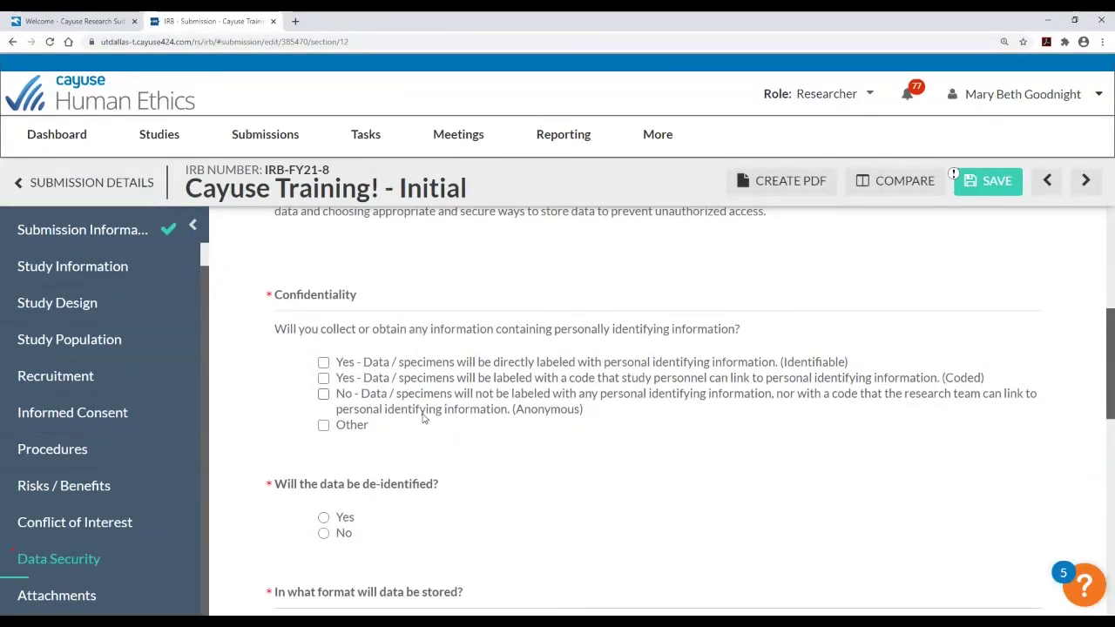
scroll(478, 427, "down", 2)
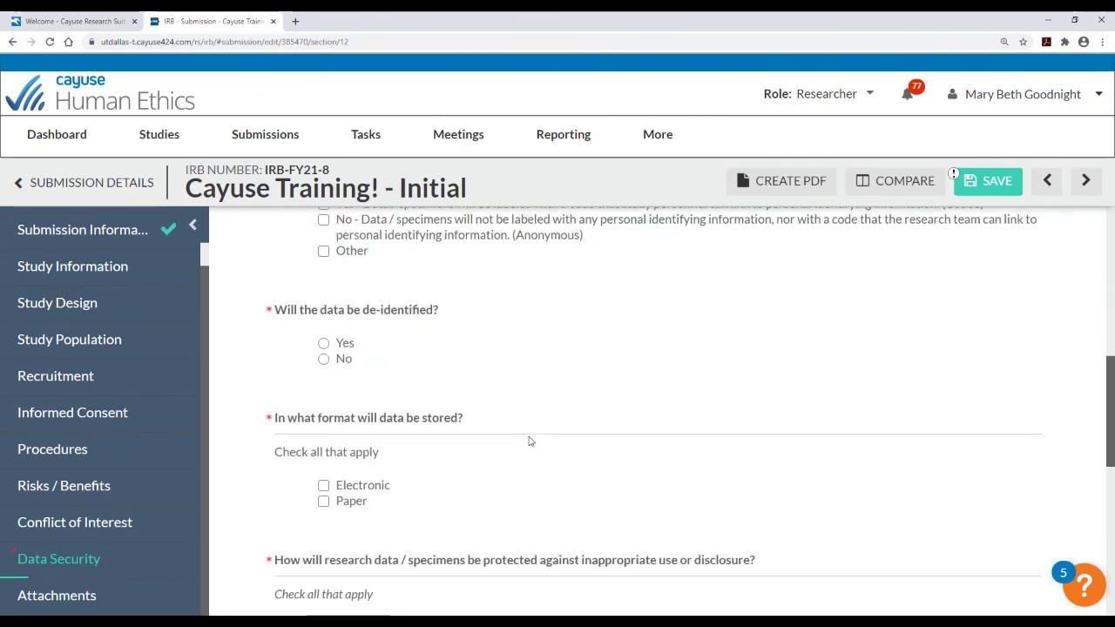
scroll(529, 442, "down", 2)
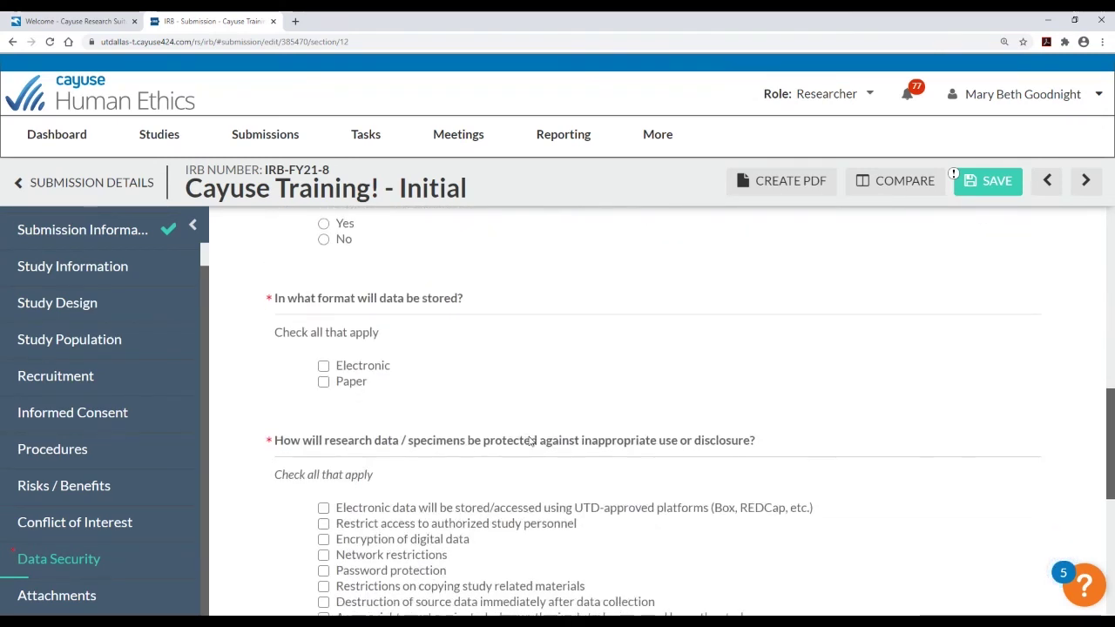
left_click(328, 315)
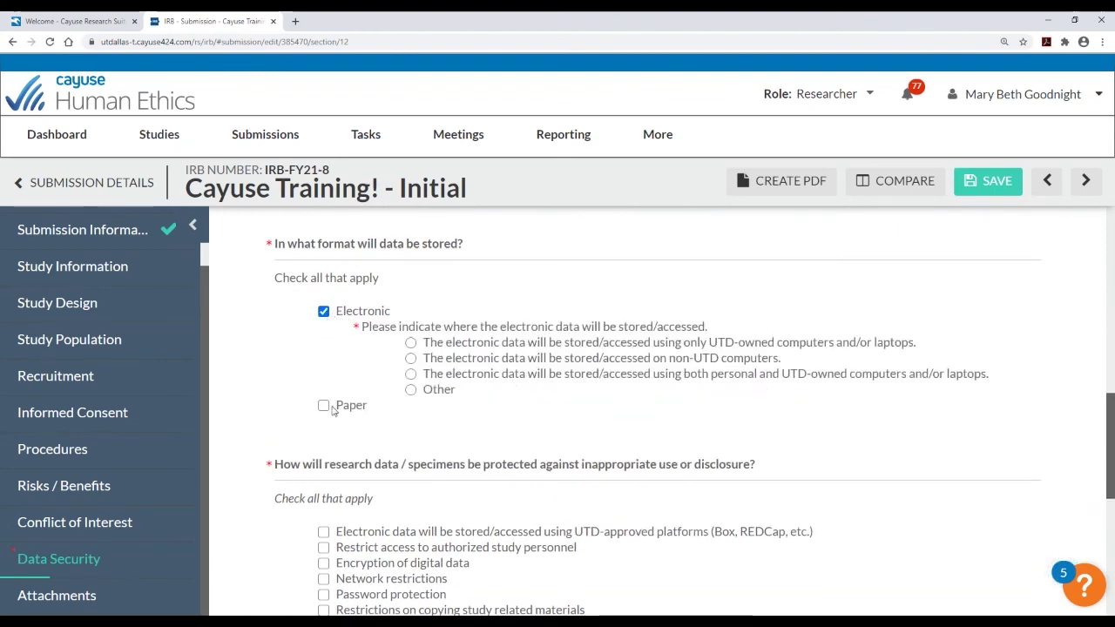
left_click(324, 405)
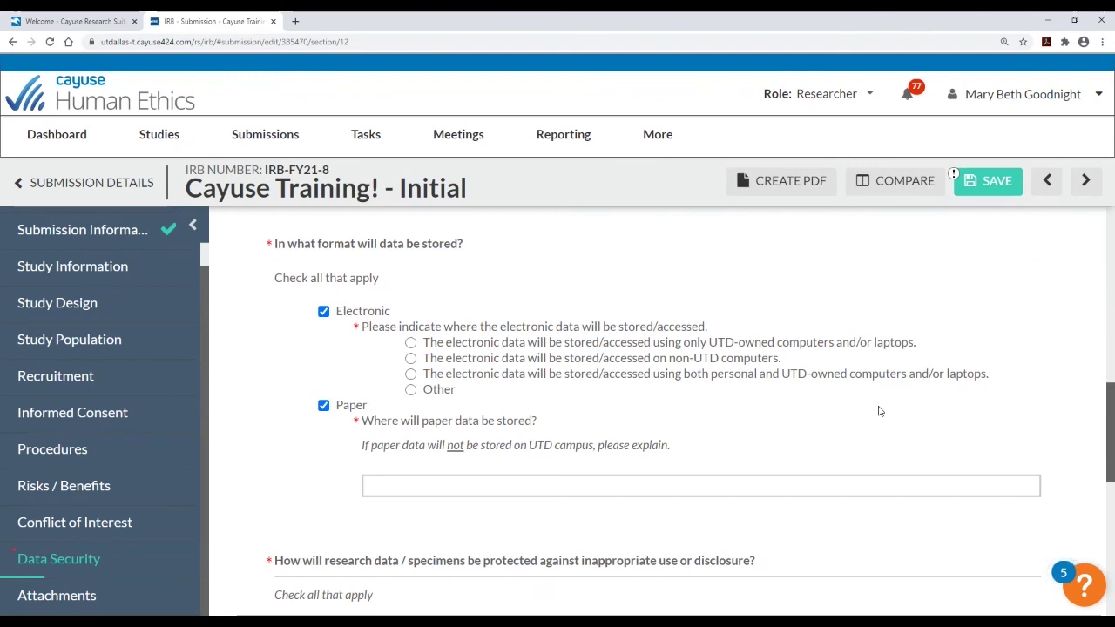
scroll(485, 440, "down", 3)
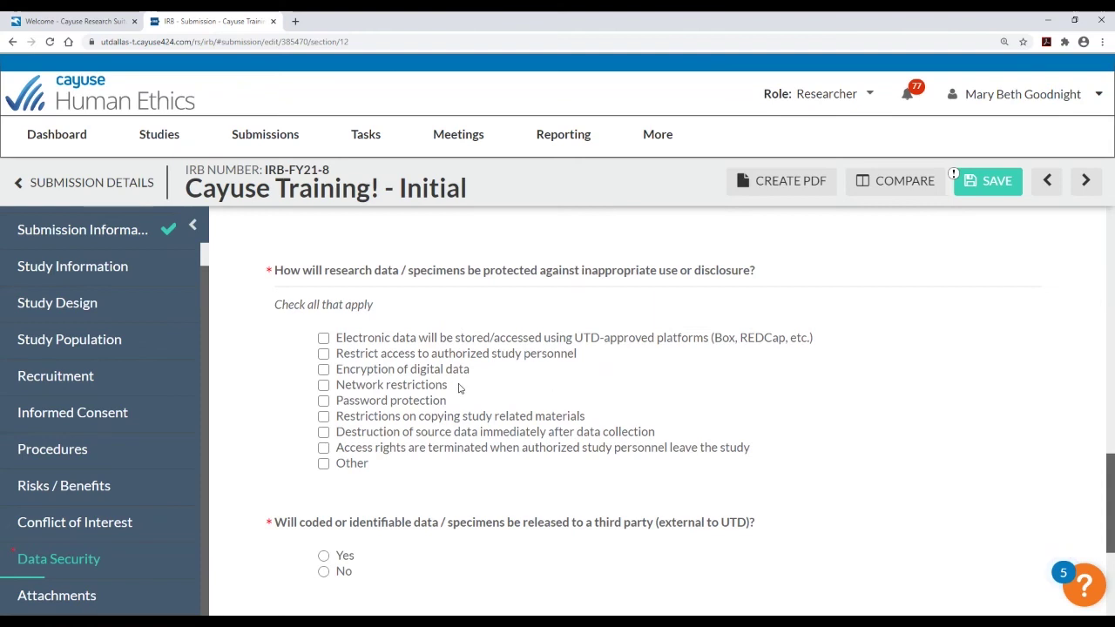
scroll(459, 387, "down", 2)
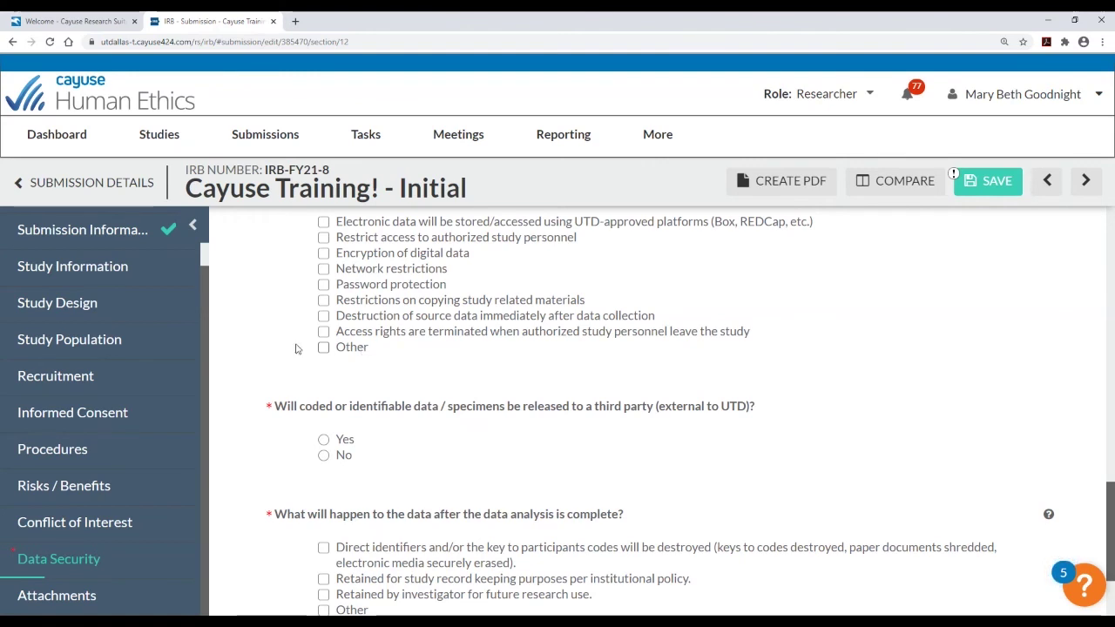
scroll(466, 399, "down", 1)
scroll(466, 399, "down", 3)
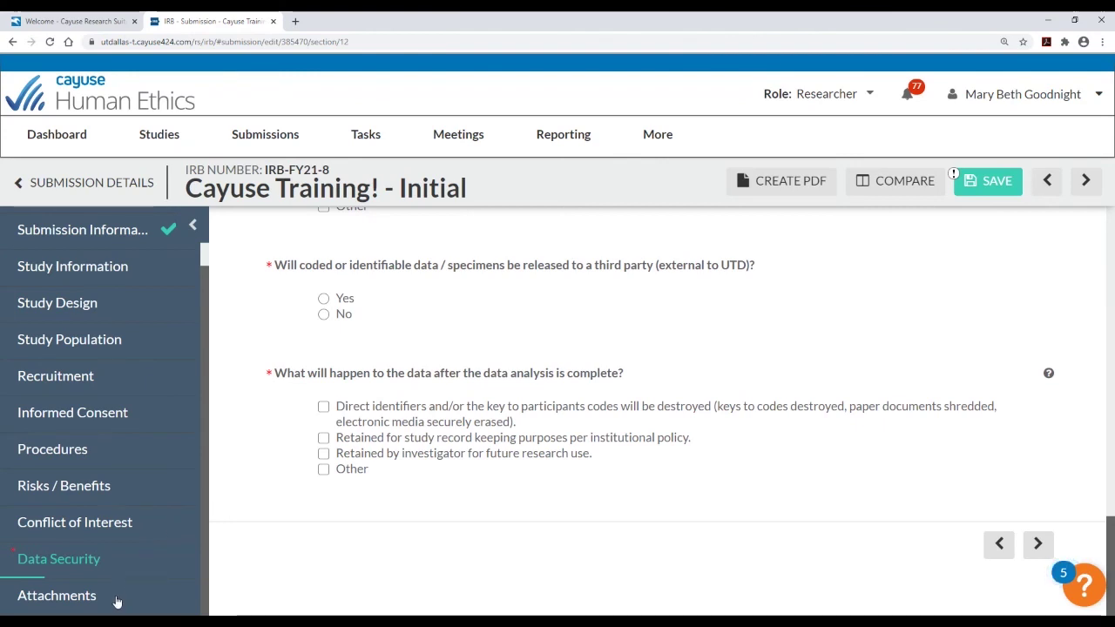
Open the Attachments section, review its document categories through the Suicide Ideation Response Plan, and save the submission
left_click(117, 601)
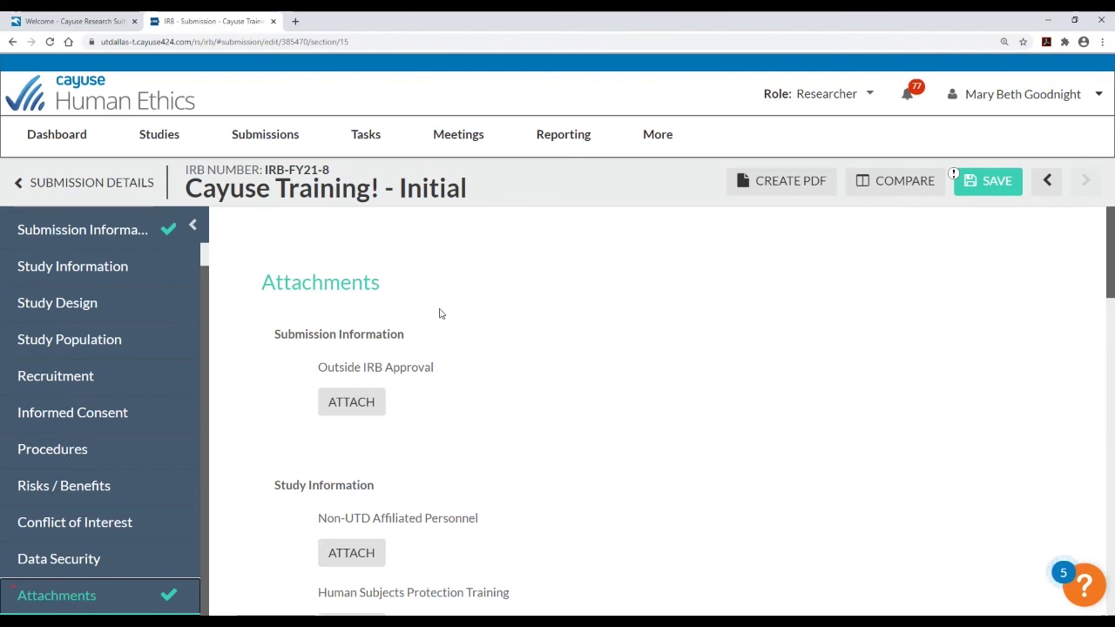
scroll(497, 373, "down", 2)
scroll(496, 373, "down", 2)
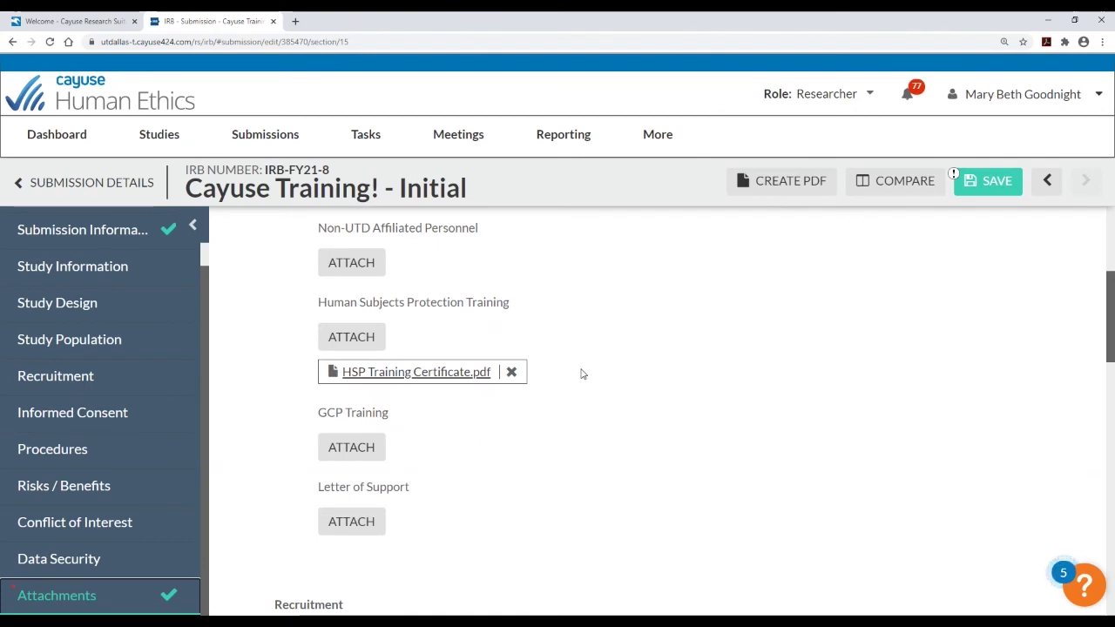
scroll(583, 373, "down", 2)
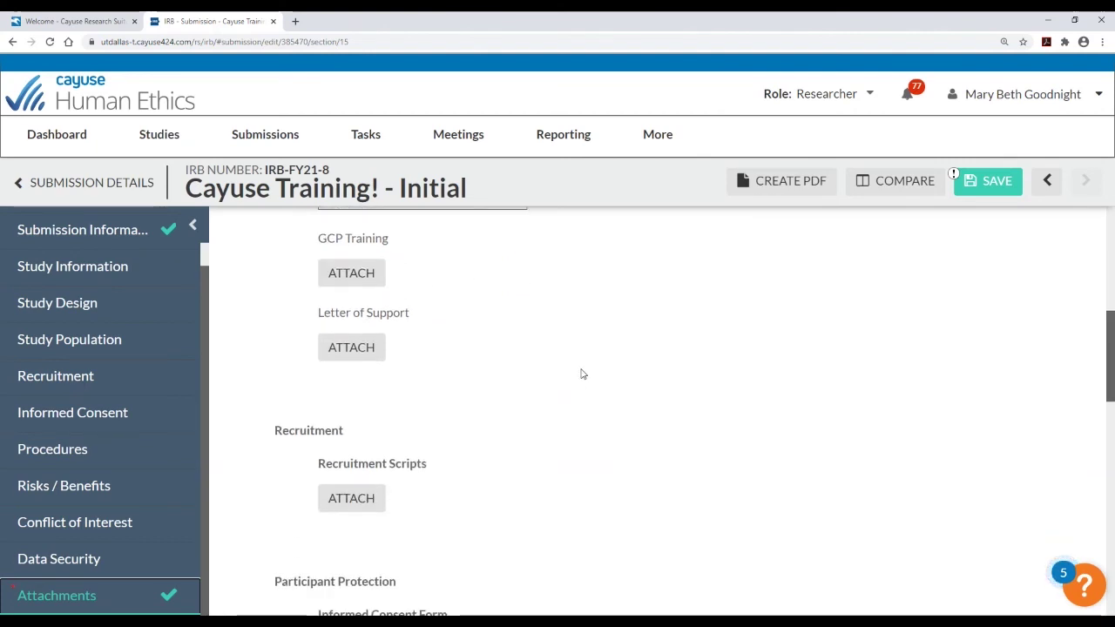
scroll(583, 374, "down", 2)
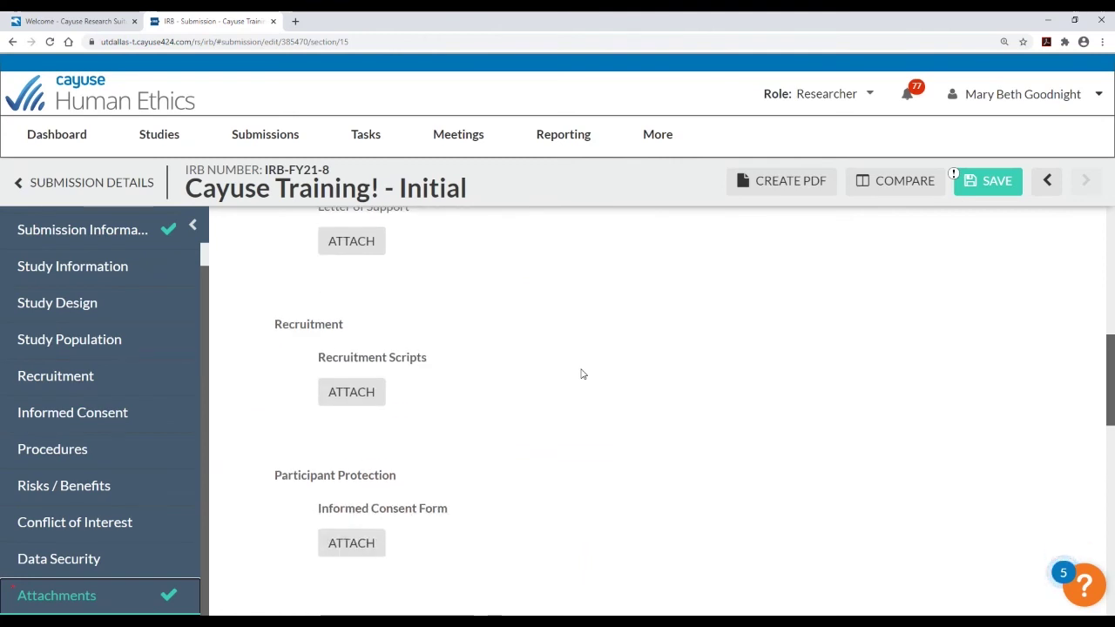
scroll(583, 374, "down", 8)
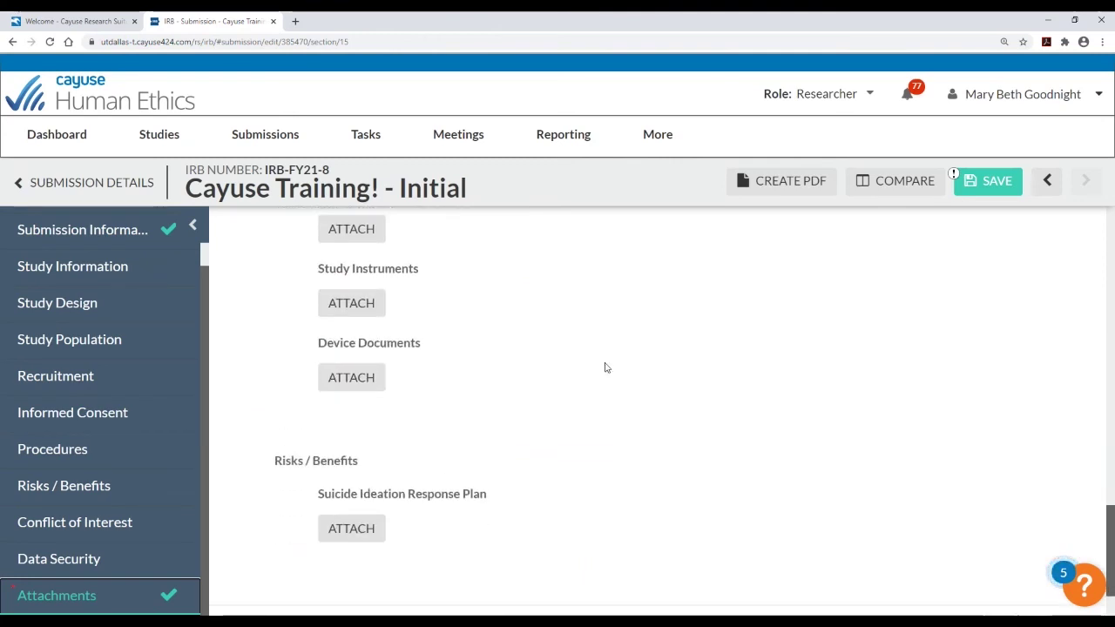
left_click(989, 185)
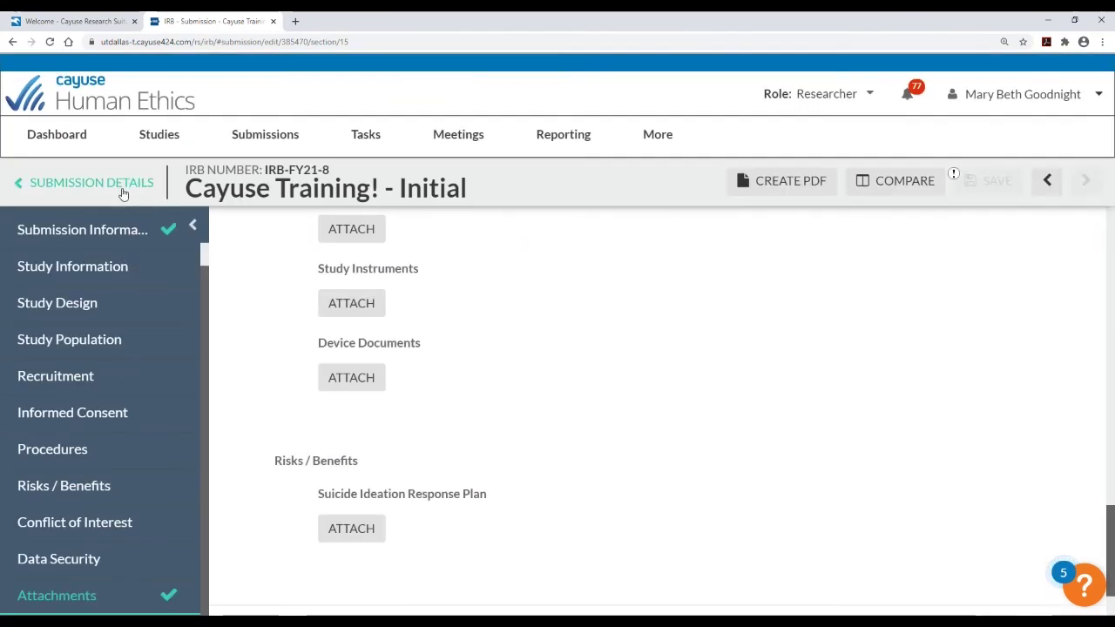
Return to the submission details page and look over the workflow stages and required tasks
left_click(123, 190)
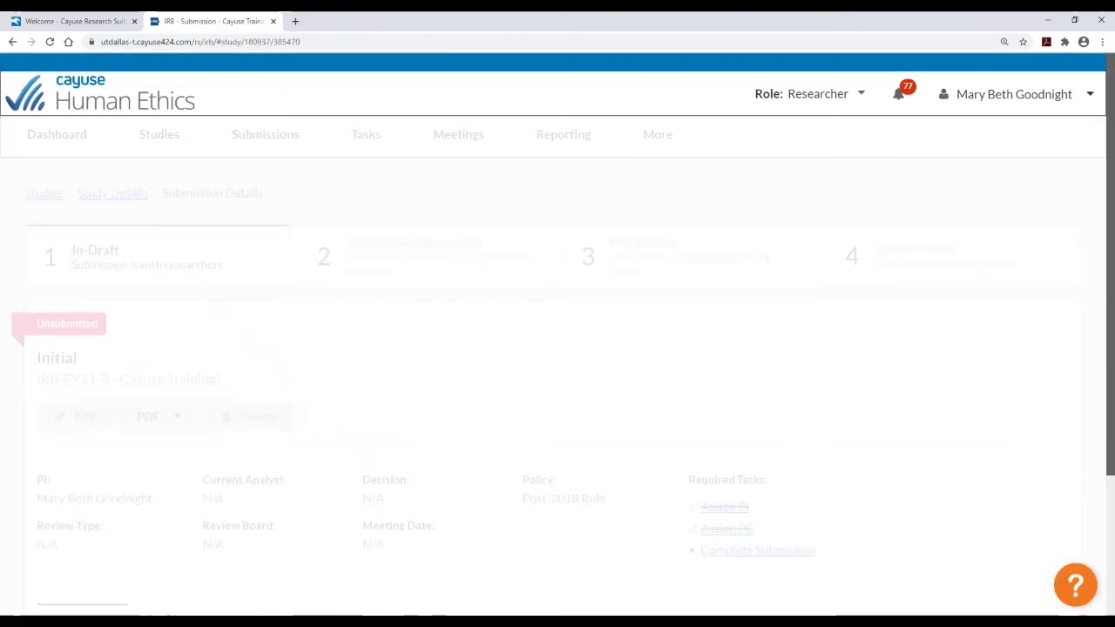
scroll(413, 378, "down", 1)
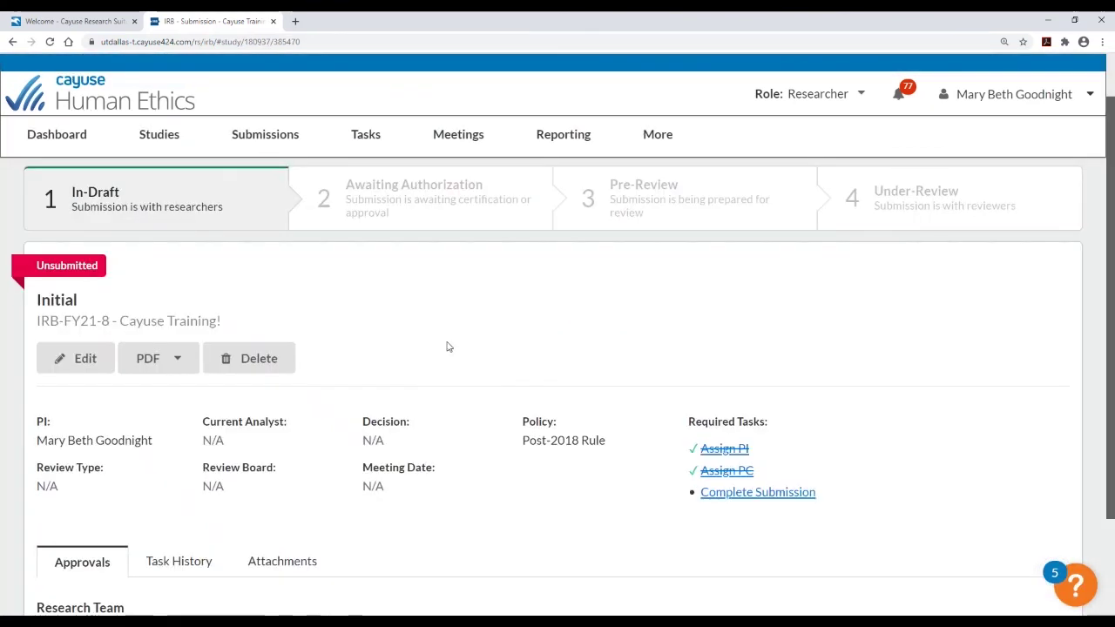
scroll(426, 332, "up", 1)
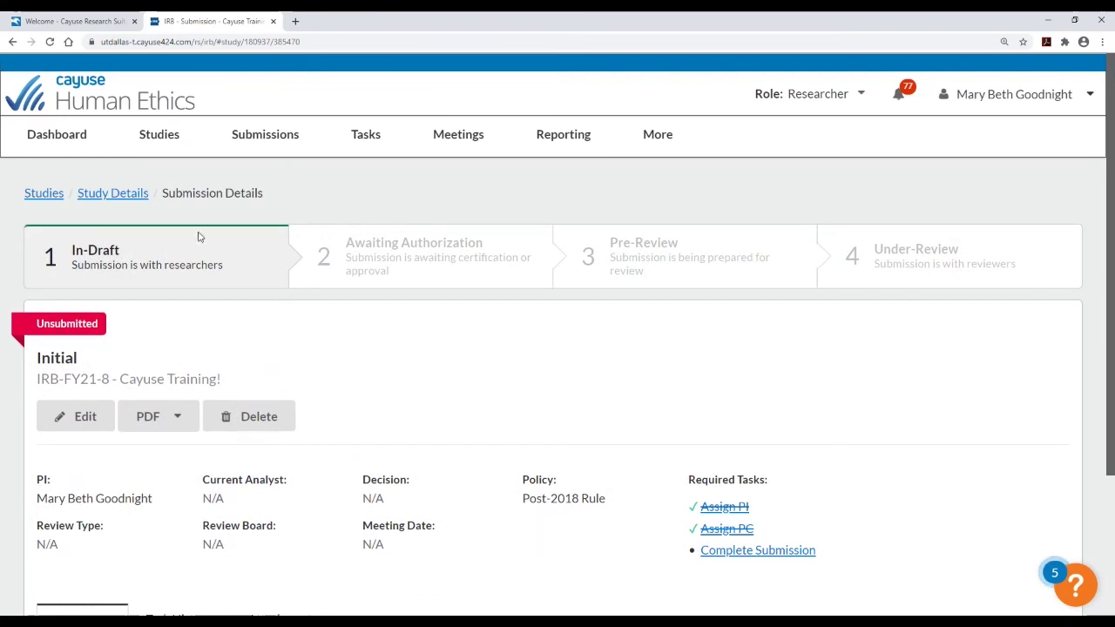
View the study details for "Cayuse Training!", reopen its active Initial submission, and examine the submission's details and approvals
left_click(140, 195)
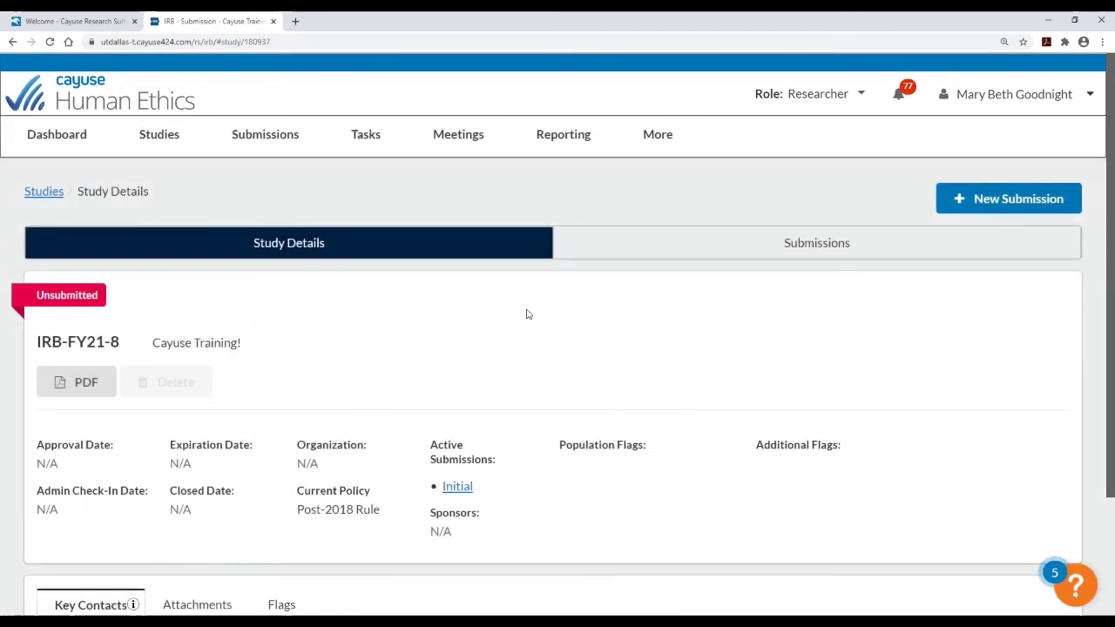
scroll(637, 352, "down", 1)
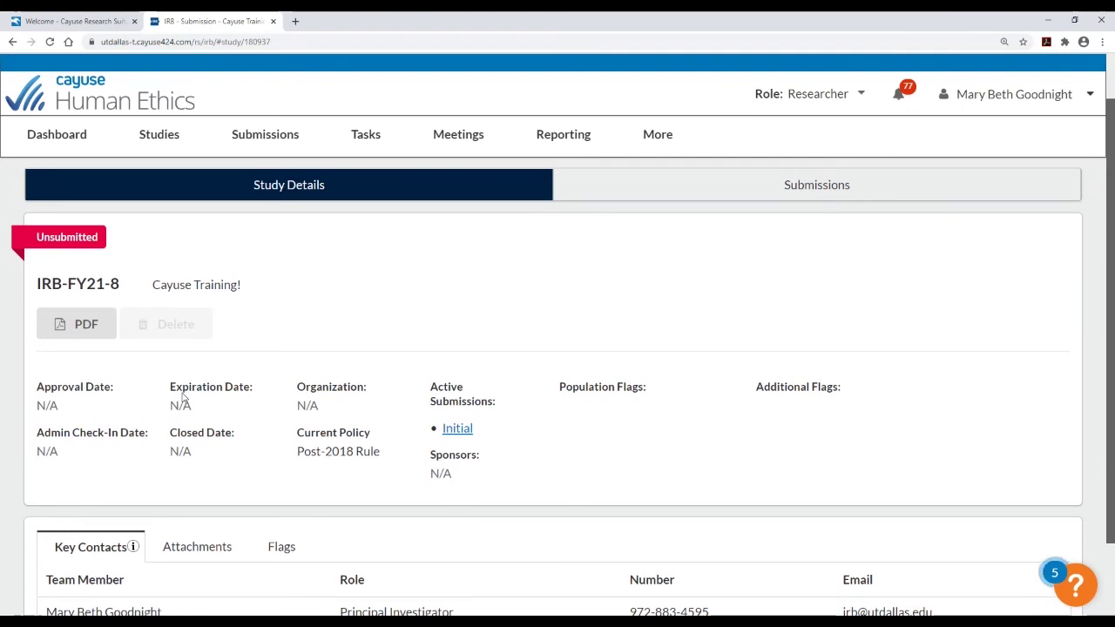
left_click(459, 437)
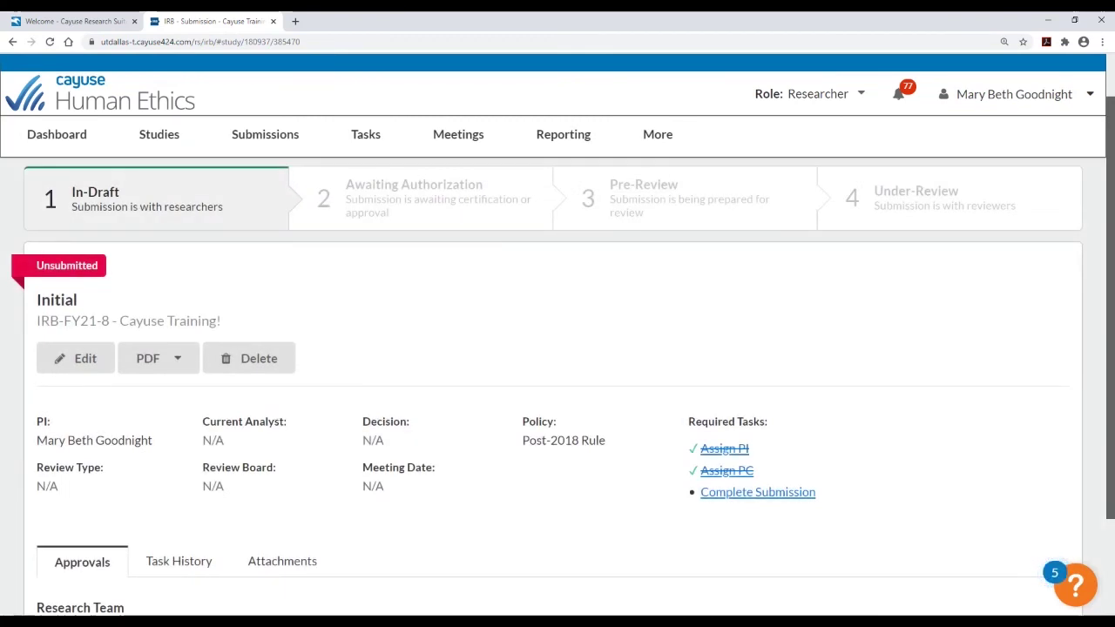
scroll(536, 309, "down", 2)
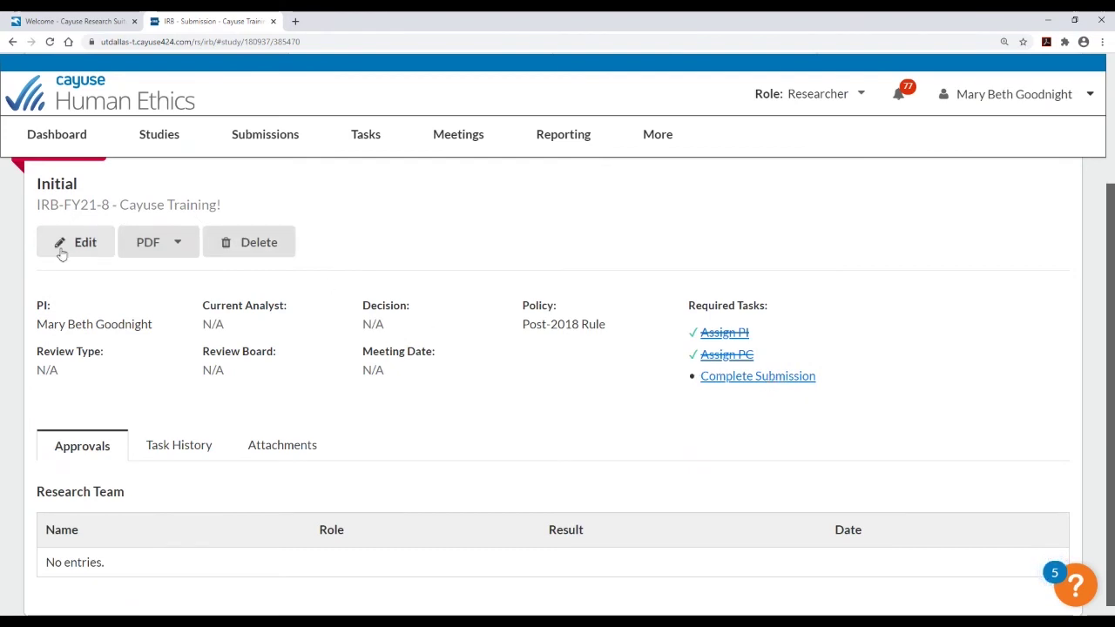
Open the approved study "Cayuse Training Fun!" from the dashboard, and examine its details, submissions list and available new submission types
scroll(231, 397, "up", 3)
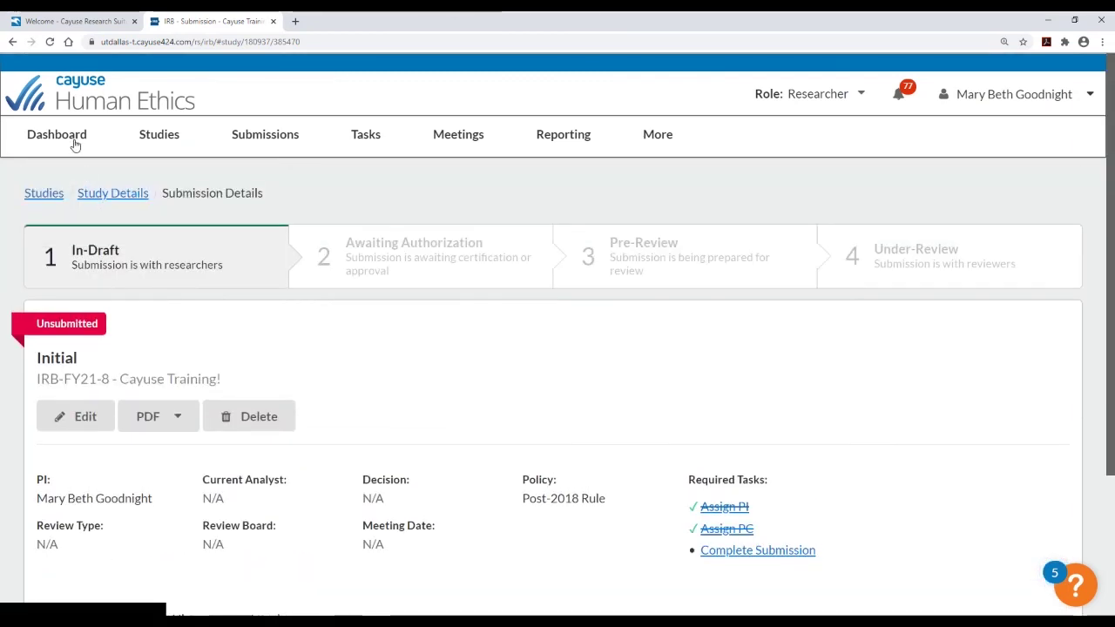
left_click(75, 145)
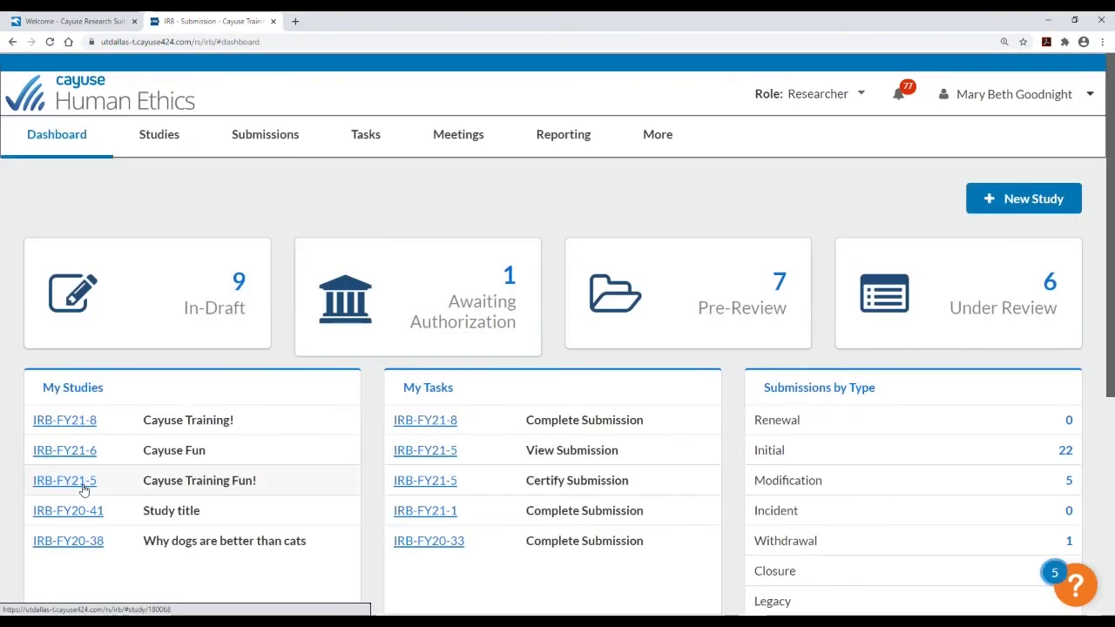
left_click(84, 489)
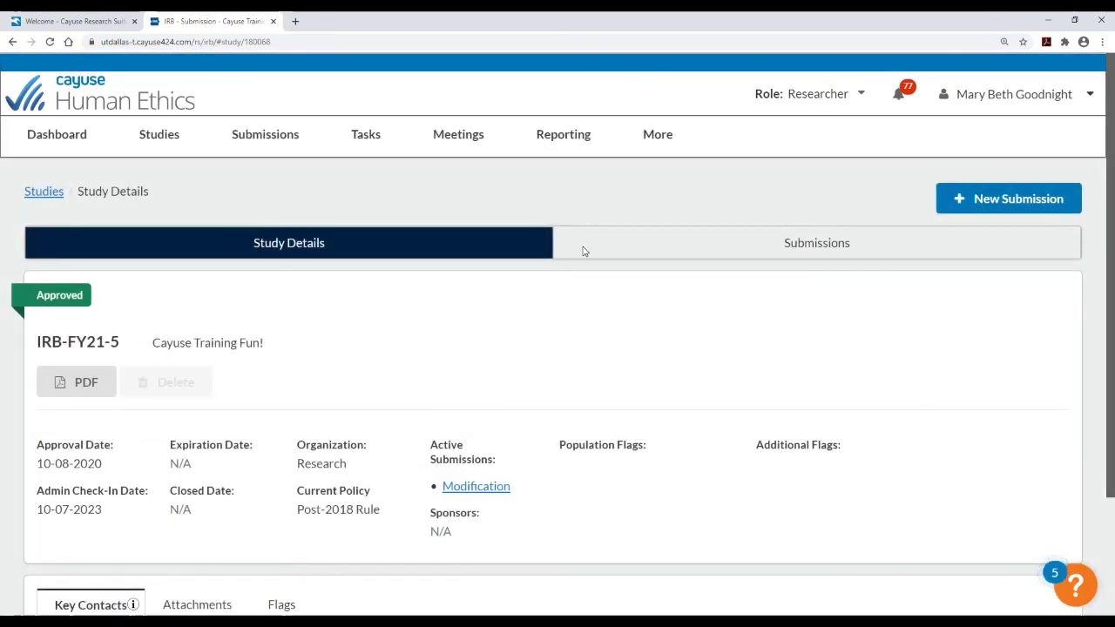
left_click(584, 252)
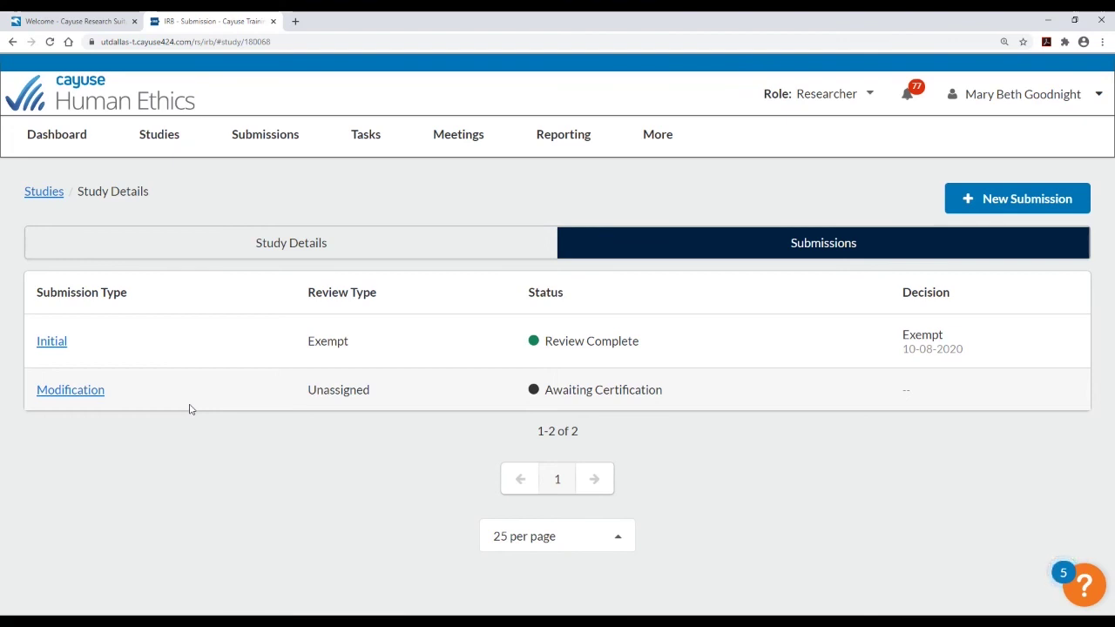
left_click(287, 243)
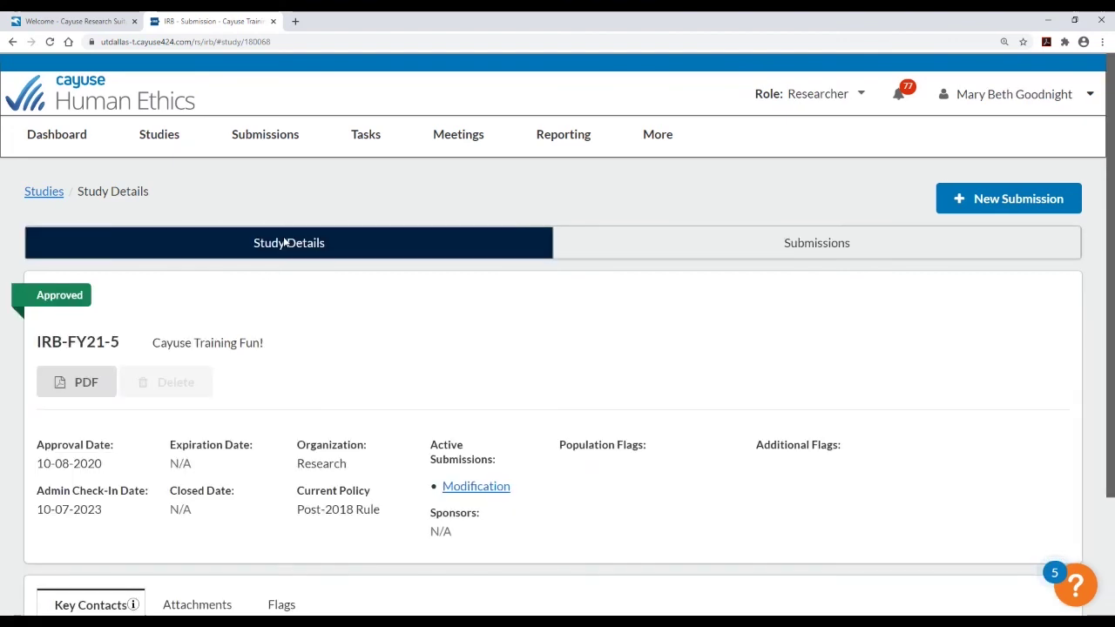
left_click(959, 210)
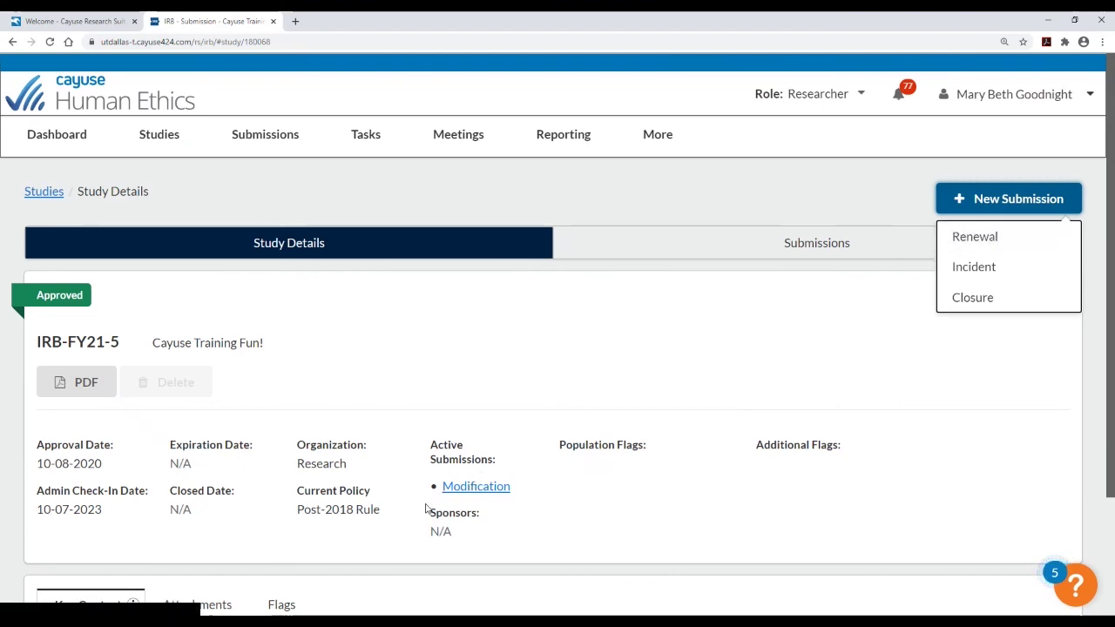
View the study's active Modification submission and read the Modification section's reminder, project changes question and justification
left_click(489, 487)
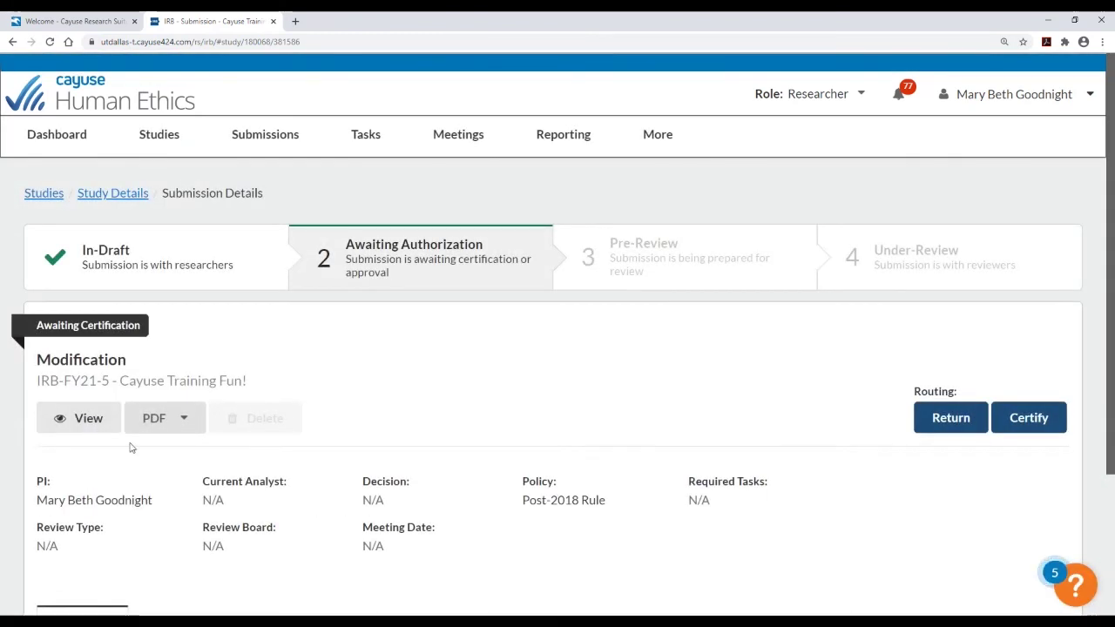
scroll(175, 473, "down", 2)
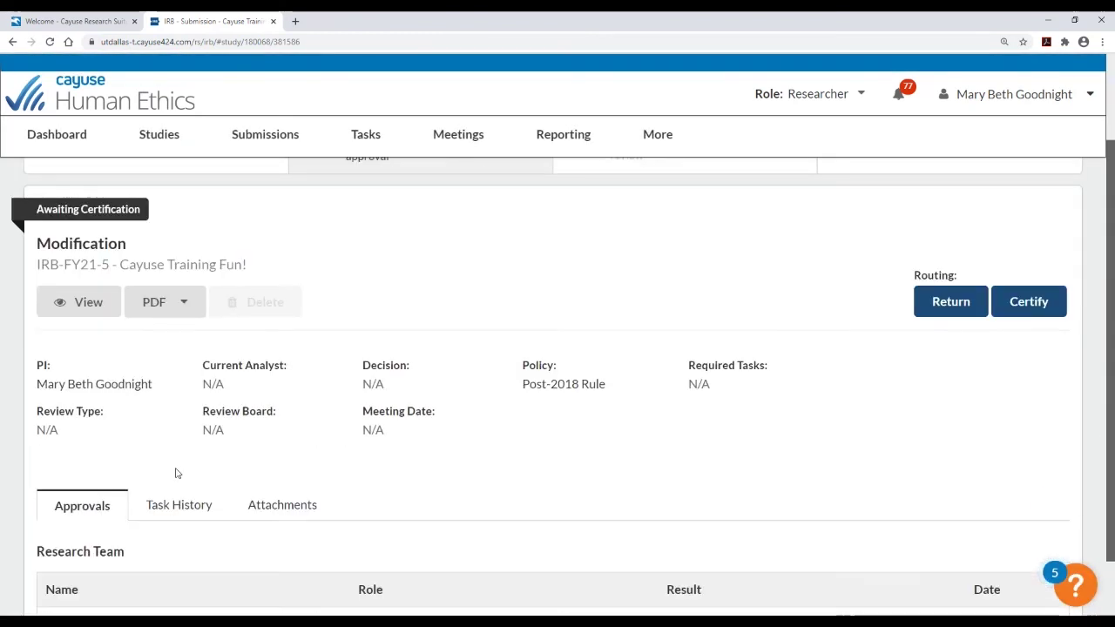
left_click(76, 314)
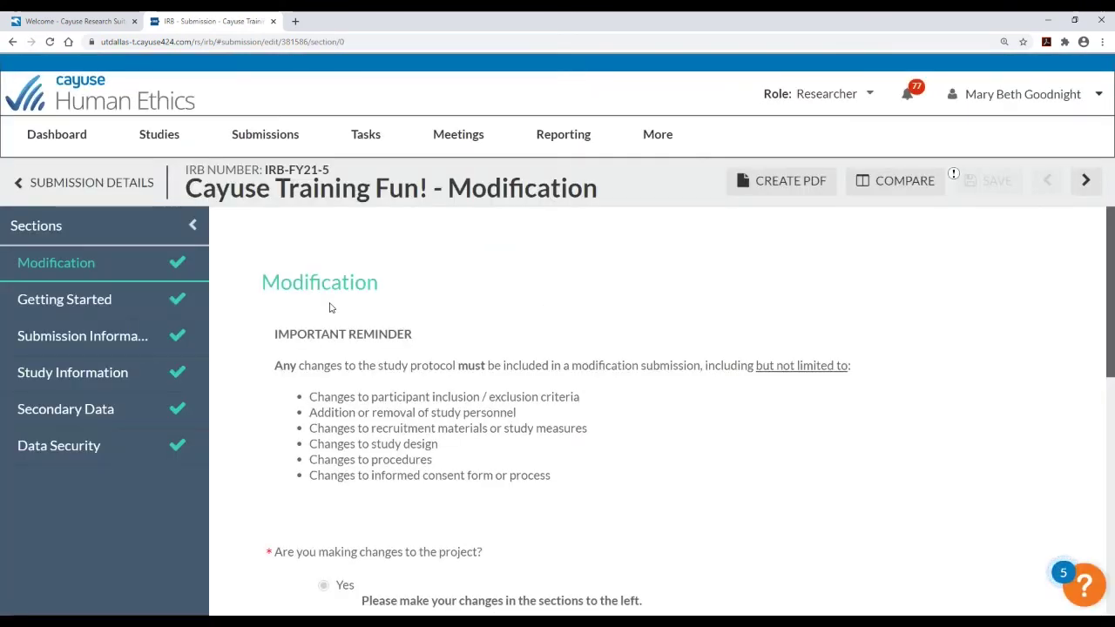
scroll(331, 308, "down", 1)
scroll(329, 302, "down", 3)
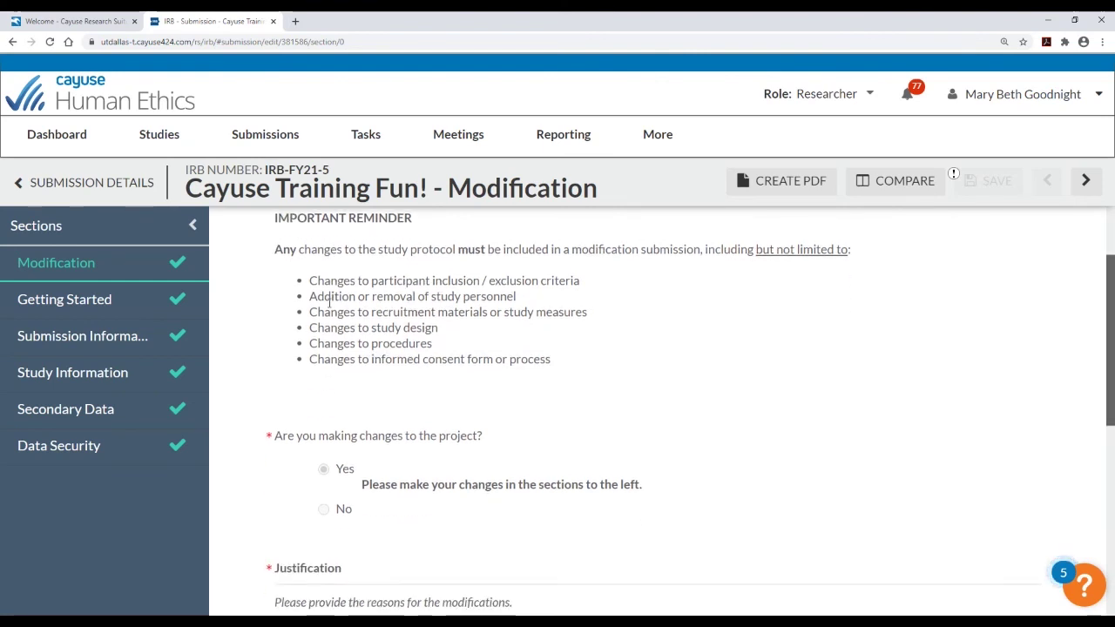
scroll(320, 307, "down", 1)
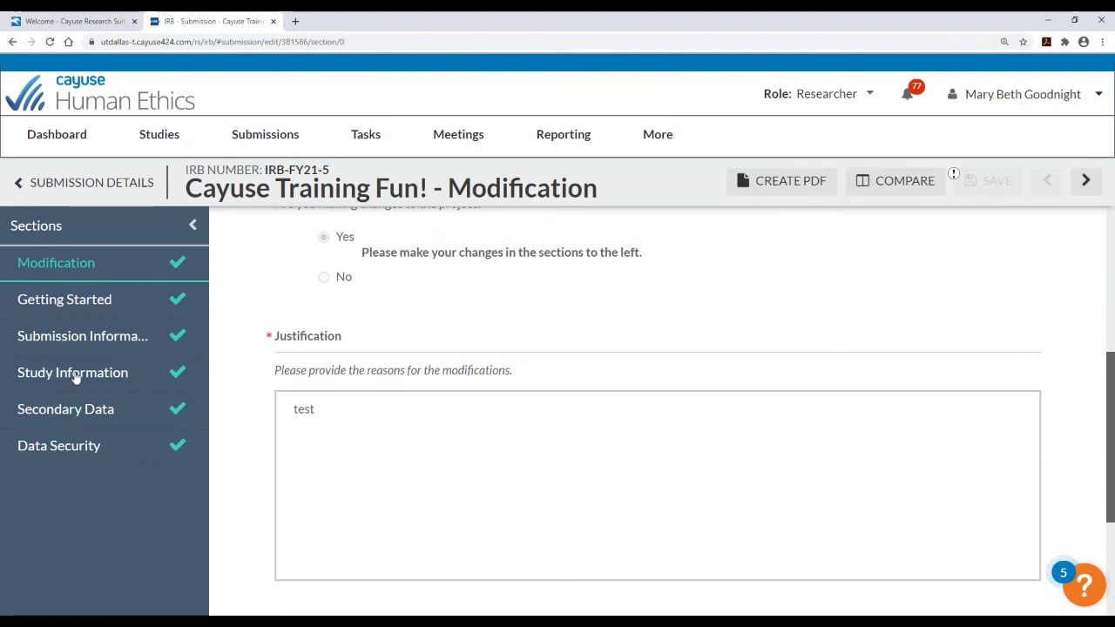
Look over the Secondary Data section of the modification, and return to the Modification section to reread its questions
left_click(88, 419)
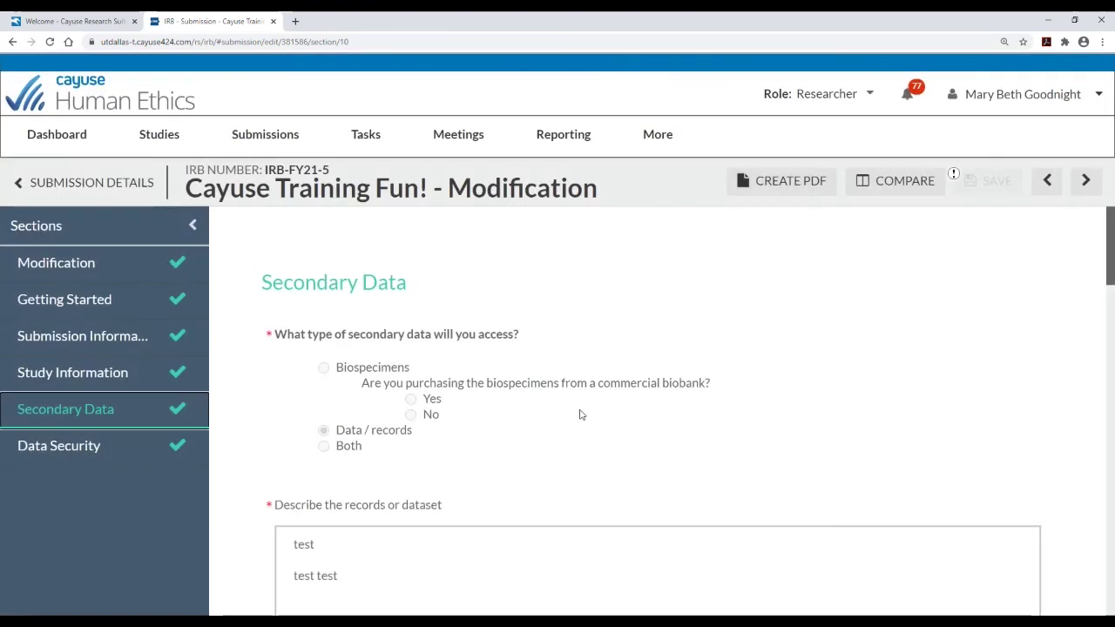
scroll(581, 413, "down", 2)
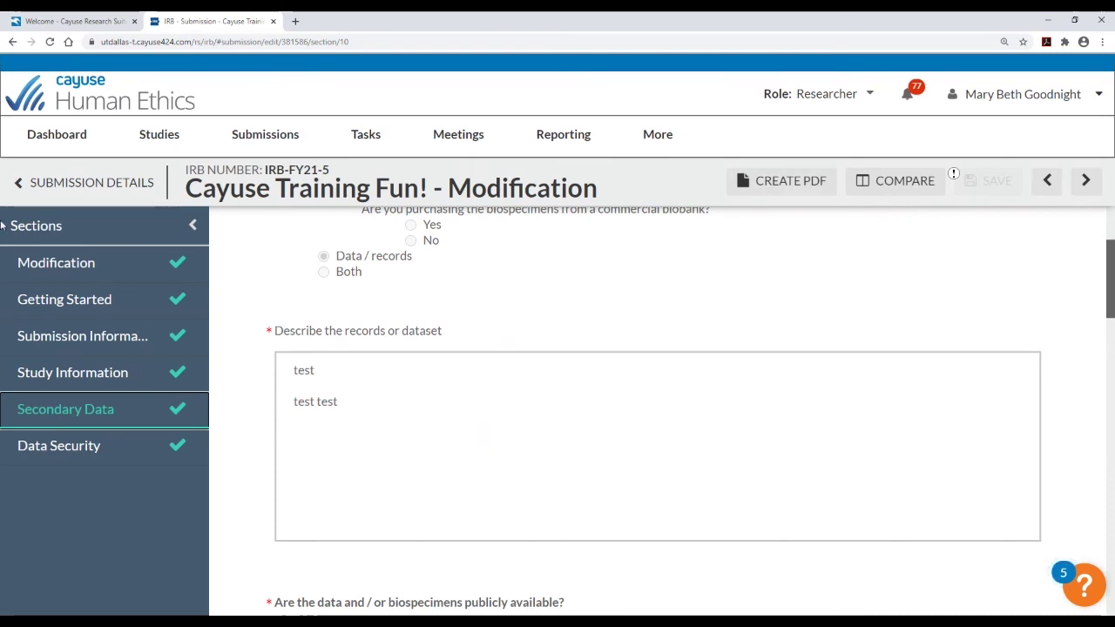
left_click(128, 267)
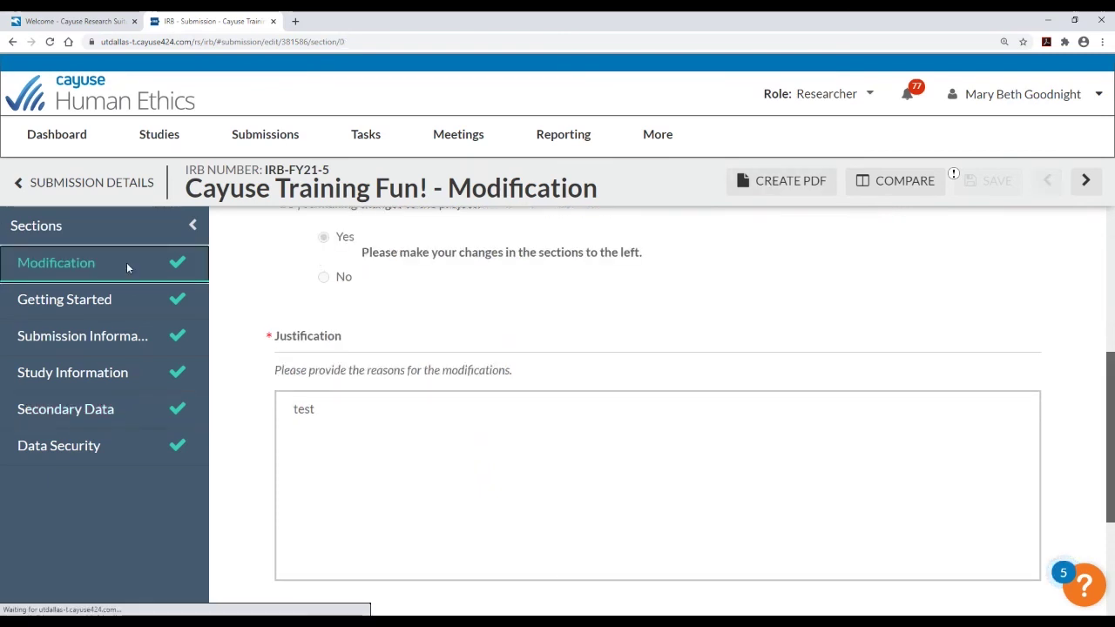
scroll(463, 419, "up", 2)
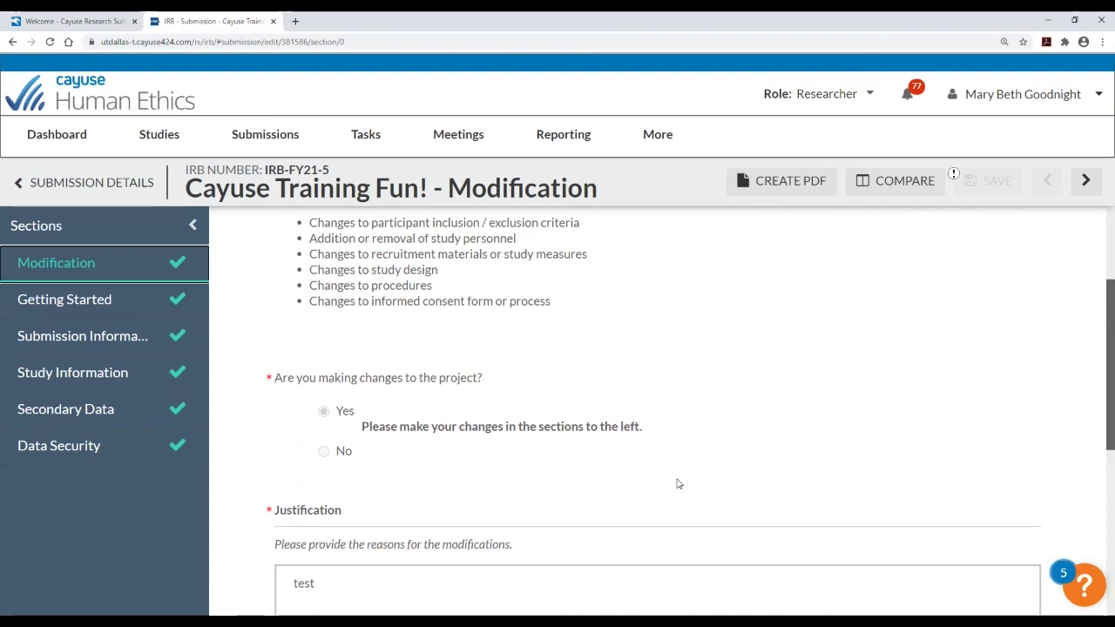
Go back to the study details of "Cayuse Training Fun!" and view its list of submissions
left_click(111, 195)
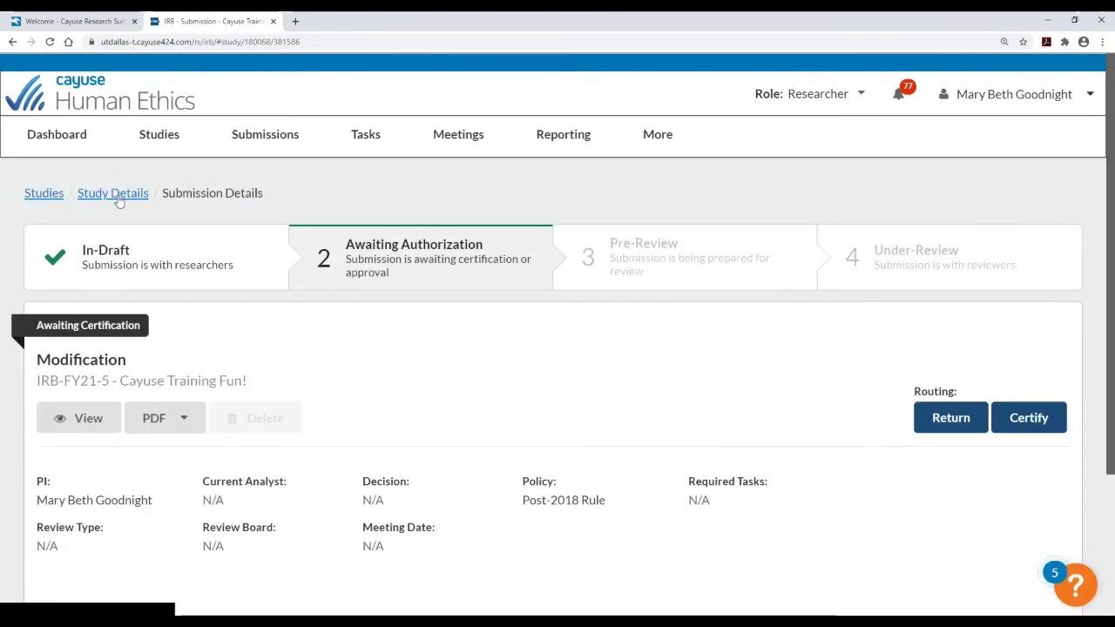
left_click(117, 195)
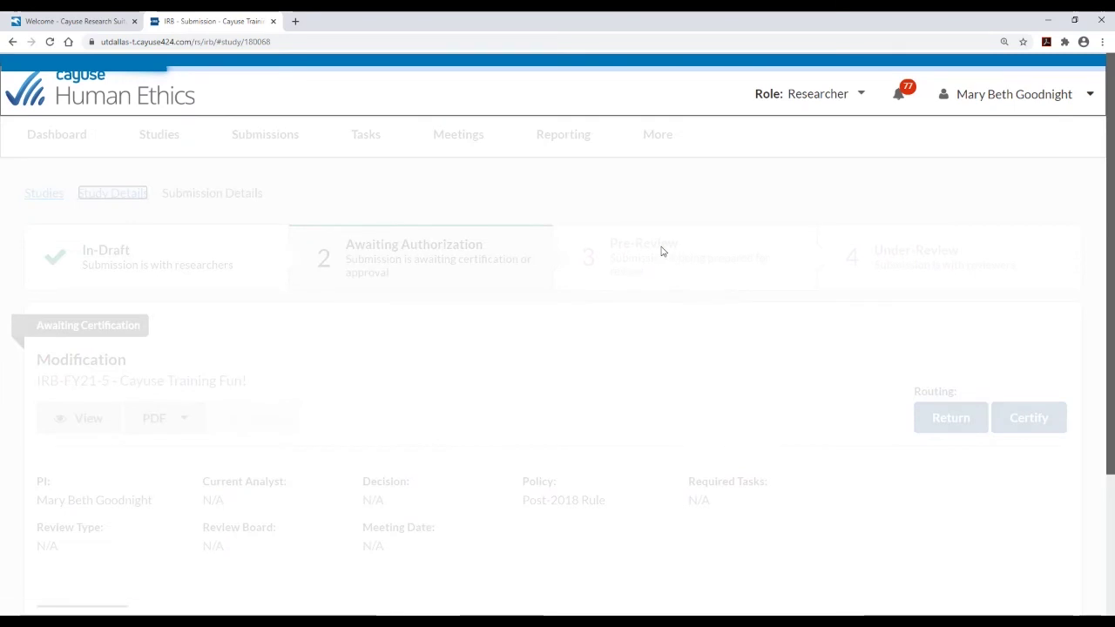
left_click(669, 250)
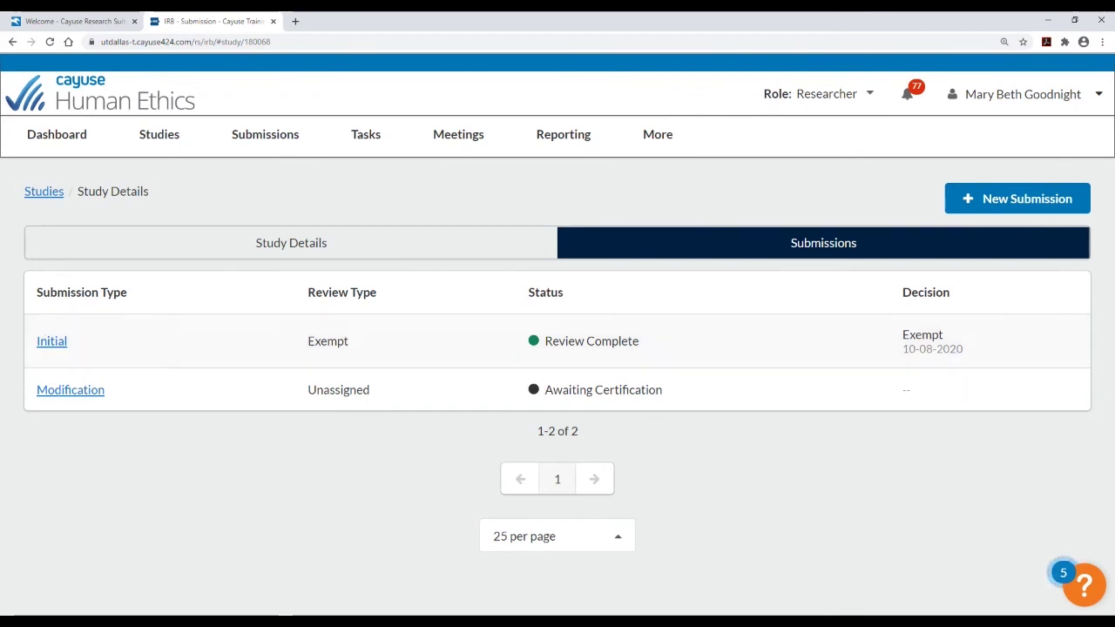
Reopen the Initial submission of "Cayuse Training!" from the dashboard for editing and go to its Study Information section
left_click(53, 150)
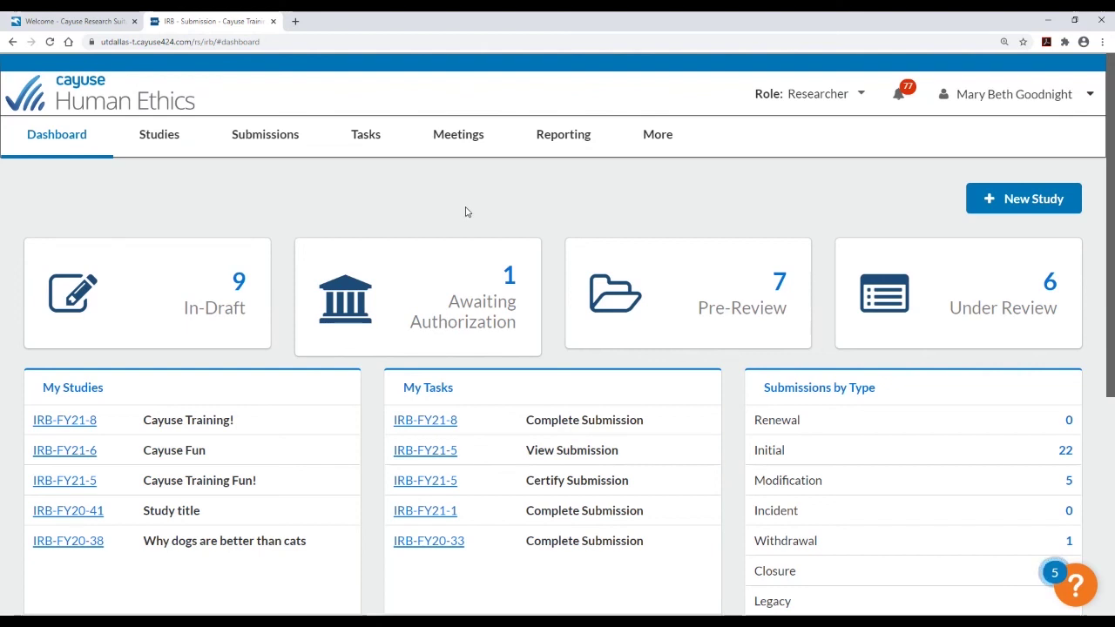
left_click(74, 421)
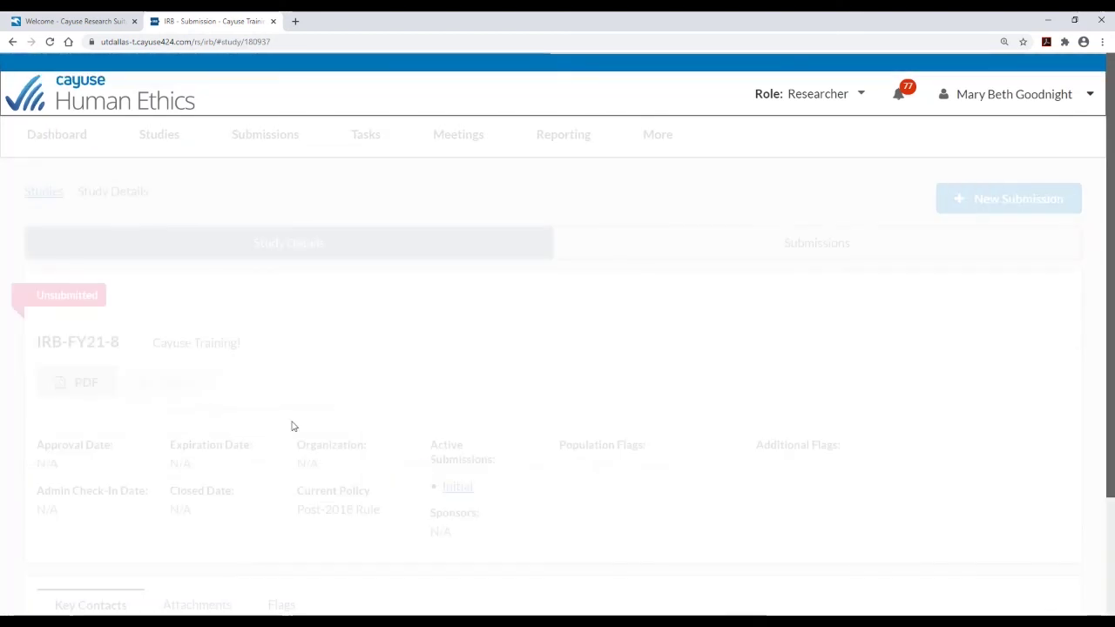
left_click(458, 488)
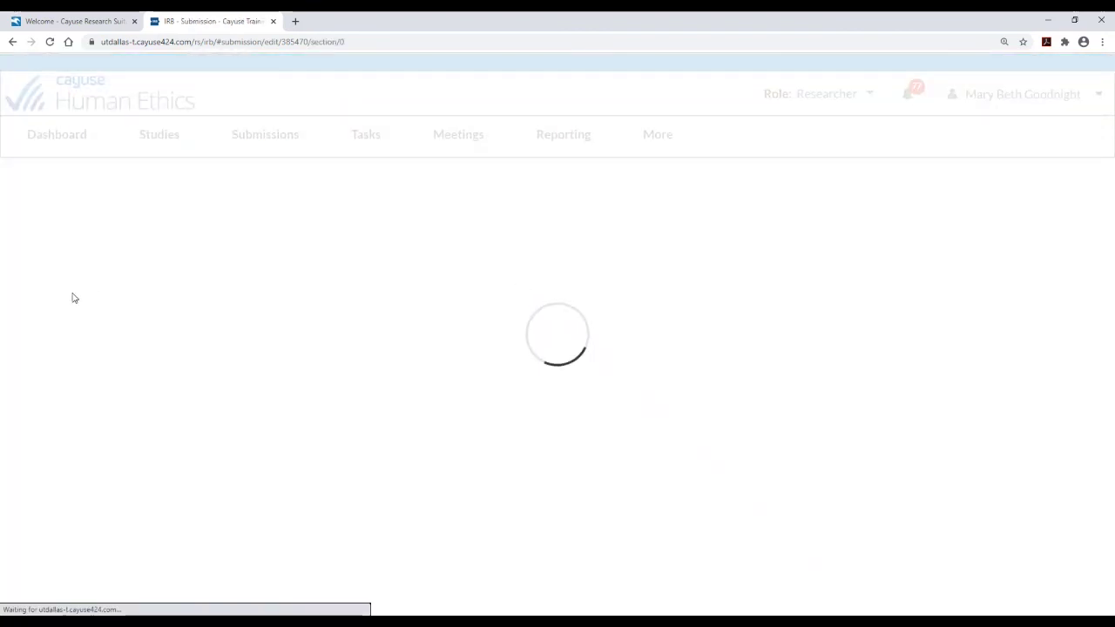
left_click(107, 337)
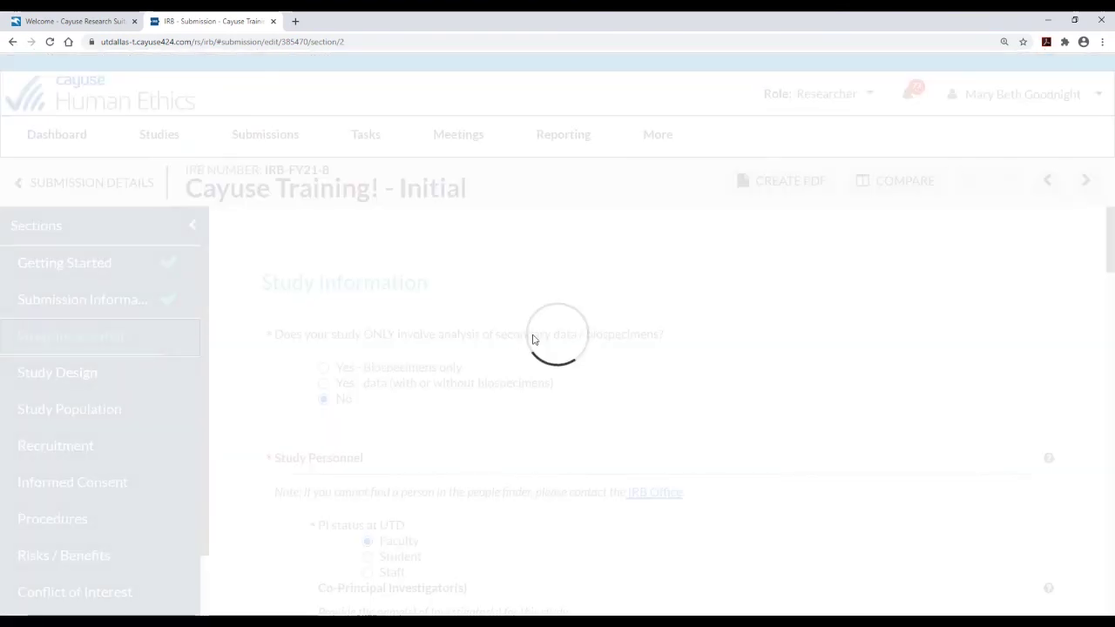
Review the study personnel, non-affiliated individuals and Human Subjects Protection training certificate questions in Study Information
scroll(499, 425, "down", 3)
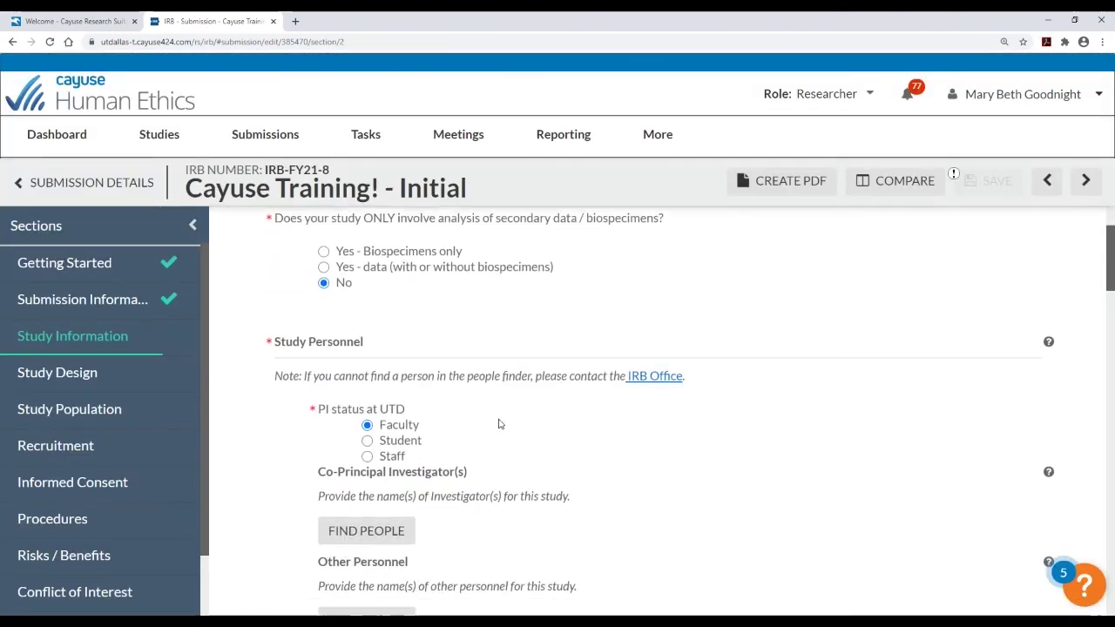
scroll(499, 405, "down", 1)
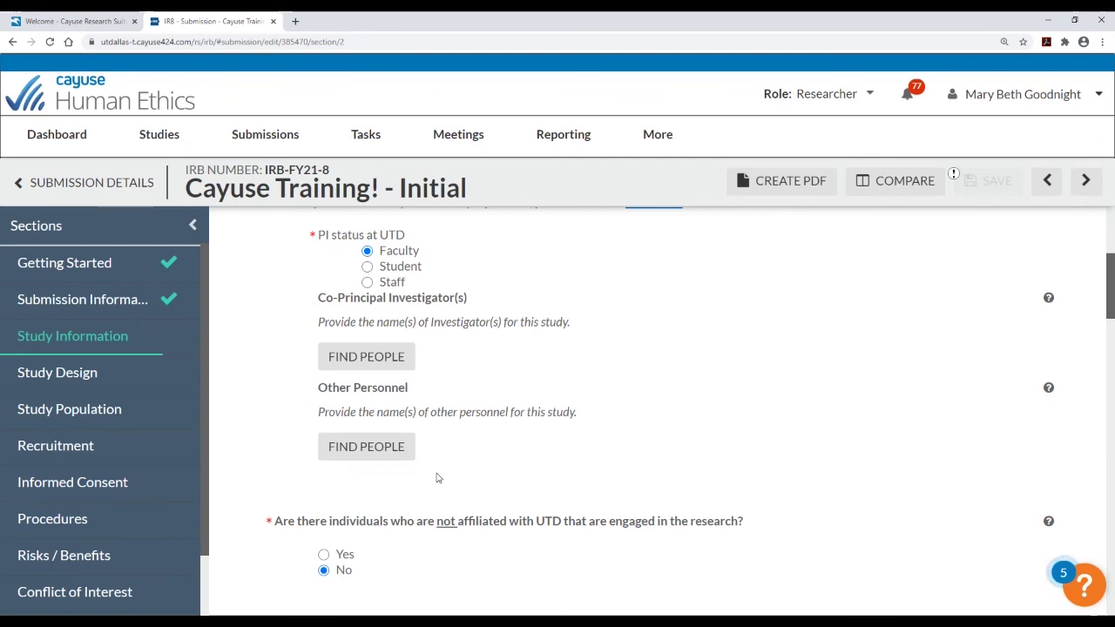
scroll(437, 428, "down", 3)
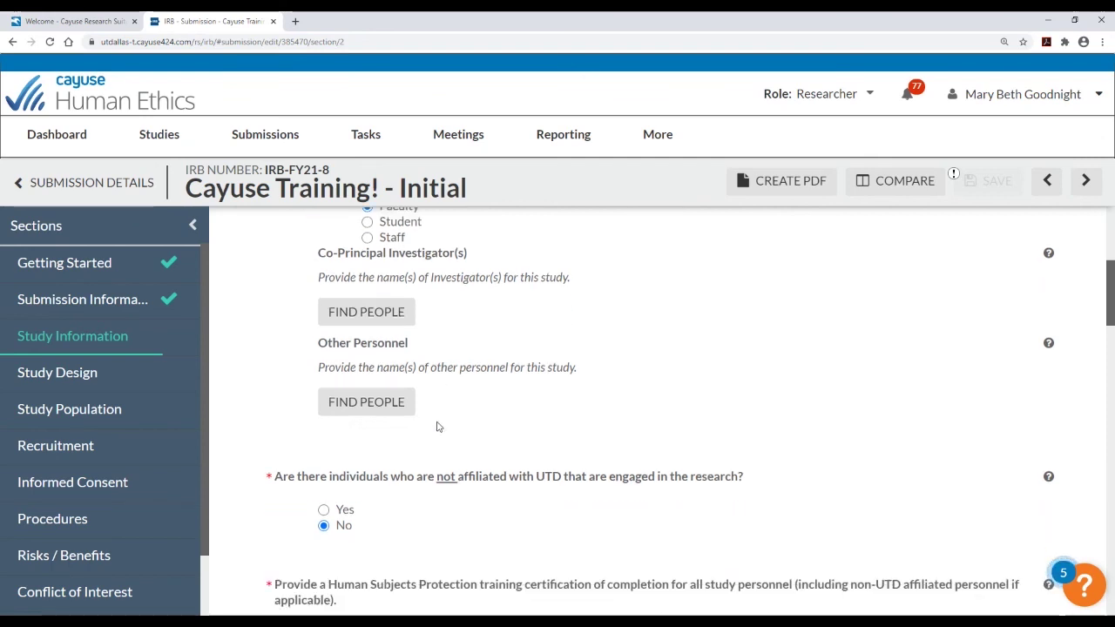
scroll(392, 471, "down", 2)
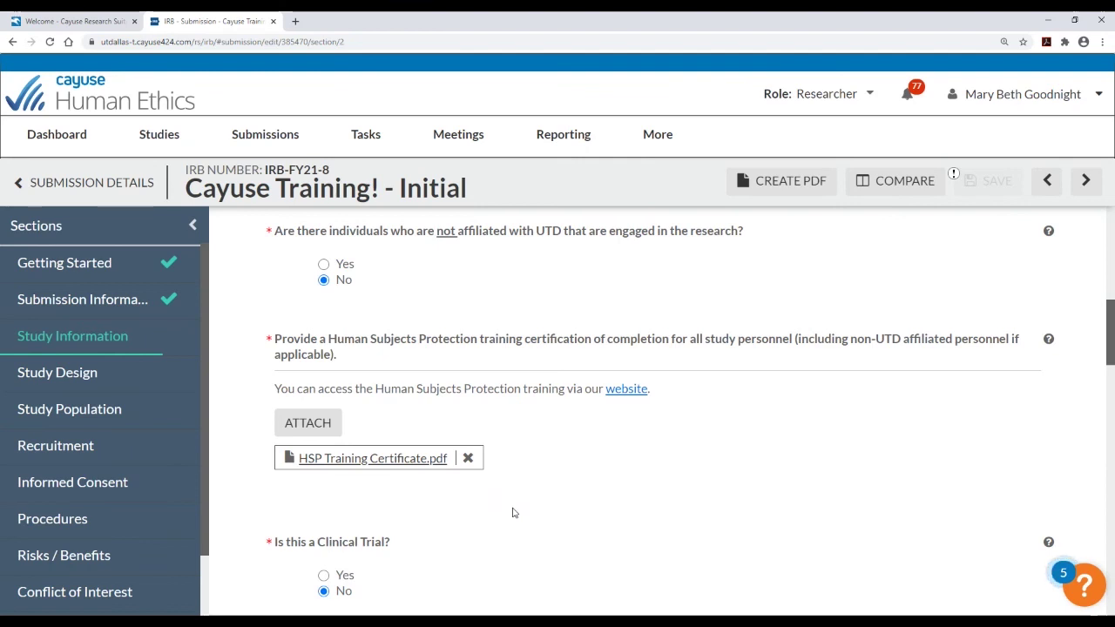
scroll(113, 545, "down", 1)
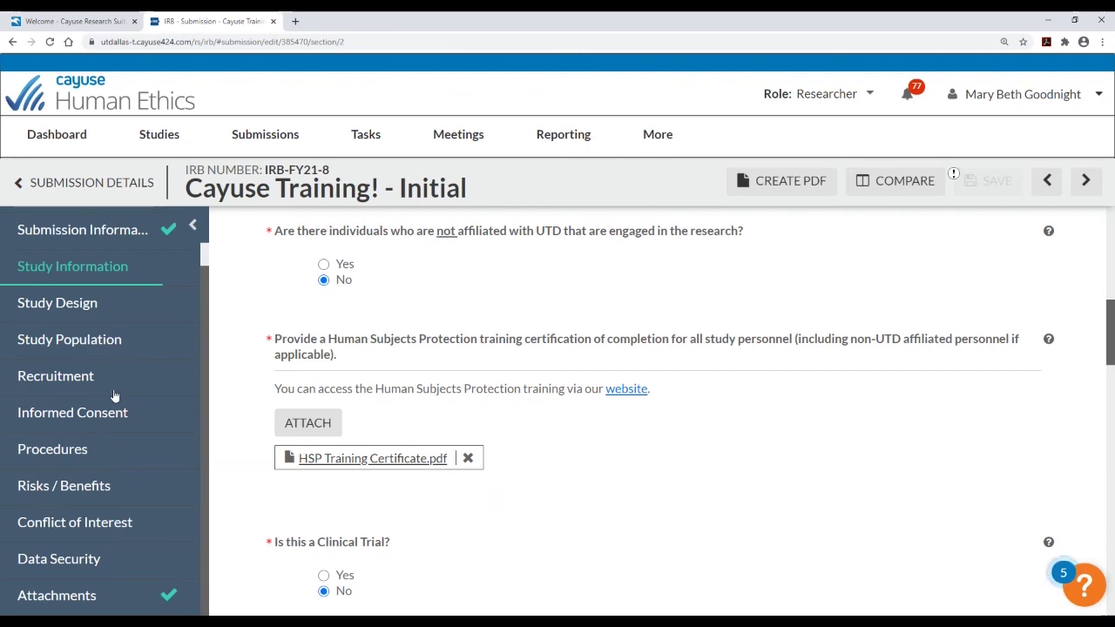
scroll(578, 342, "up", 1)
scroll(578, 342, "up", 5)
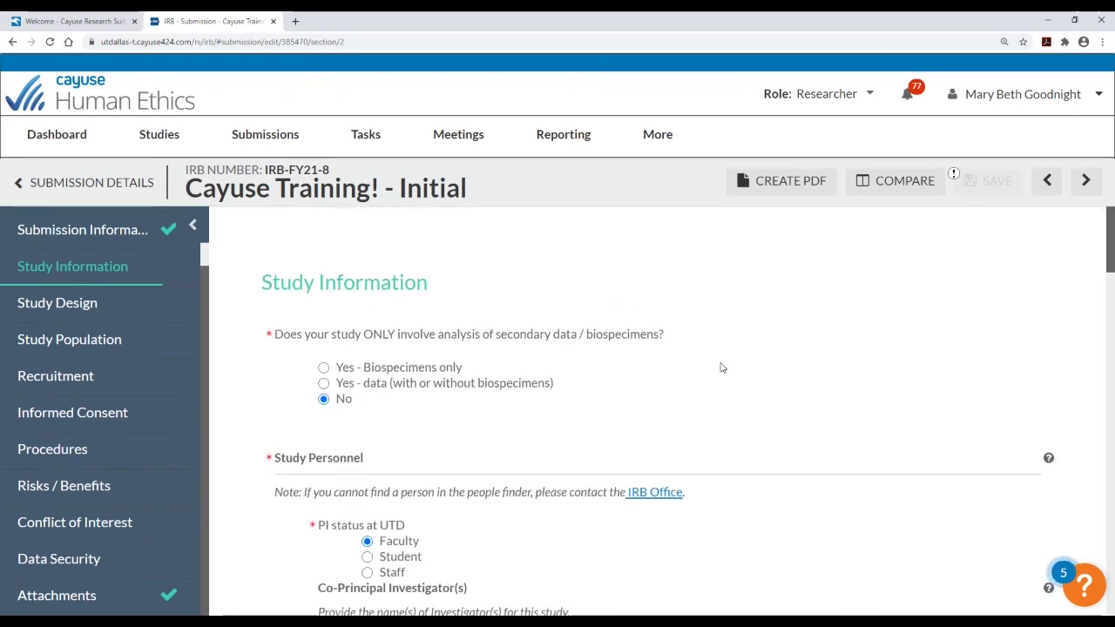
Find a colleague by first name in the people finder and add that person as Co-Principal Investigator
scroll(473, 386, "down", 2)
left_click(401, 473)
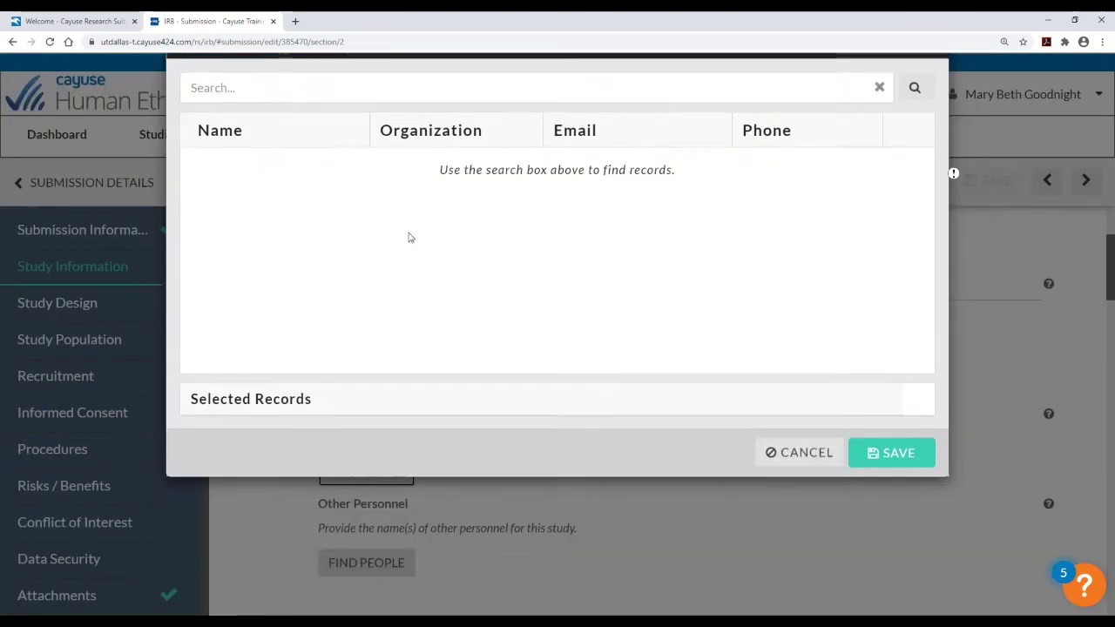
left_click(396, 165)
type("yessenia")
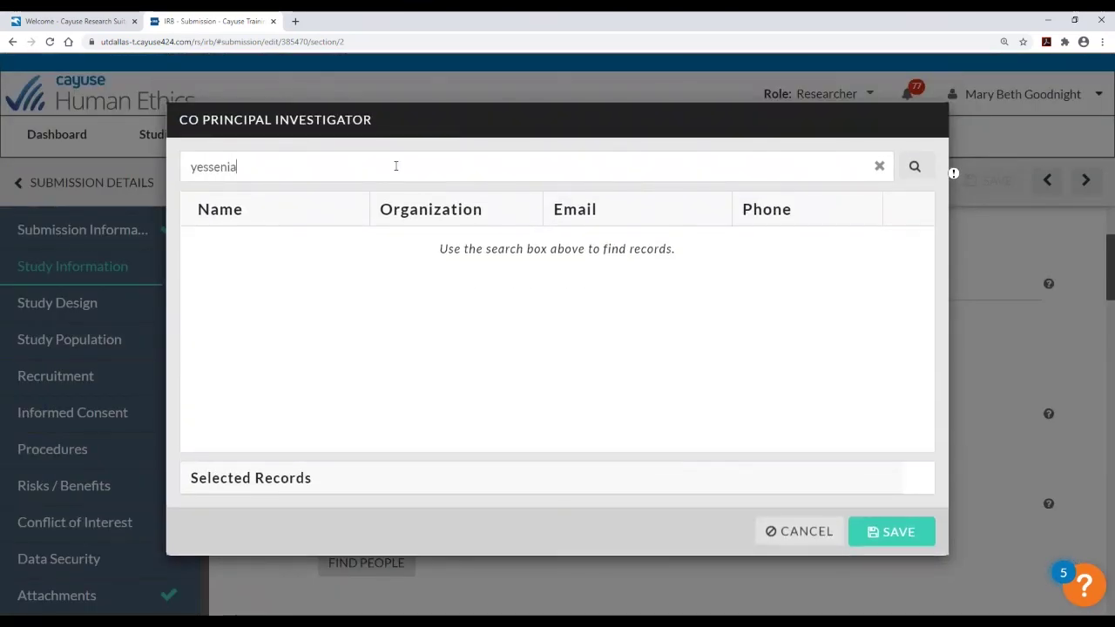
left_click(908, 244)
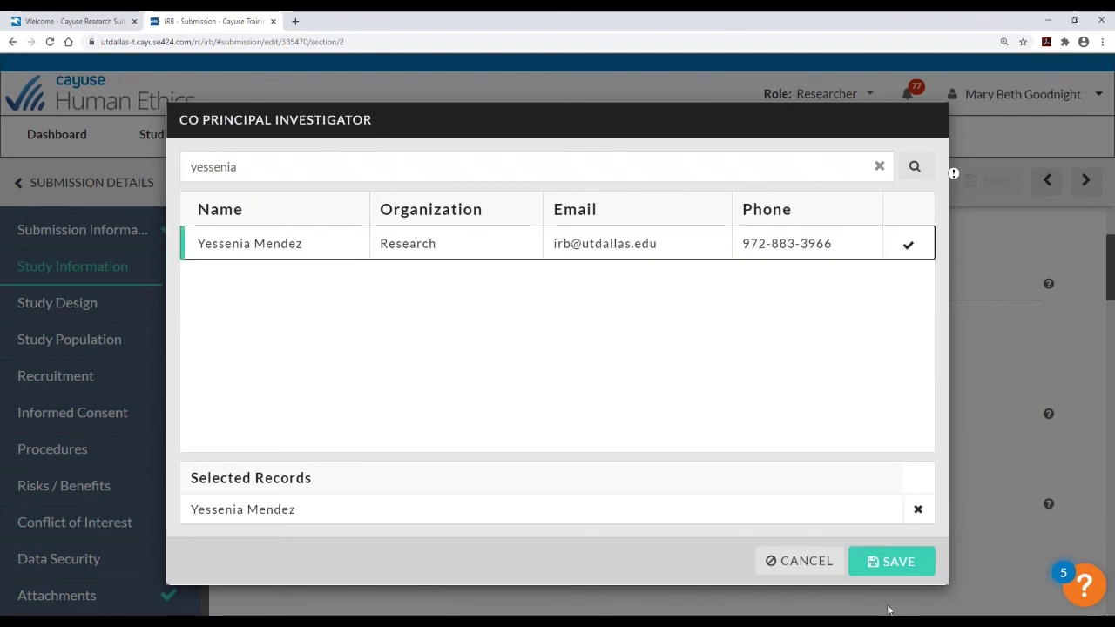
left_click(890, 533)
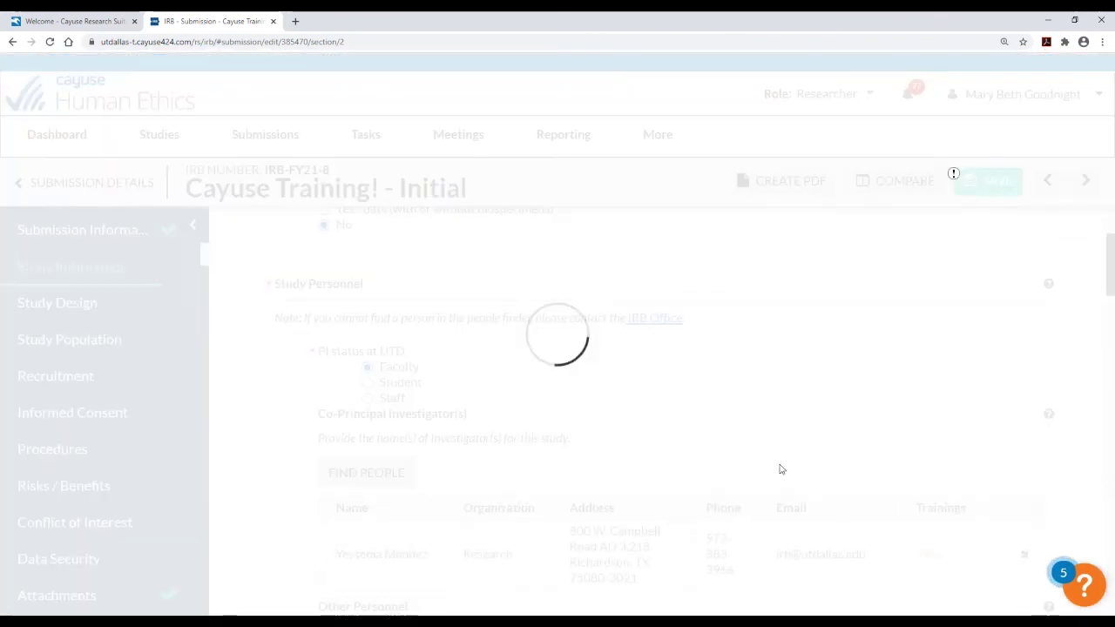
Check the Co-Principal Investigator entry, and leave for the dashboard while saving the changes to the submission
scroll(901, 418, "down", 2)
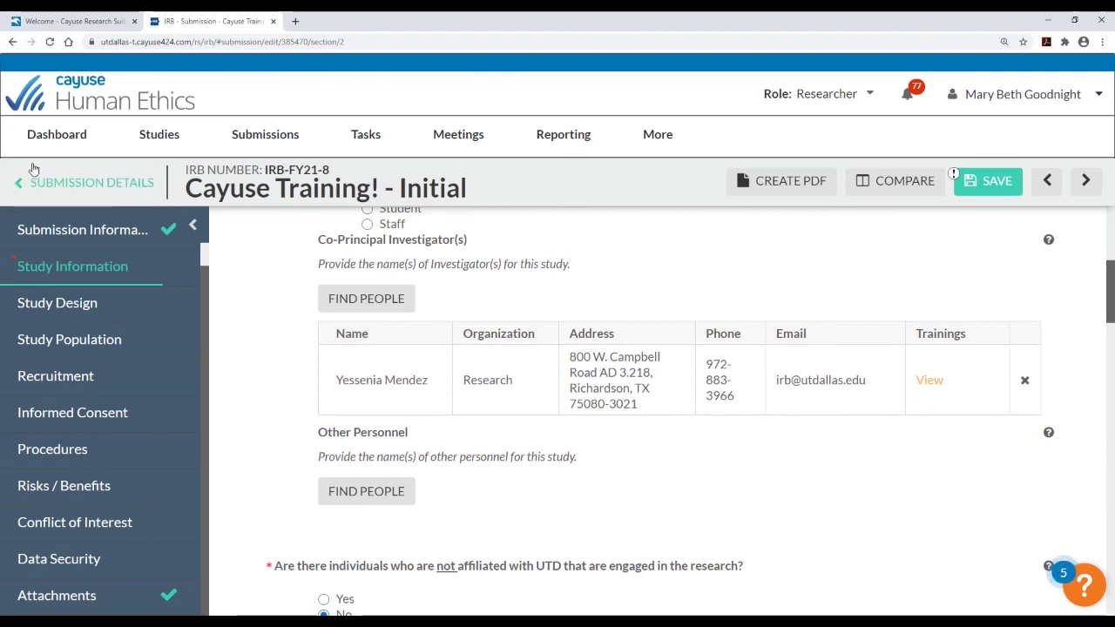
left_click(40, 141)
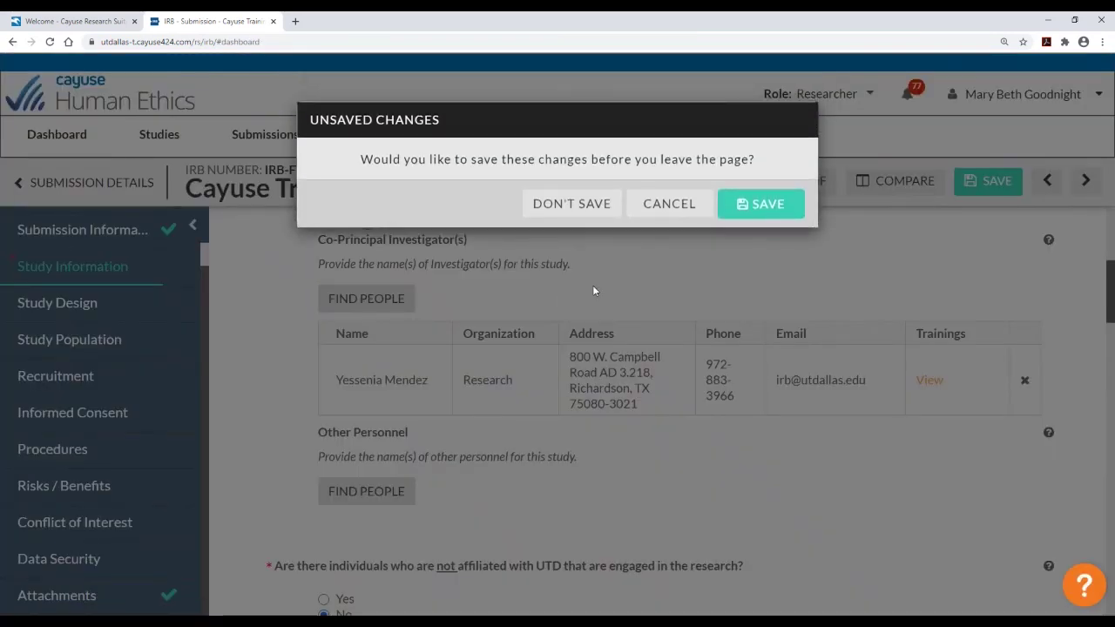
left_click(767, 207)
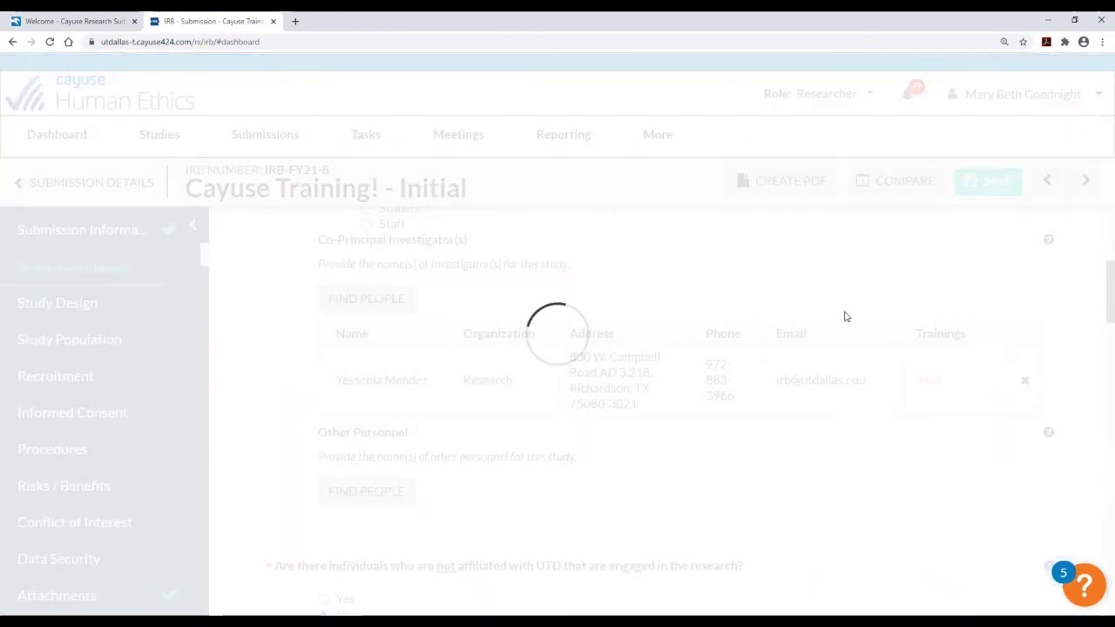